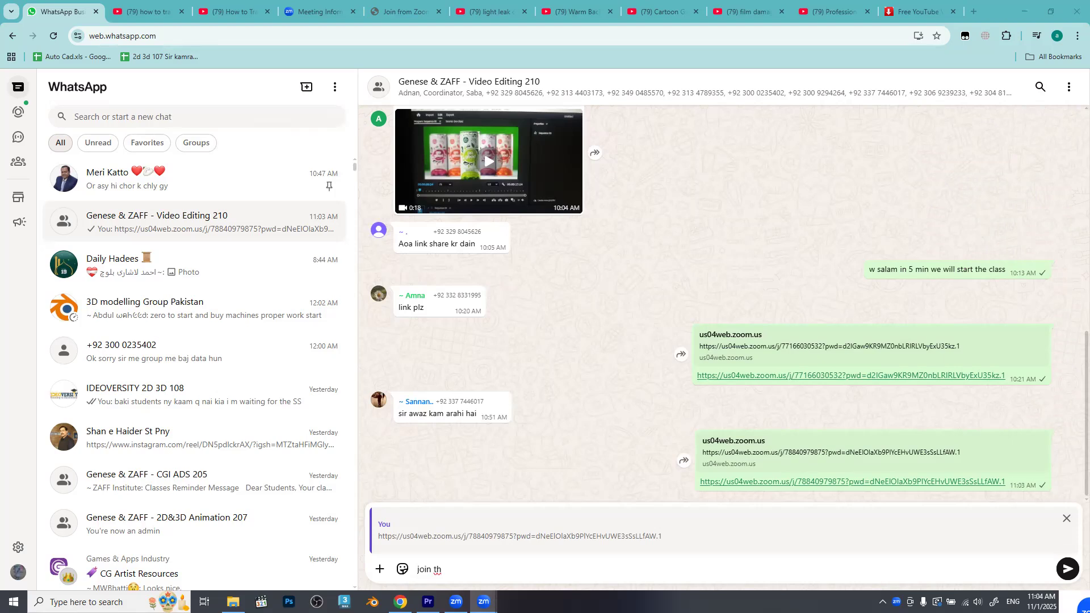
Finish and send the reply "join this" to the Zoom meeting link in the Video Editing 210 group chat.
type("is")
key("Return")
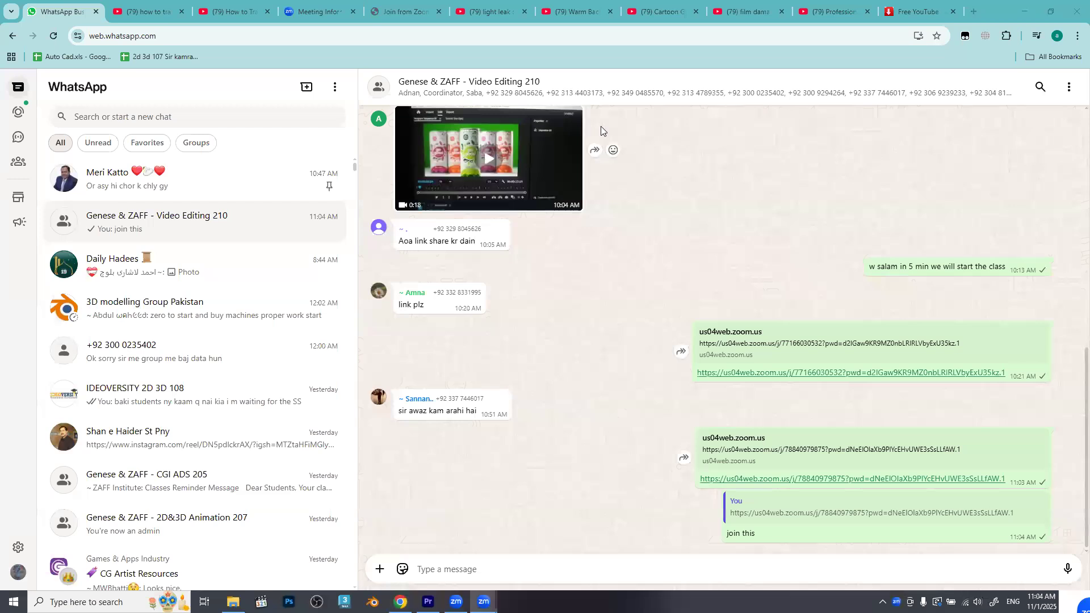
Leave the browser, accept the colour picker in Premiere Pro with the fill at FFFFFF, and switch to Photoshop.
left_click(1025, 11)
left_click(562, 402)
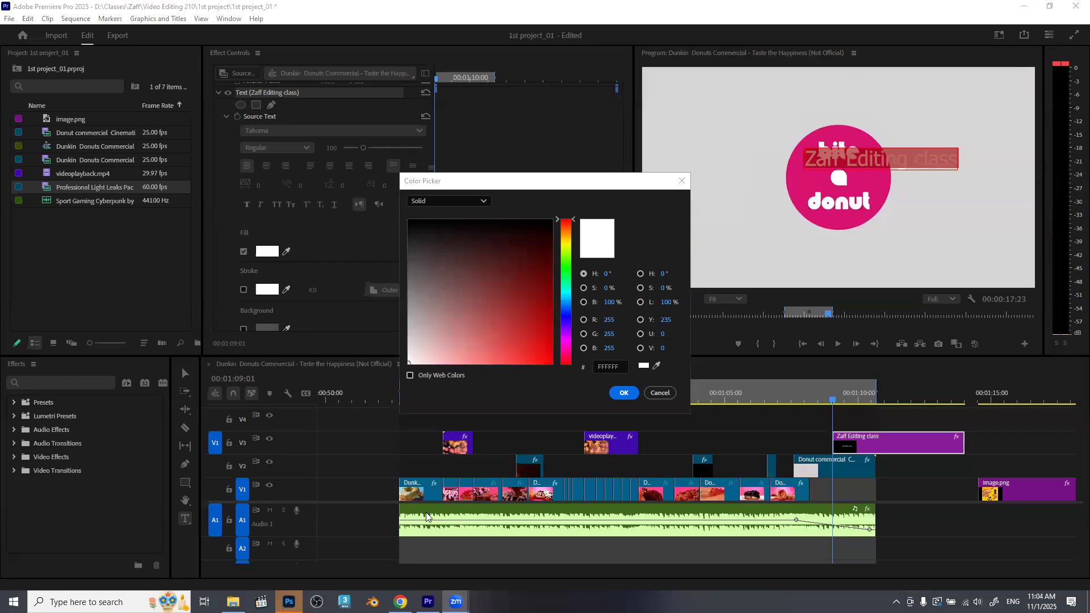
left_click(625, 393)
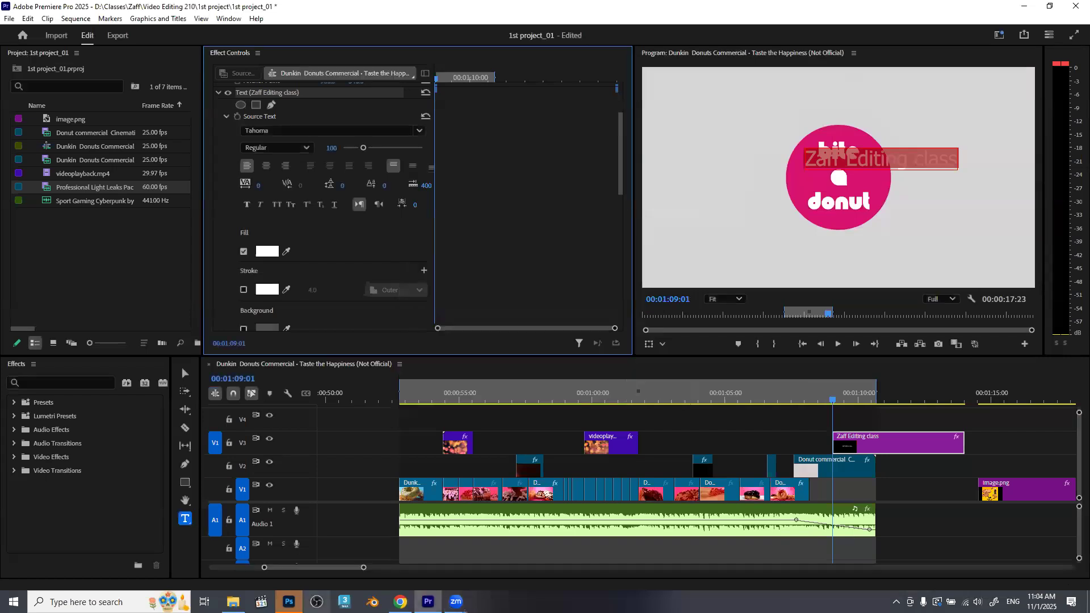
left_click(289, 602)
Switch to Chrome and search Google for "photopea" in a new tab.
left_click(400, 602)
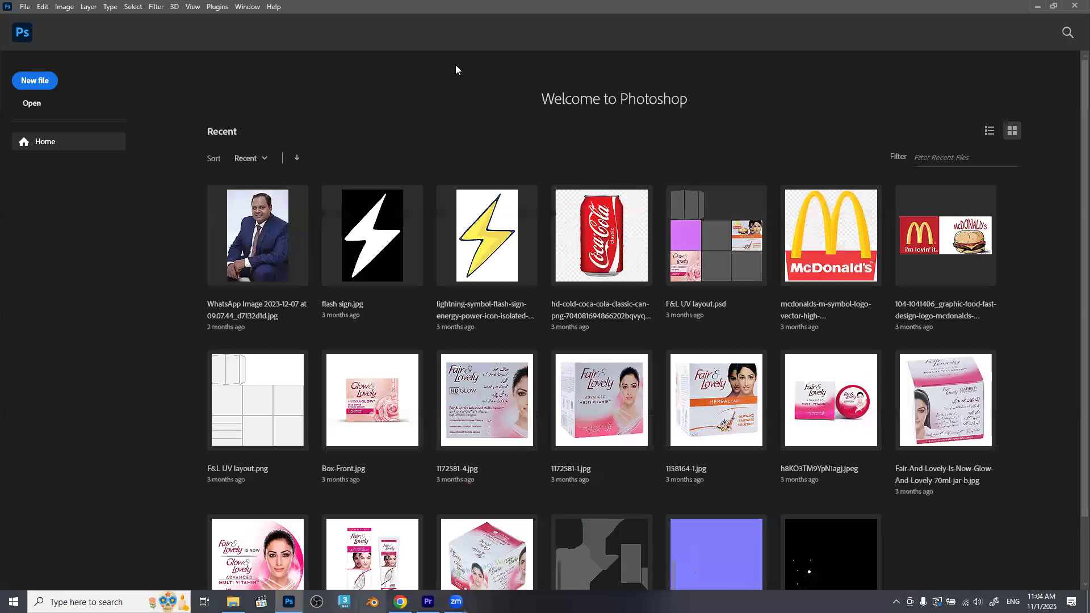
left_click(976, 5)
type("photopea")
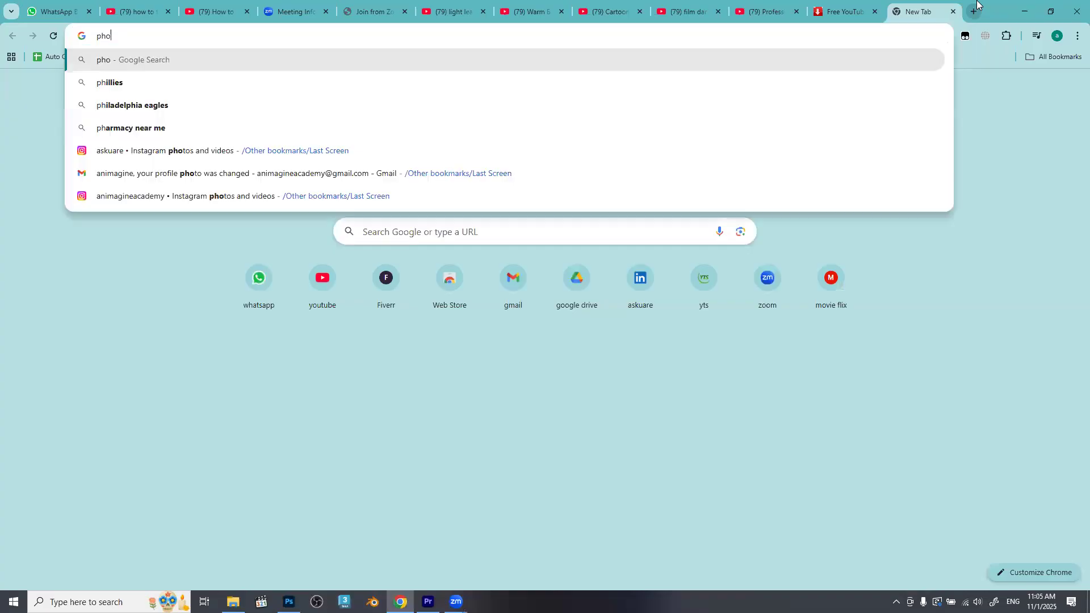
key("Return")
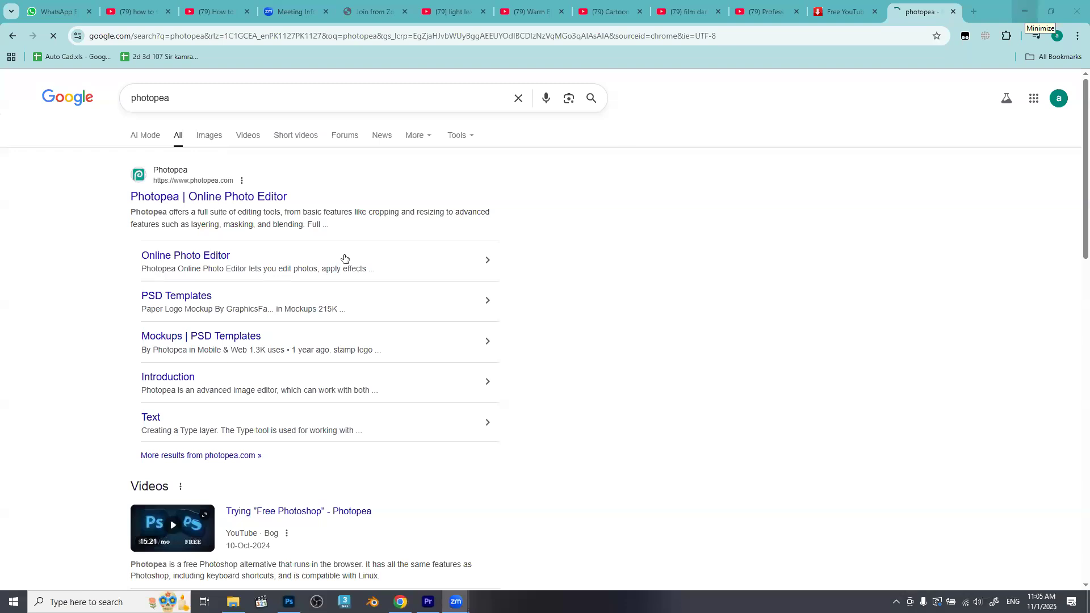
Return to Photoshop and create a new 1920 x 1080 px document with a resolution of 100 pixels/inch.
left_click(1025, 19)
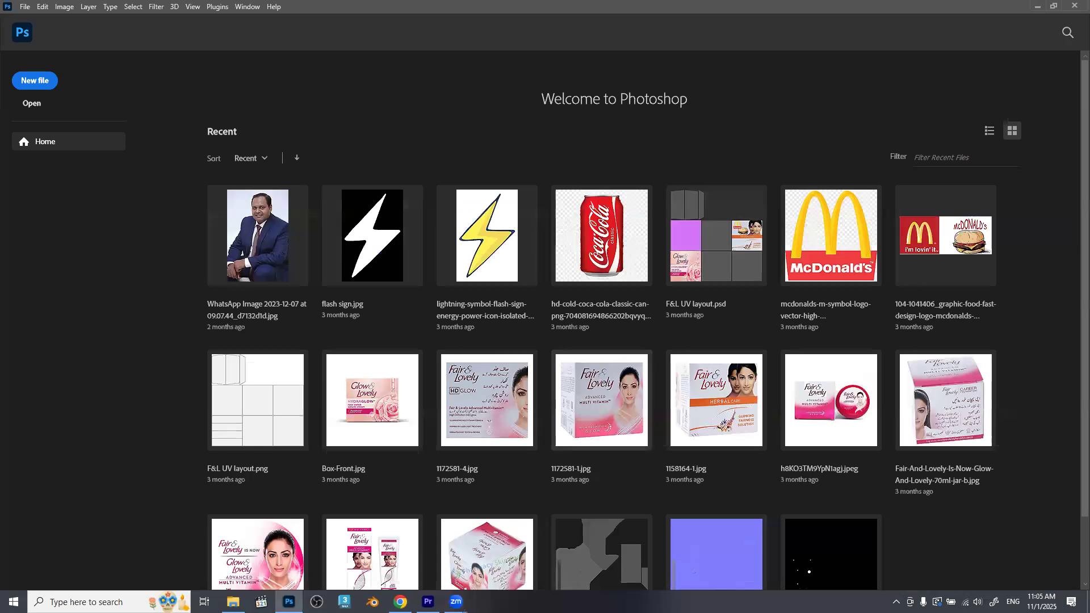
key("alt+Tab")
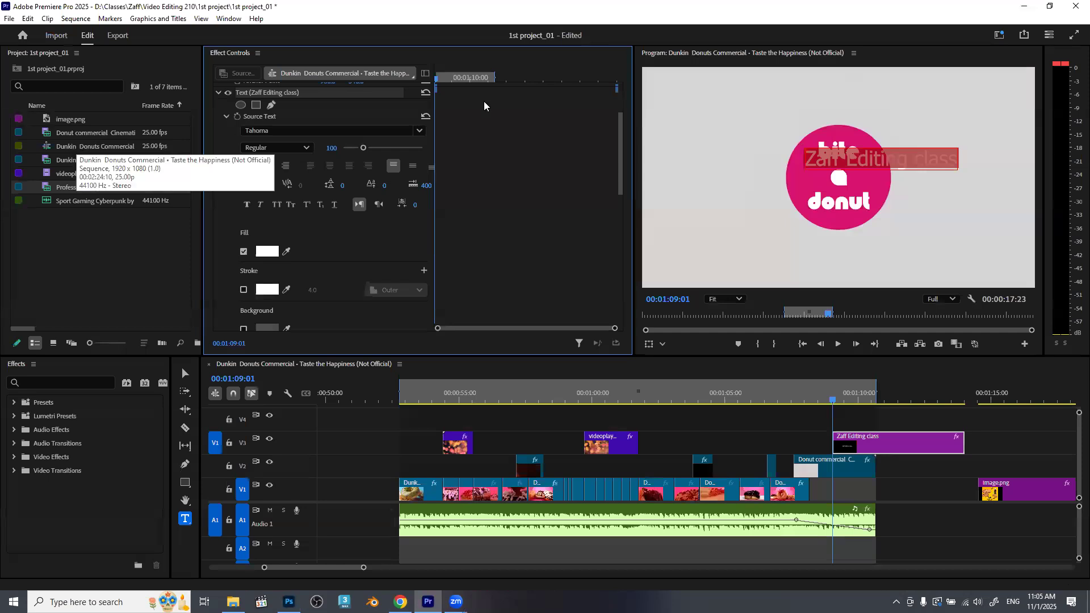
key("alt+Tab")
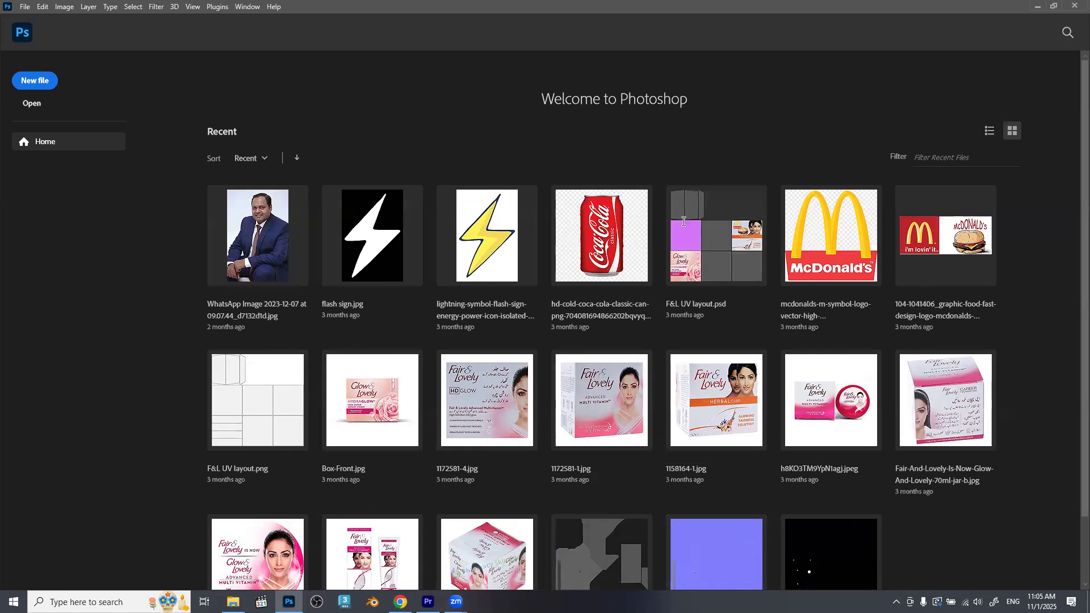
key("ctrl+n")
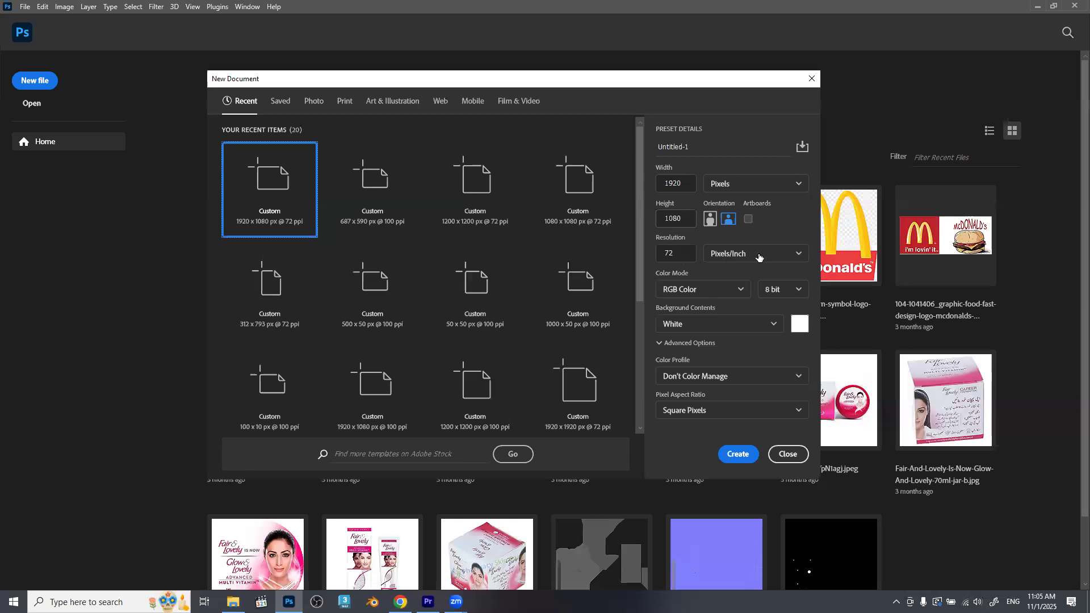
left_click_drag(676, 253, 655, 310)
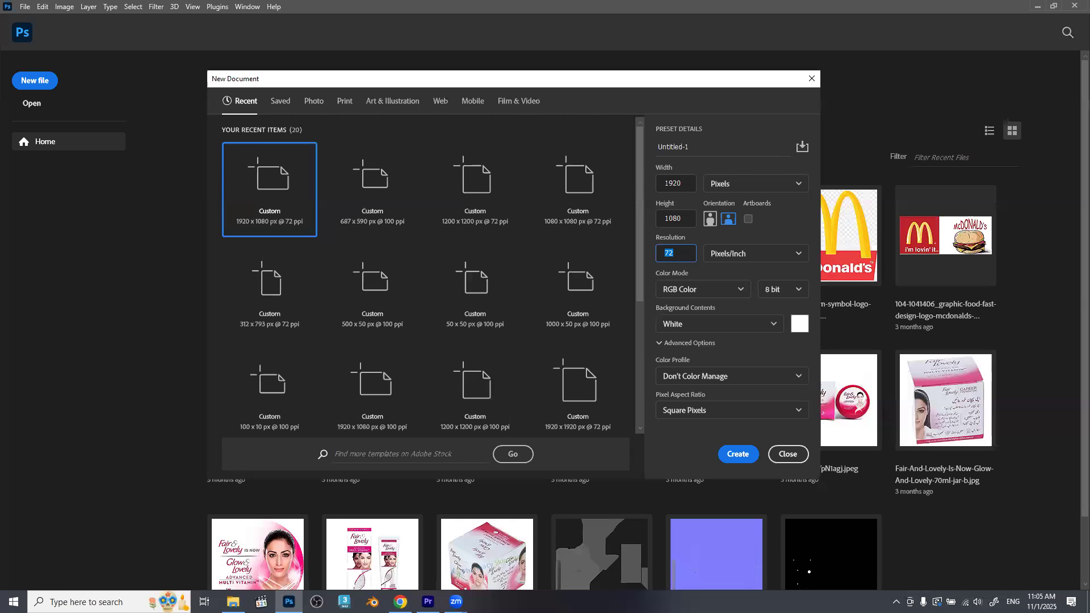
type("100")
key("Return")
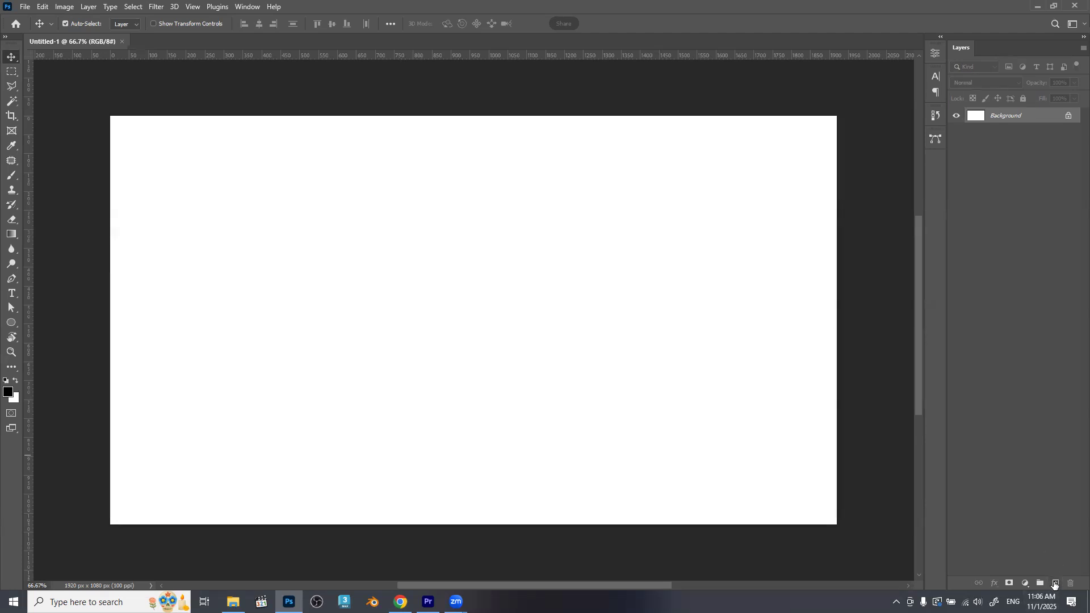
Add a new layer and create a 200 x 200 px circle on it with the Ellipse tool.
left_click(1056, 583)
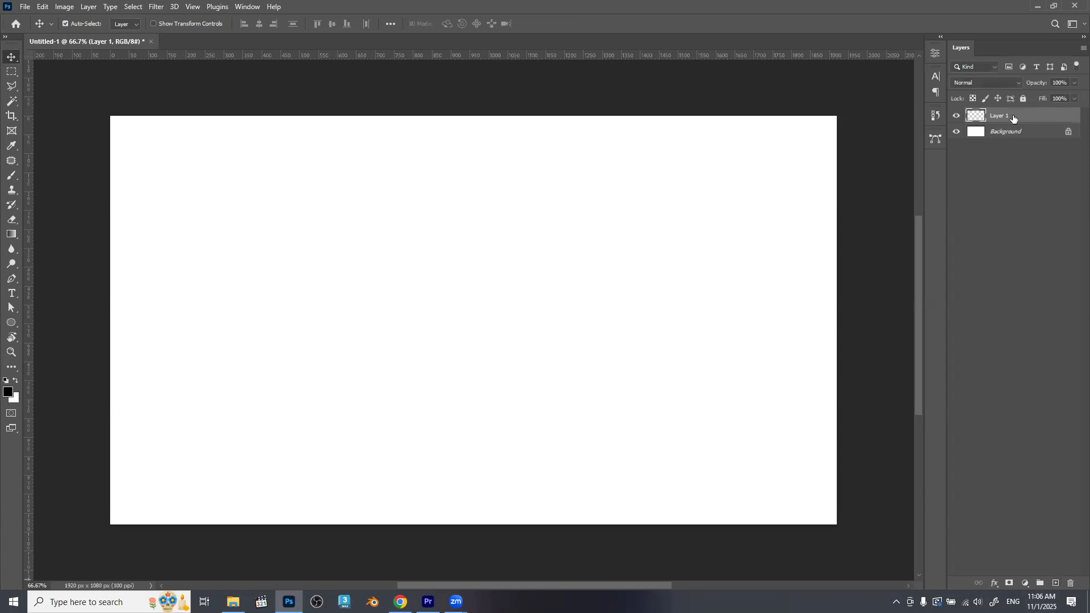
left_click(9, 327)
left_click(53, 325)
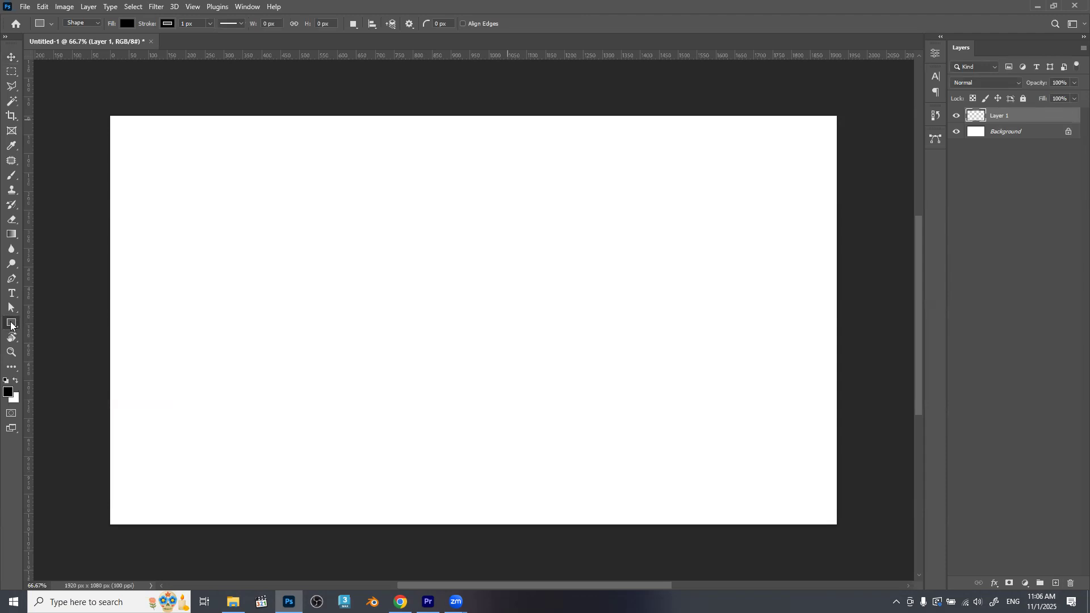
left_click(11, 326)
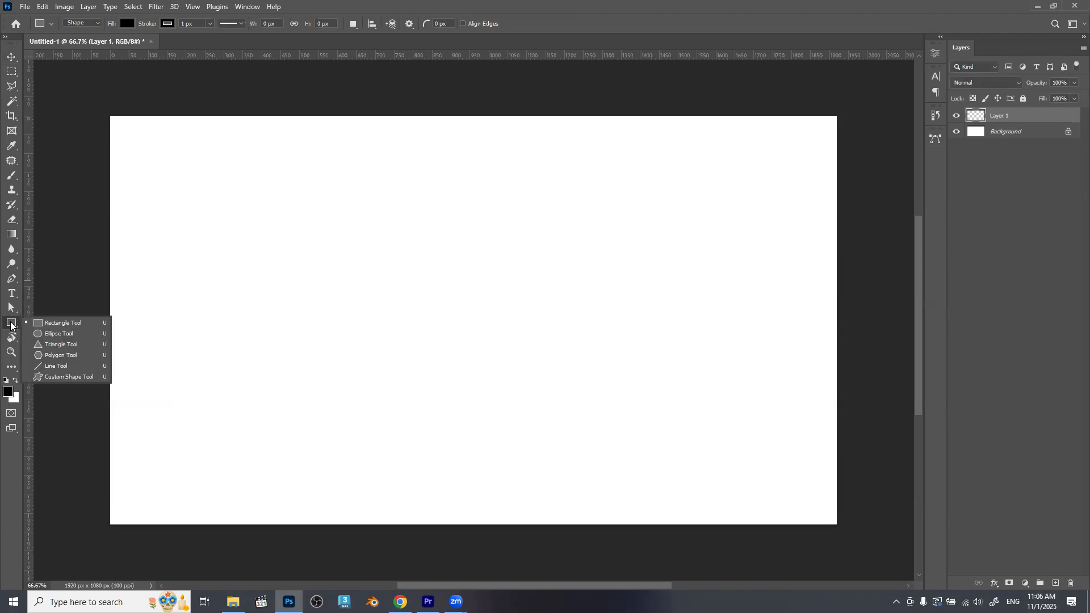
left_click(64, 335)
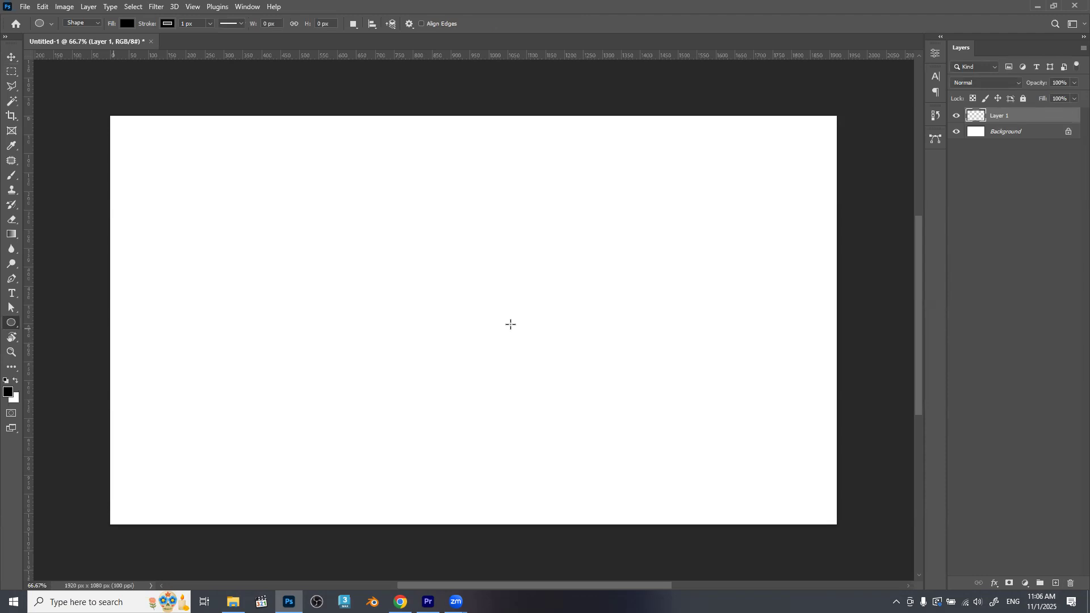
left_click(475, 318)
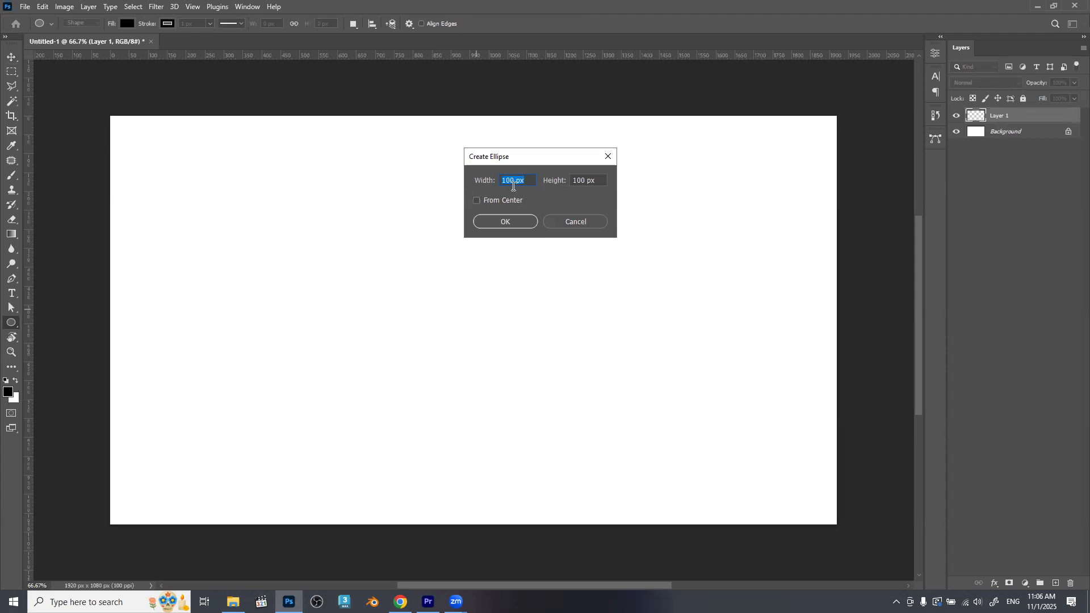
type("200")
key("Tab")
type("200")
key("Return")
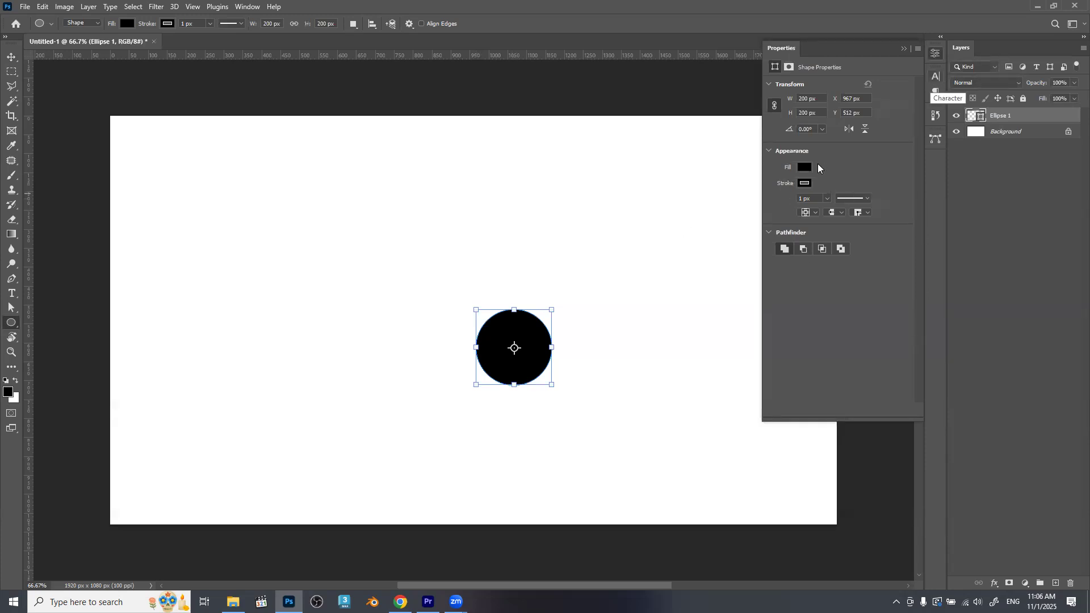
Remove the circle's stroke and fill it with the dark blue from the recently used colours.
left_click(805, 183)
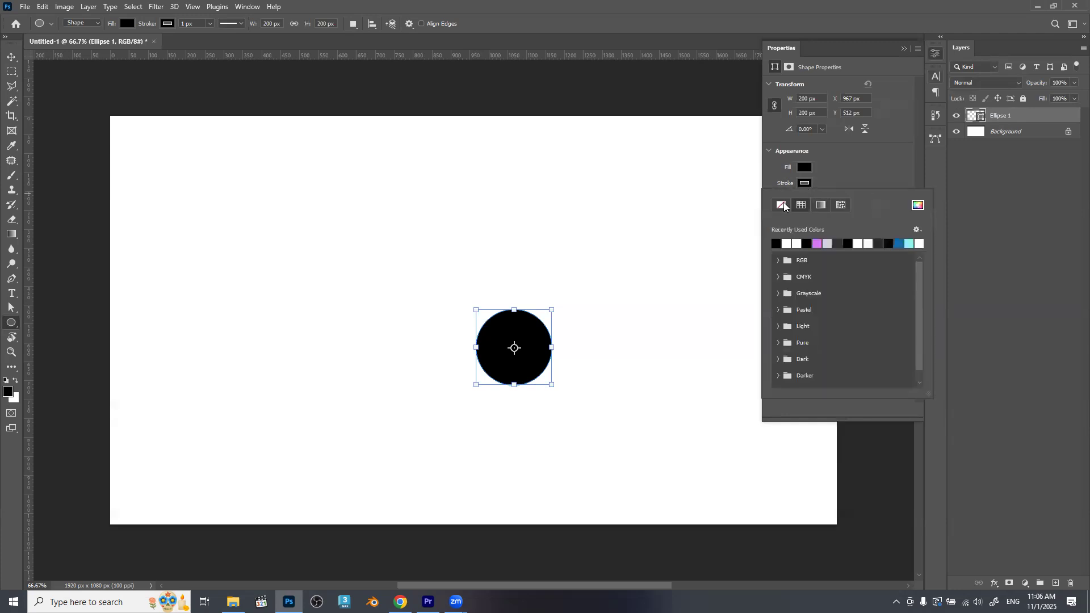
left_click(783, 204)
left_click(830, 182)
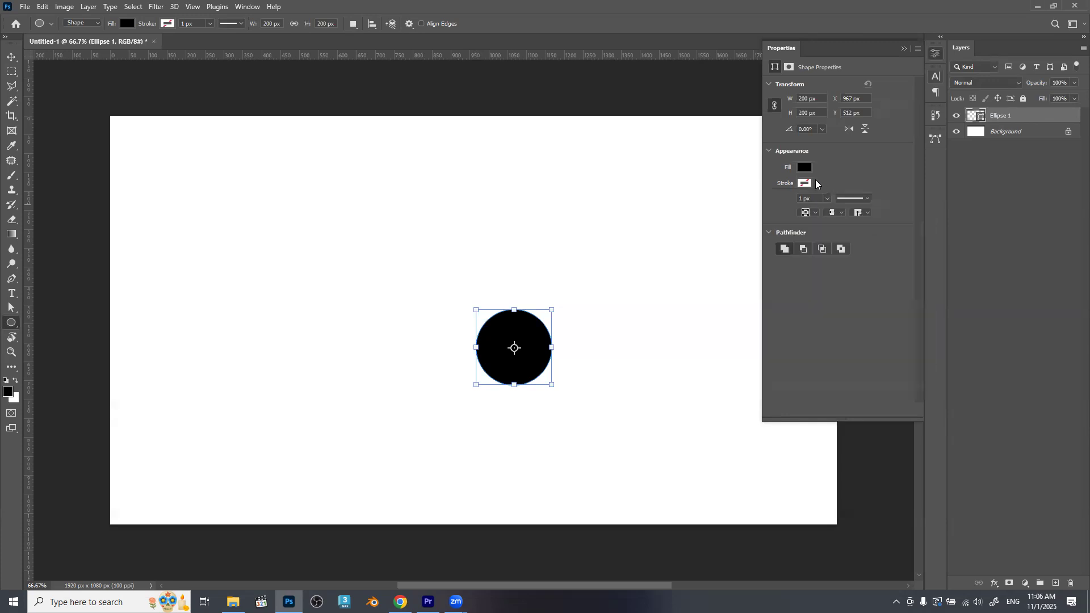
left_click(803, 168)
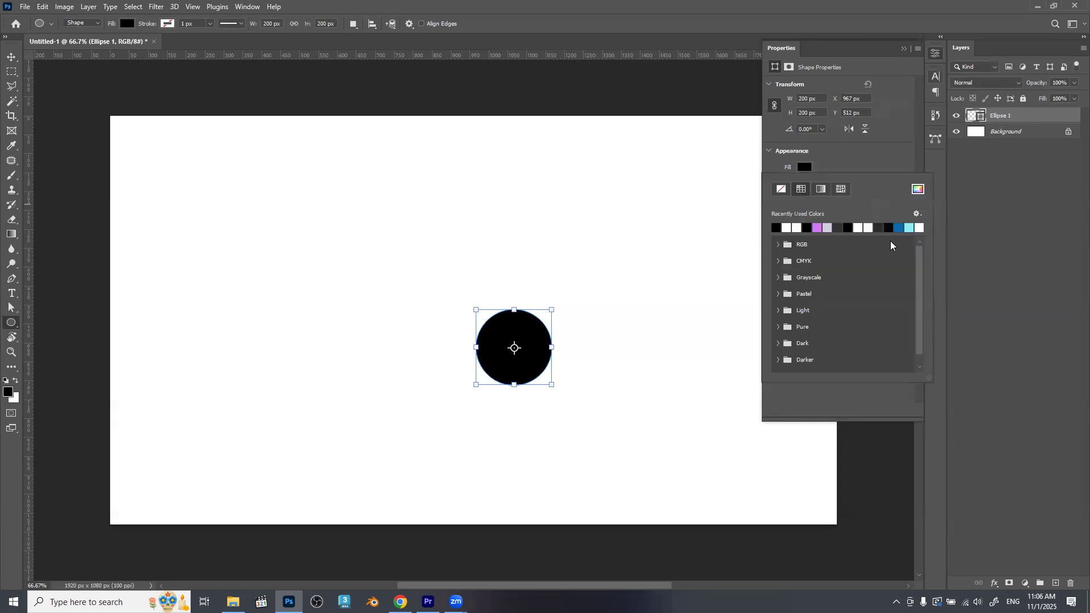
left_click(900, 227)
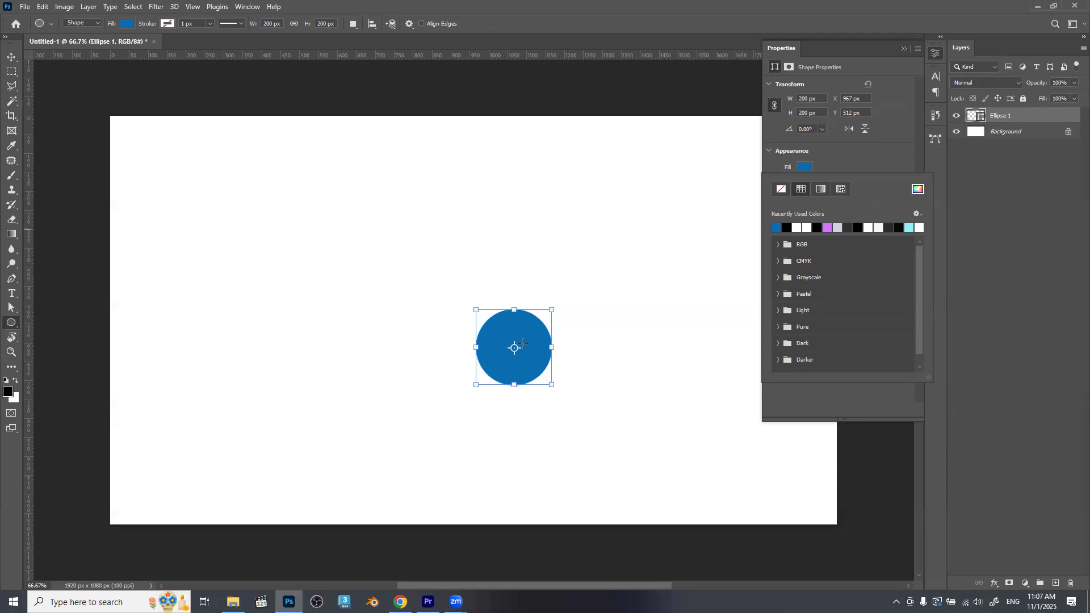
Resize the circle to 400 x 400 px with its width and height linked.
left_click(774, 108)
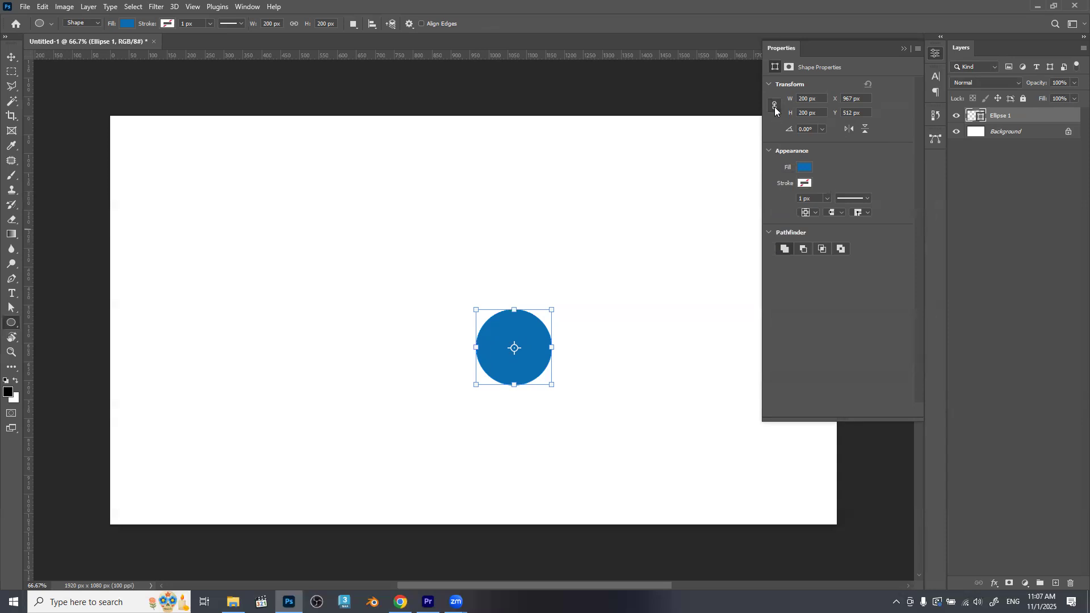
left_click(775, 106)
left_click(786, 101)
type("400")
key("Return")
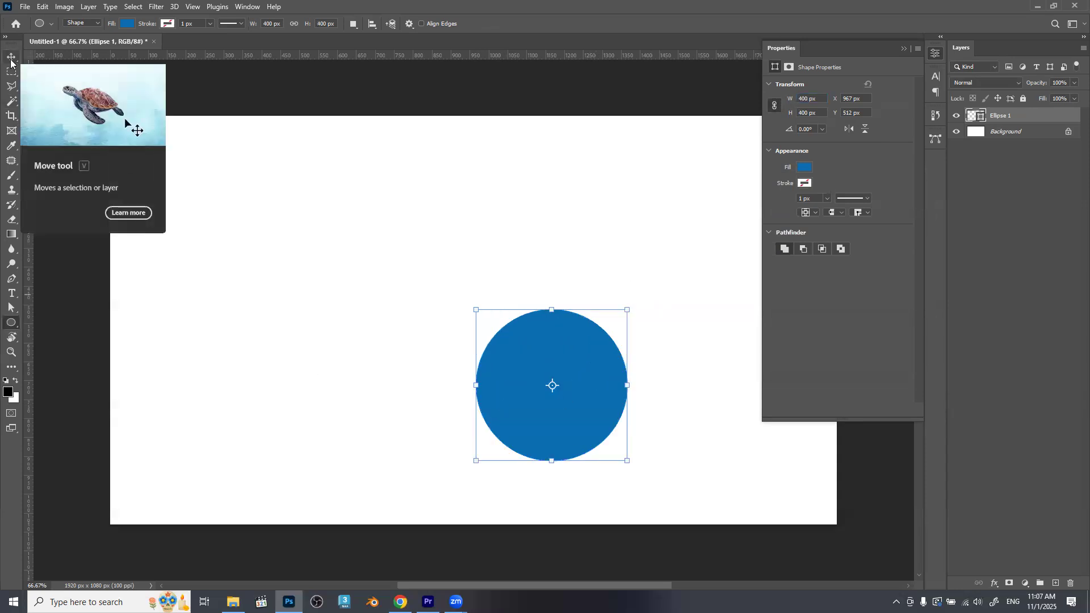
Move the blue circle around the canvas and leave it near the upper right, at about X 1112 px, Y 60 px.
left_click(11, 62)
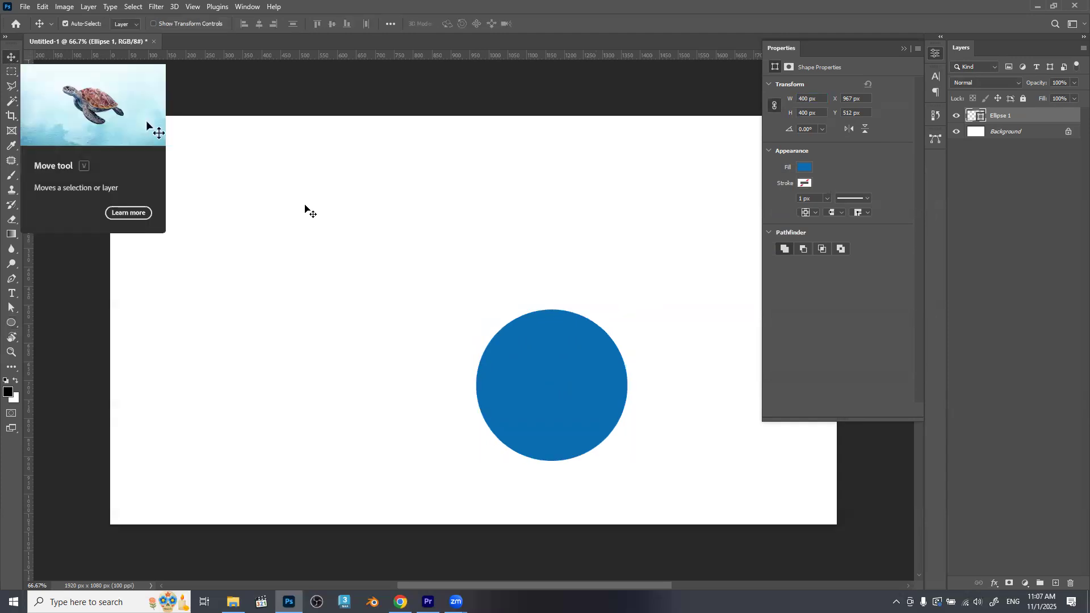
left_click_drag(531, 366, 526, 344)
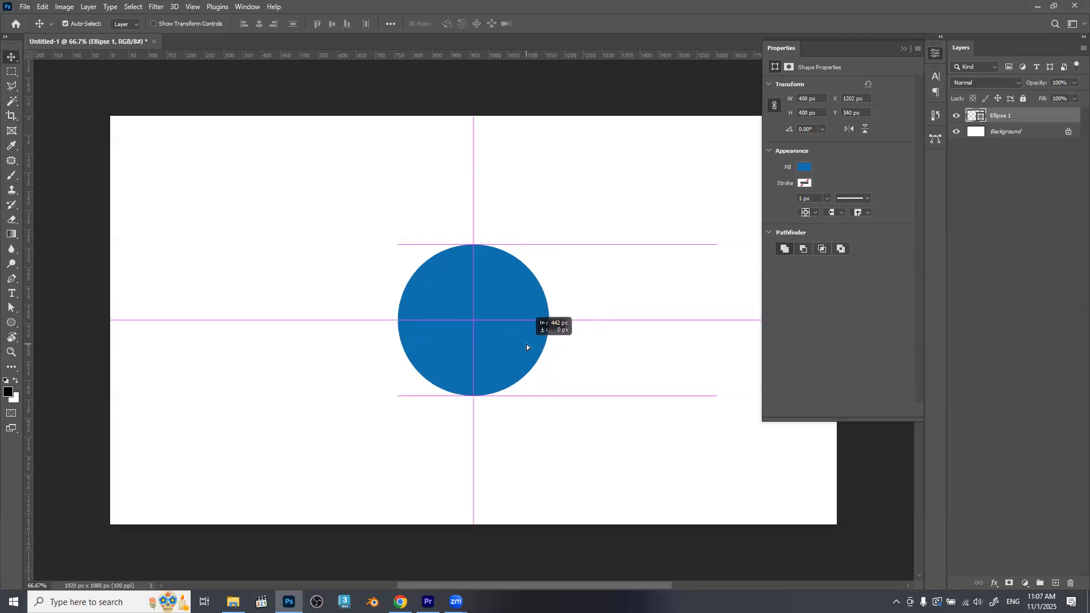
left_click_drag(526, 344, 659, 236)
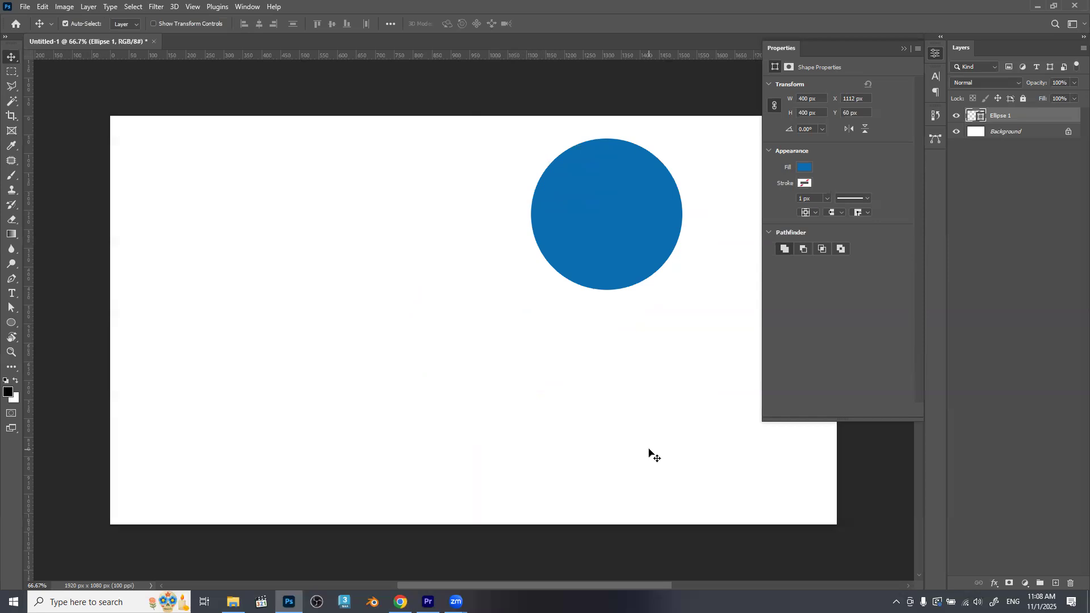
Collapse the shape properties and select the entire canvas area with the Rectangular Marquee tool on the Background layer.
left_click(903, 49)
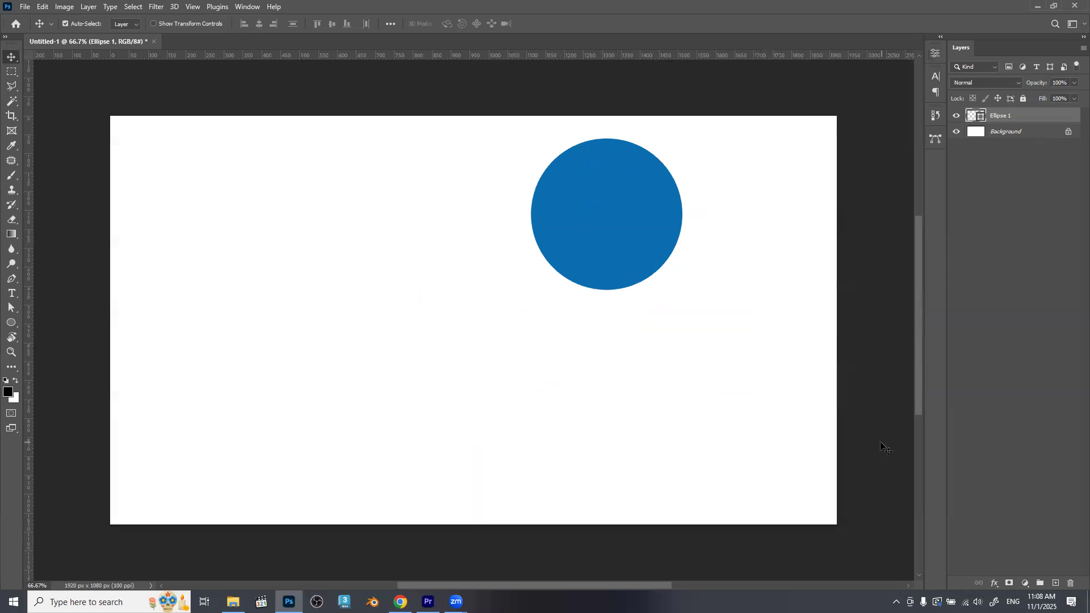
key("m")
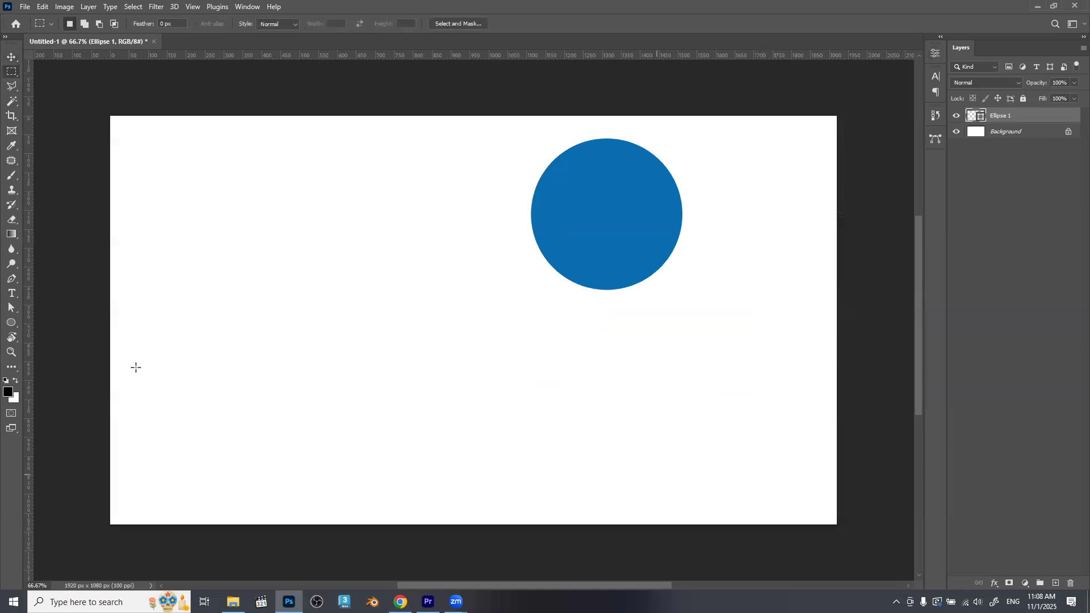
left_click_drag(111, 117, 375, 334)
left_click(539, 287)
left_click(1005, 139)
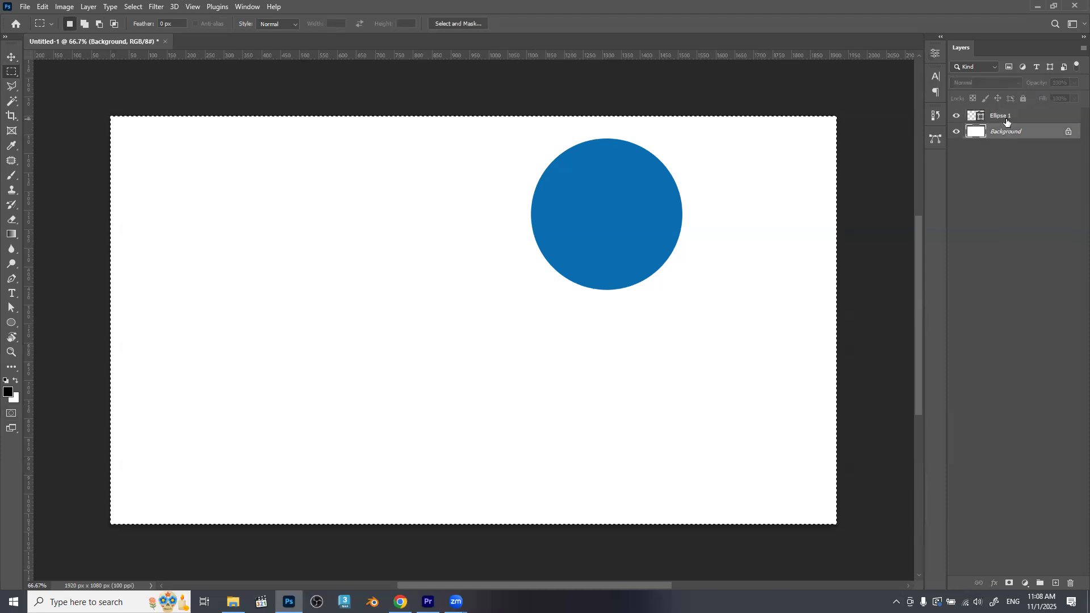
Align the circle layer to the selection's horizontal and vertical centres, clear the selection and return to the Move tool.
left_click(1007, 120)
key("v")
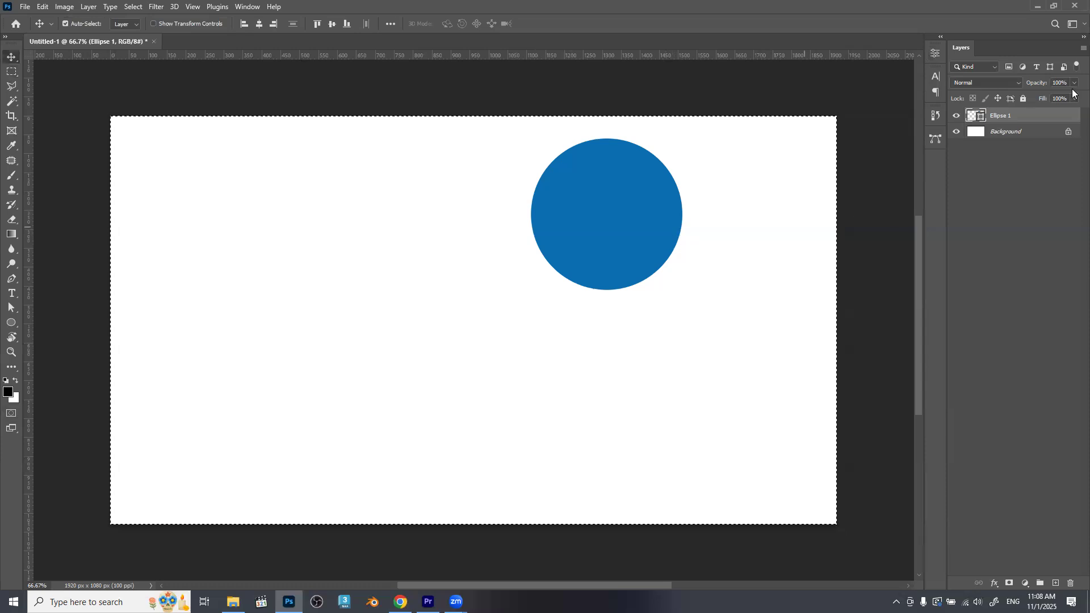
left_click(259, 23)
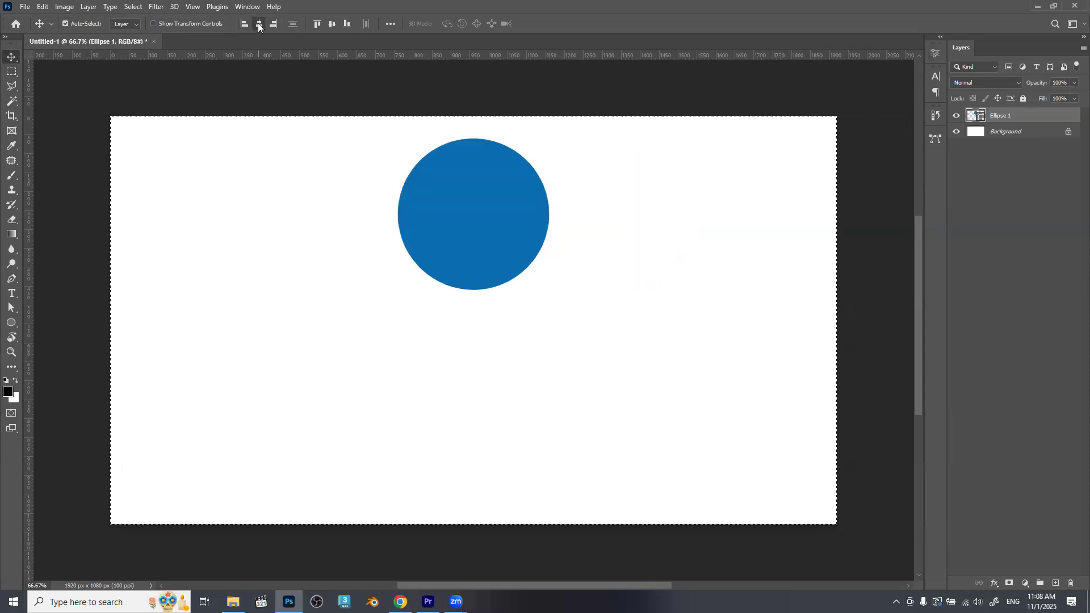
left_click(334, 24)
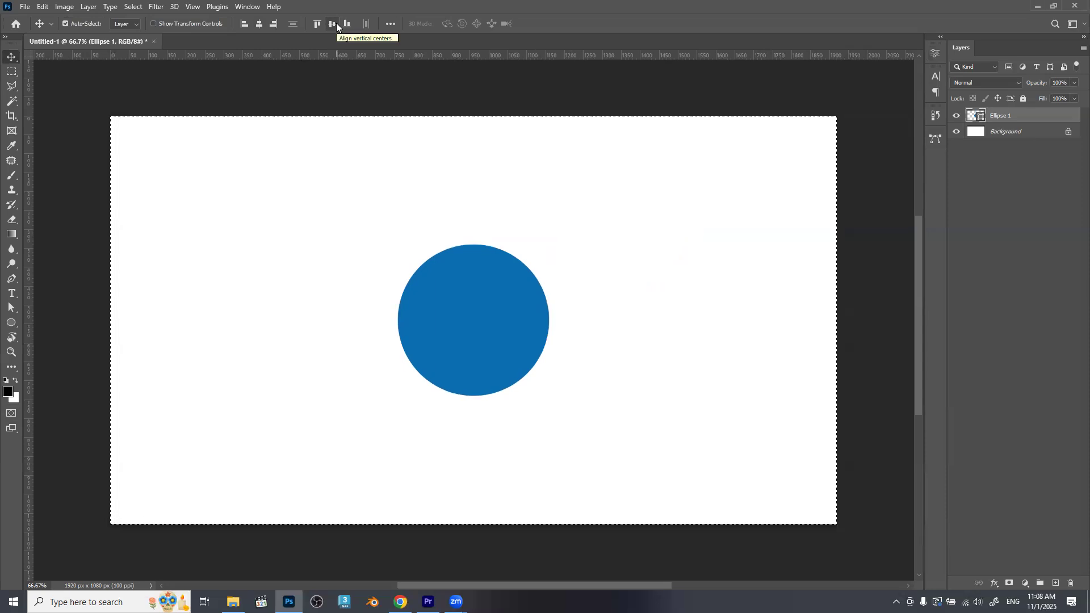
left_click(12, 72)
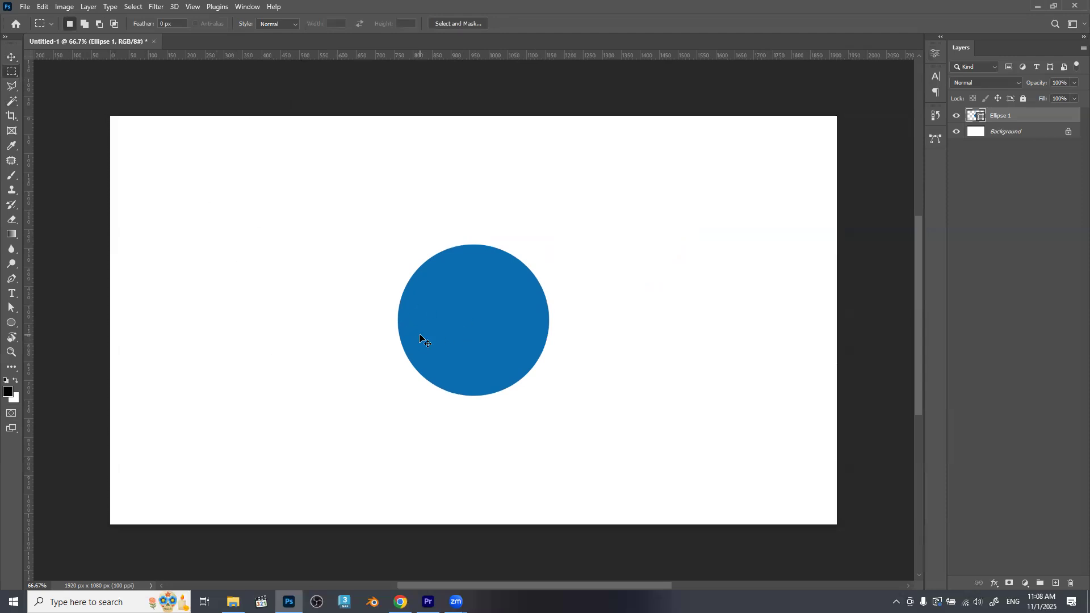
key("v")
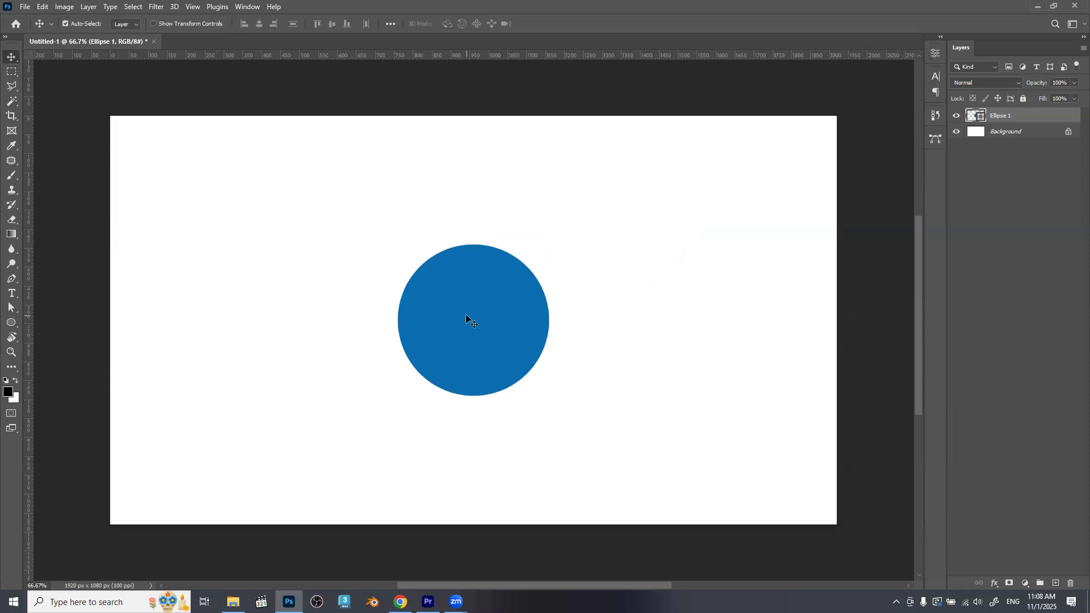
Try the circle at 600 x 600 px, and settle on a linked size of 500 x 500 px.
left_click(936, 57)
left_click(823, 100)
type("600")
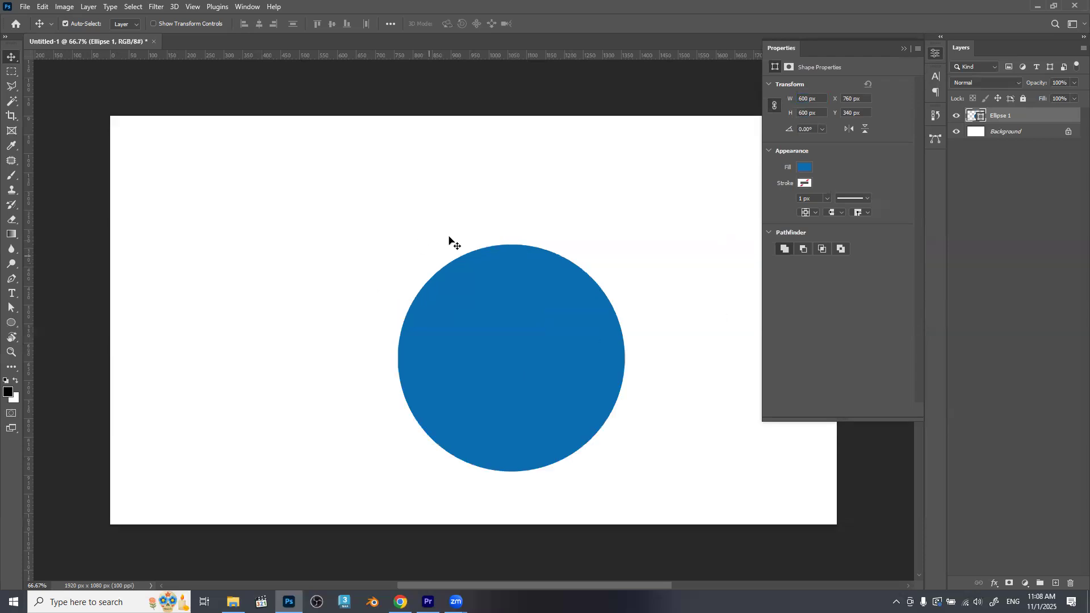
left_click(822, 99)
type("500")
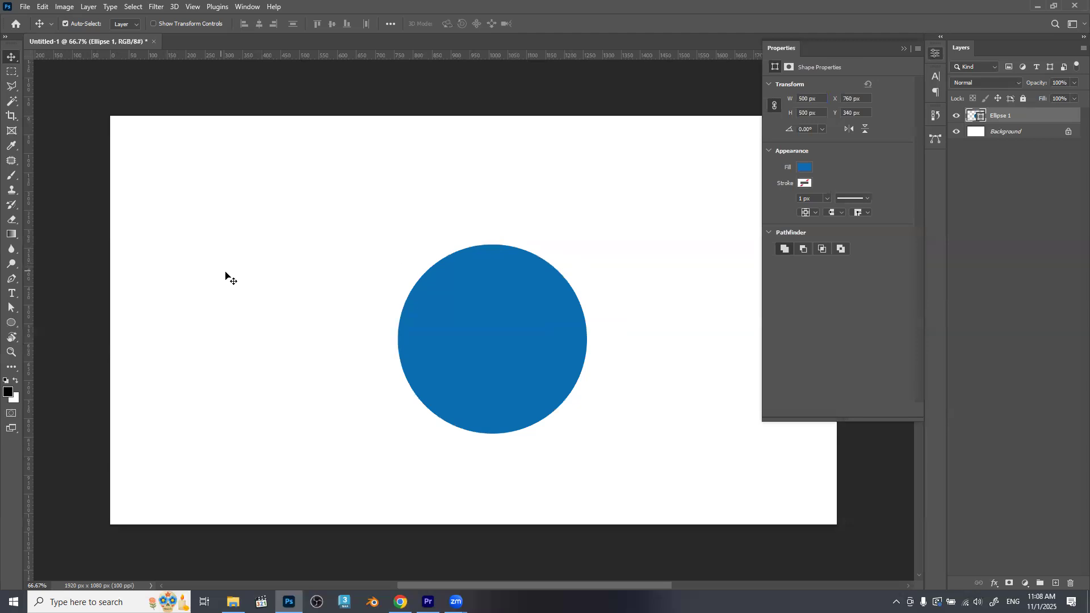
Select the whole canvas, align the circle to its horizontal and vertical centres, and clear the selection.
key("ctrl+a")
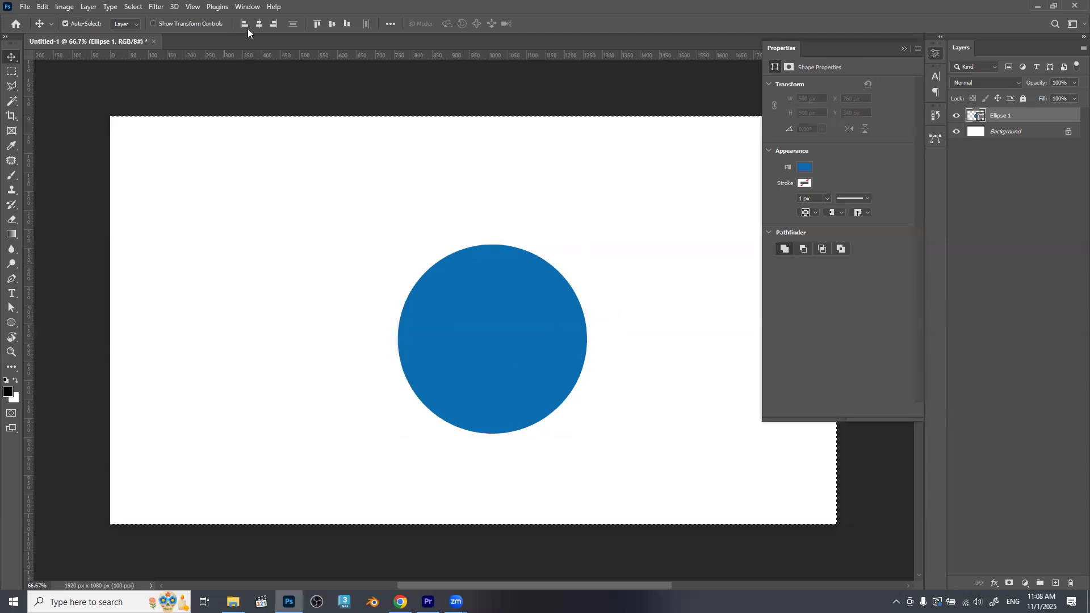
left_click(328, 25)
key("ctrl+d")
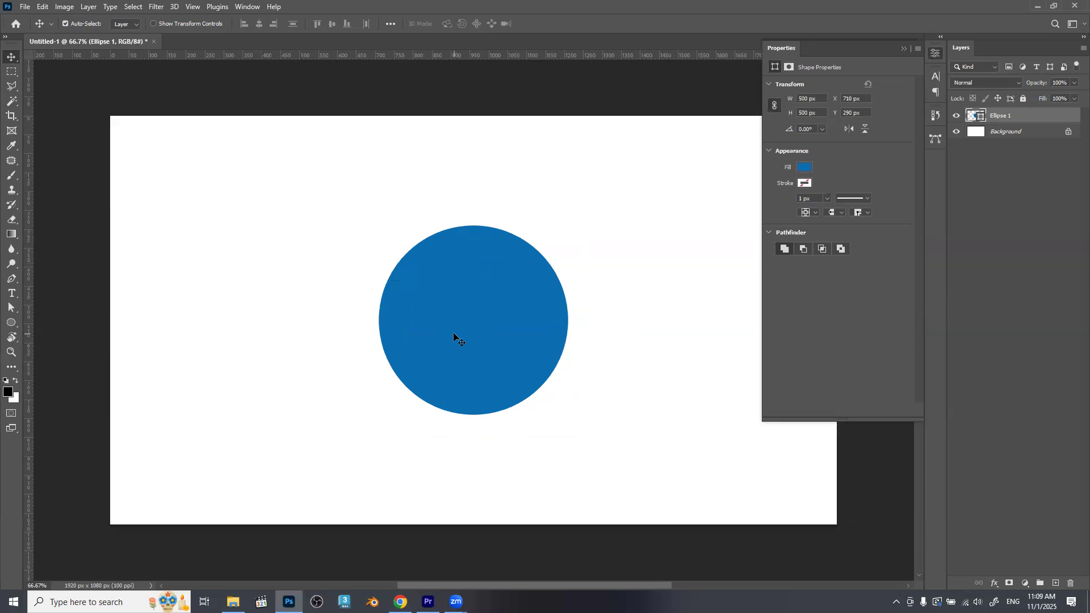
Change the circle's fill to the brown colour 7f3c17 and collapse the shape properties.
left_click(805, 167)
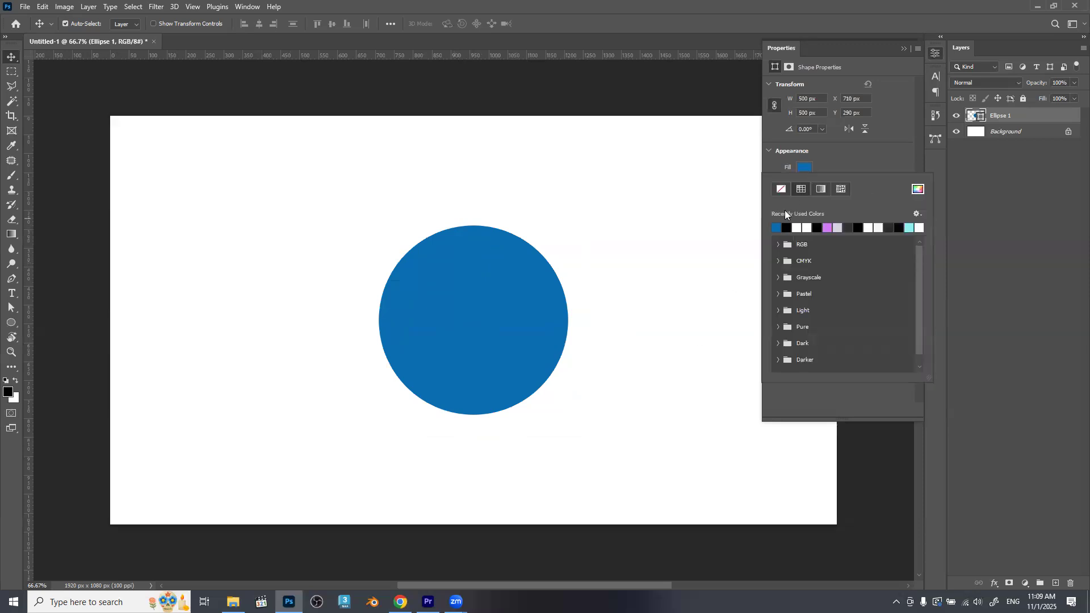
left_click(917, 190)
left_click_drag(724, 215, 722, 297)
left_click(699, 216)
left_click_drag(695, 220, 683, 234)
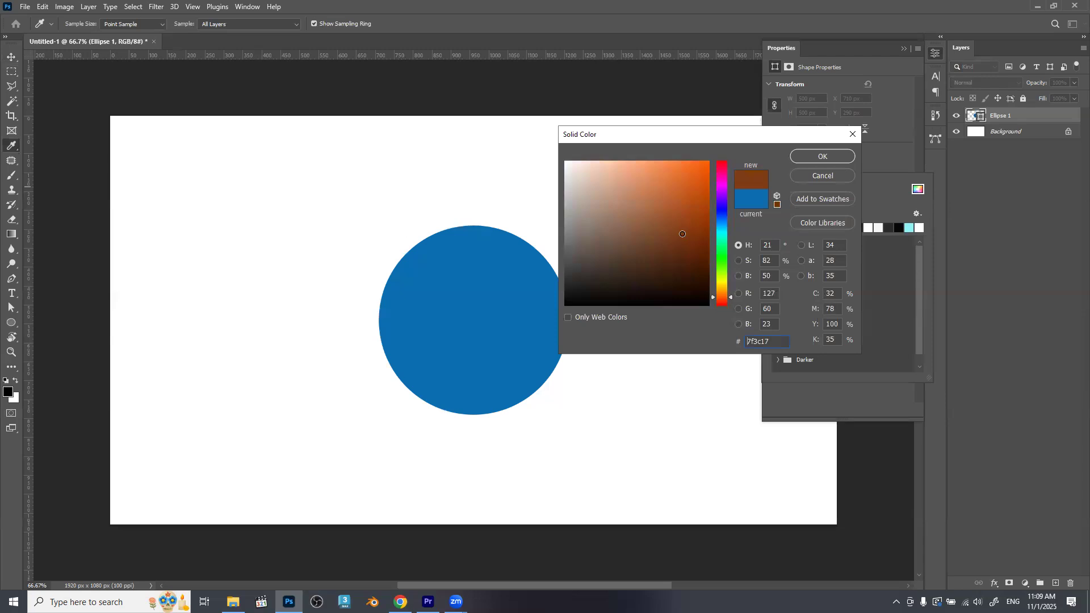
left_click(812, 156)
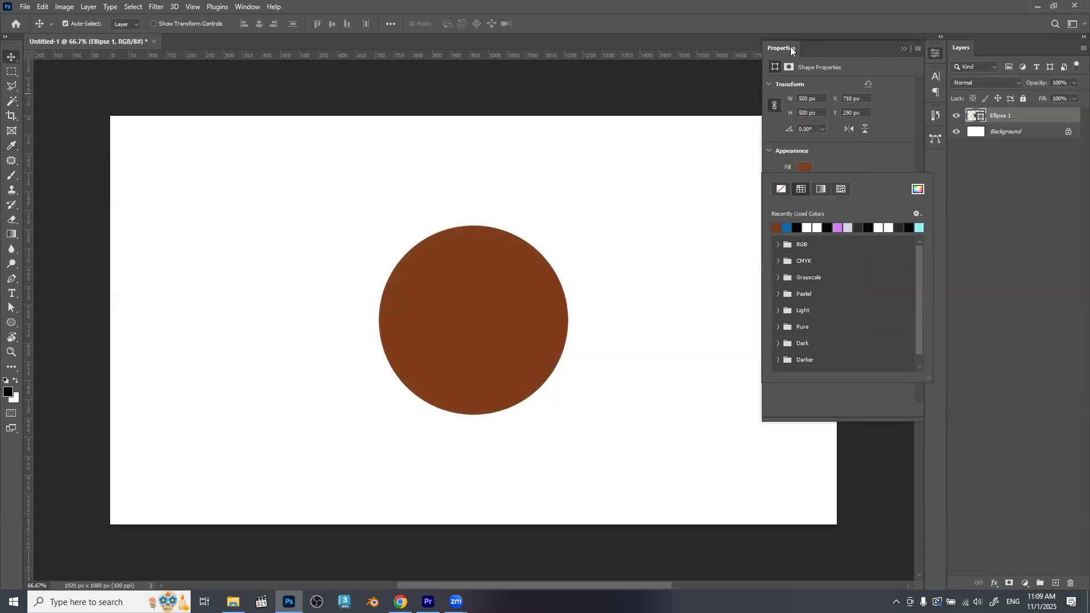
left_click(905, 50)
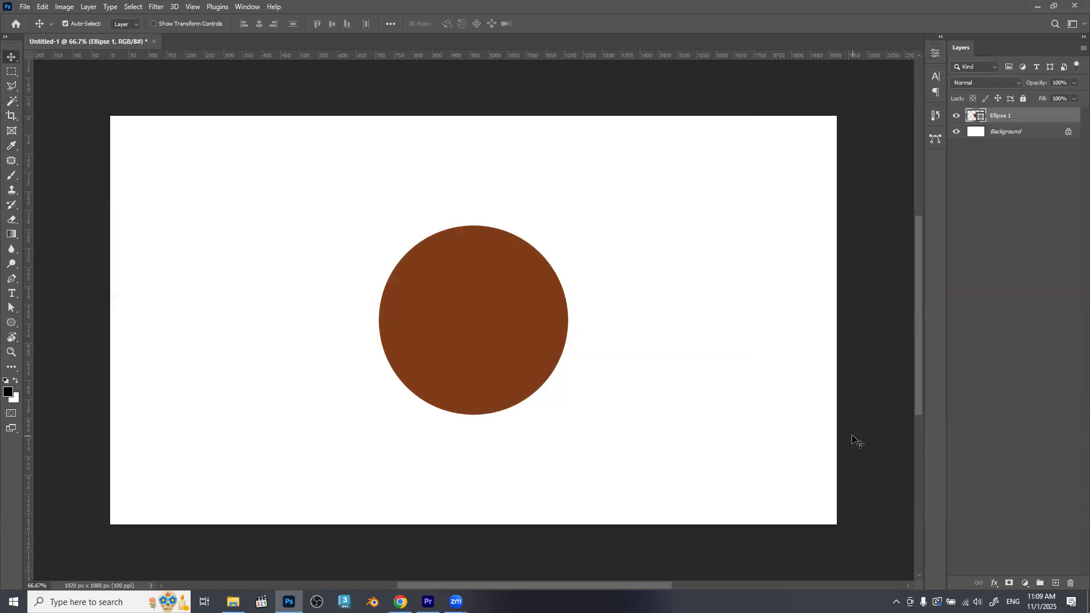
Add a text layer reading "MY donut shop" on the blank canvas area to the right of the circle.
key("t")
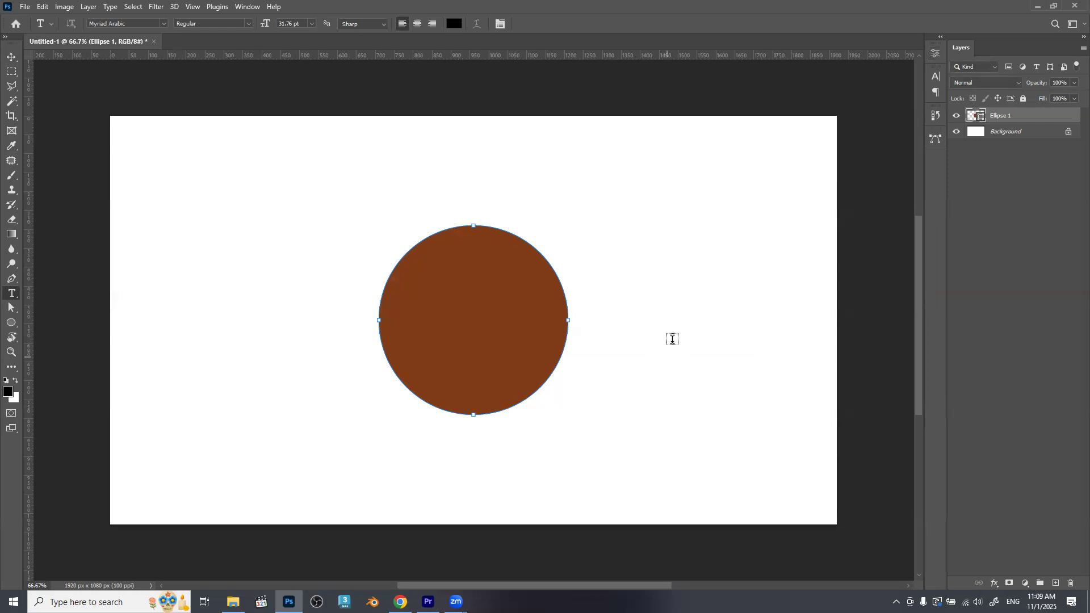
left_click(697, 298)
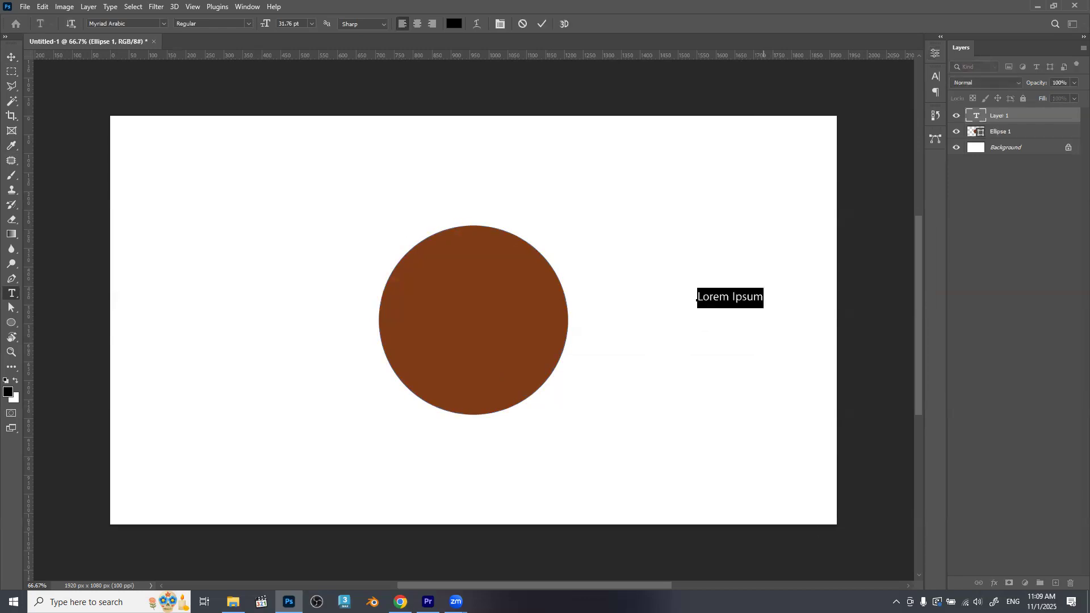
type("MY")
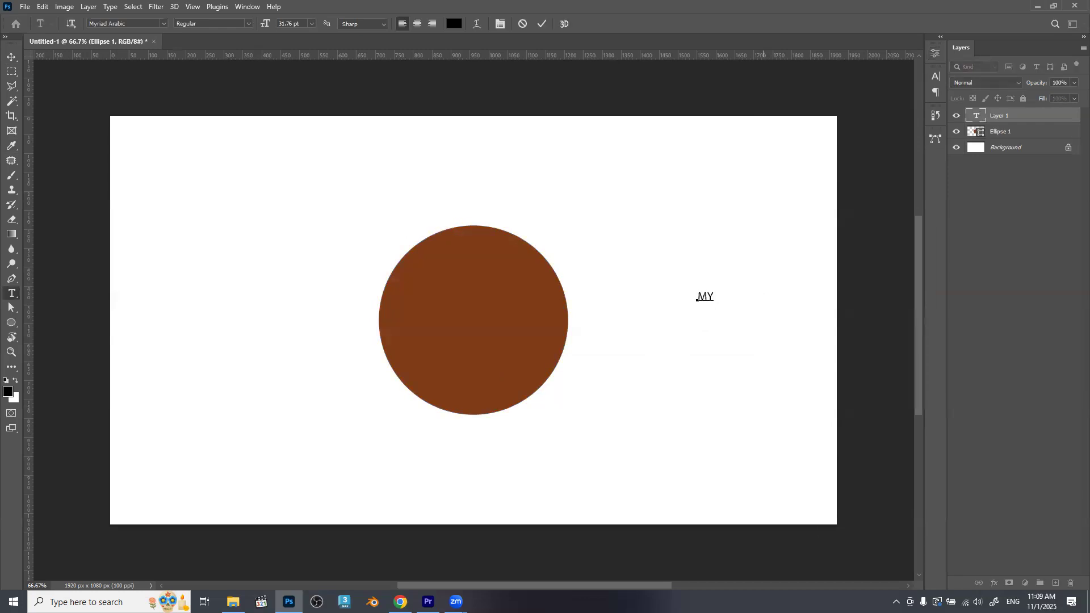
type(" donut shop")
Set the whole "MY donut shop" text in the Montserrat Black font.
key("ctrl+a")
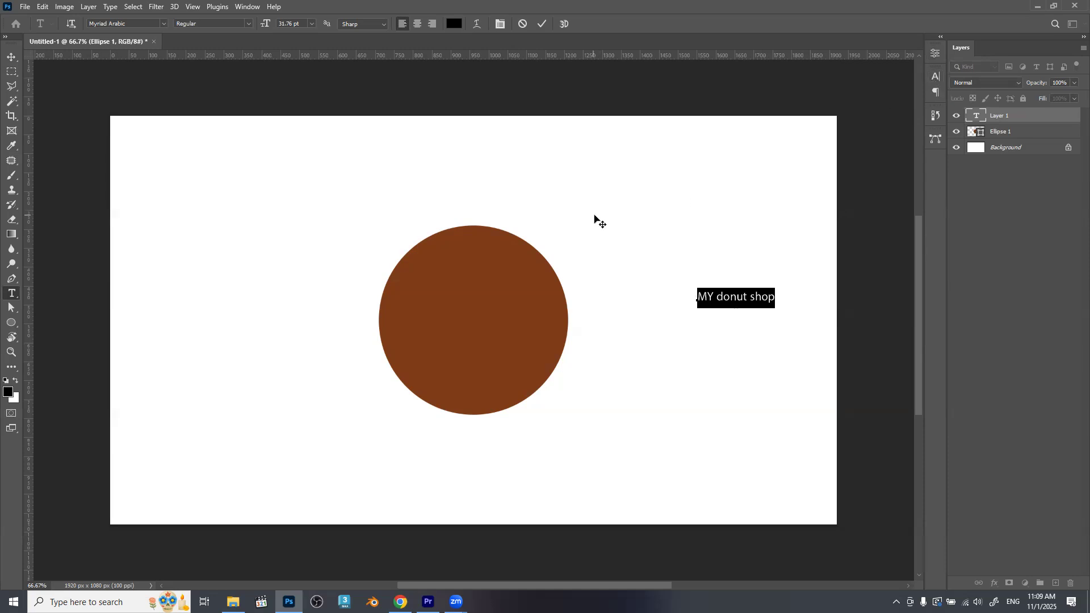
key("ctrl+t")
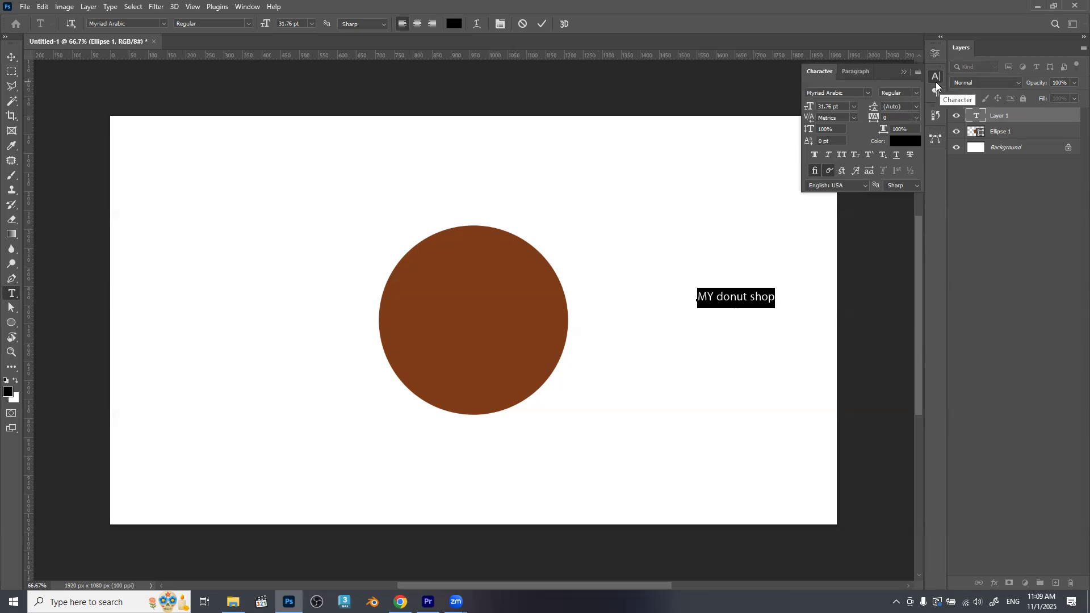
left_click(869, 93)
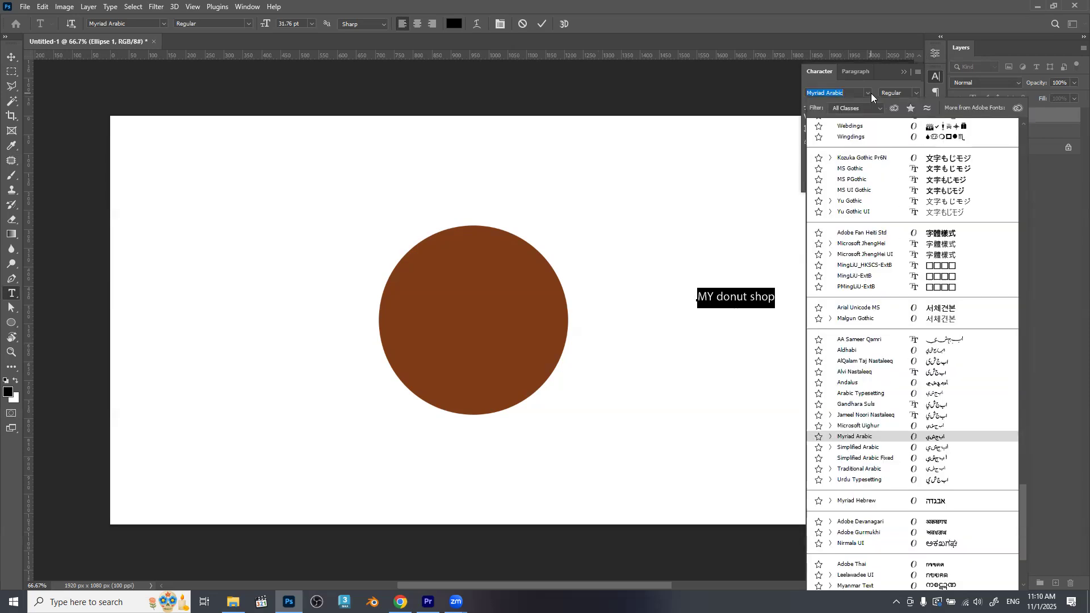
type("mon")
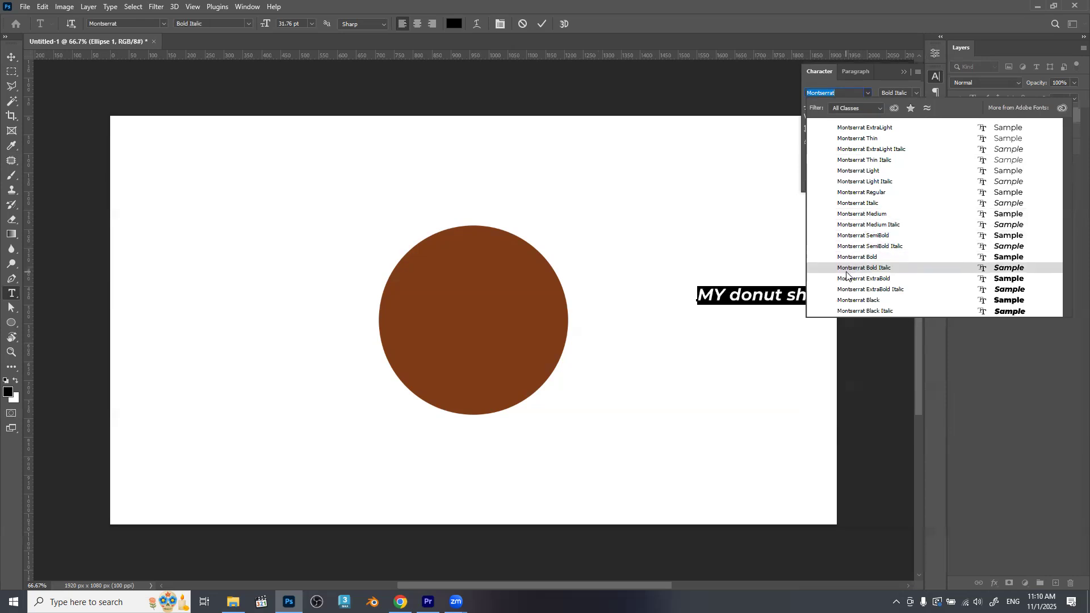
left_click(858, 300)
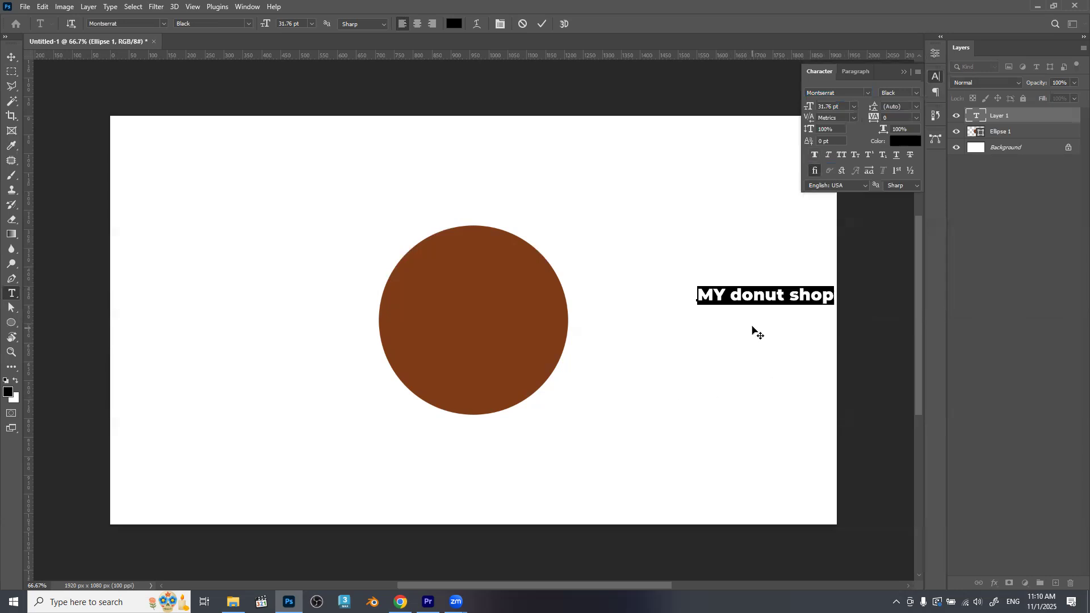
Apply all caps to the text and enlarge it, trying 50 pt before settling on 80 pt.
left_click(842, 154)
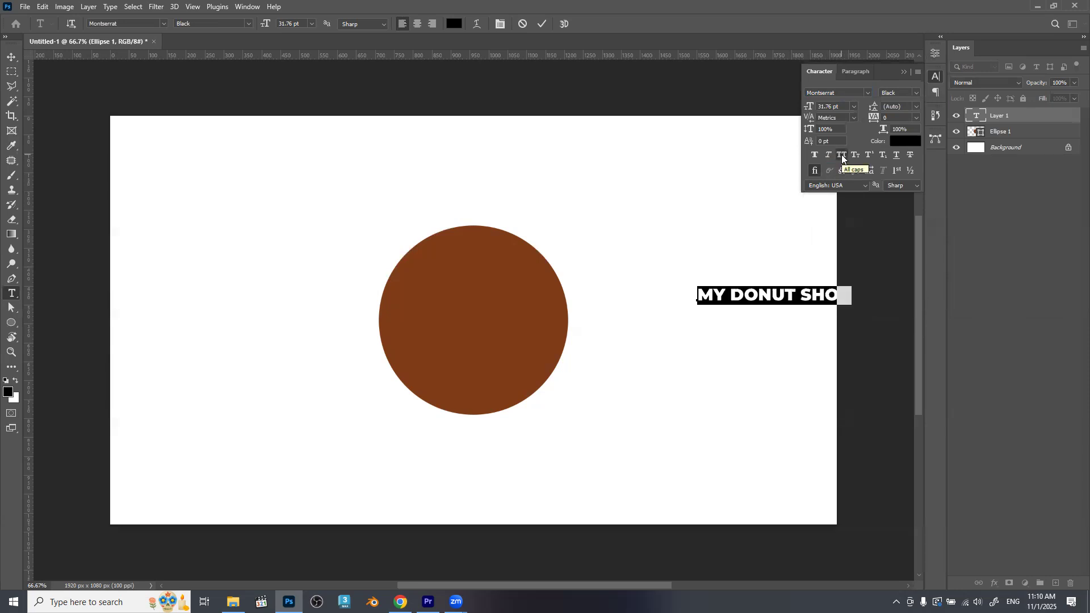
left_click_drag(842, 107, 798, 108)
type("50")
key("Return")
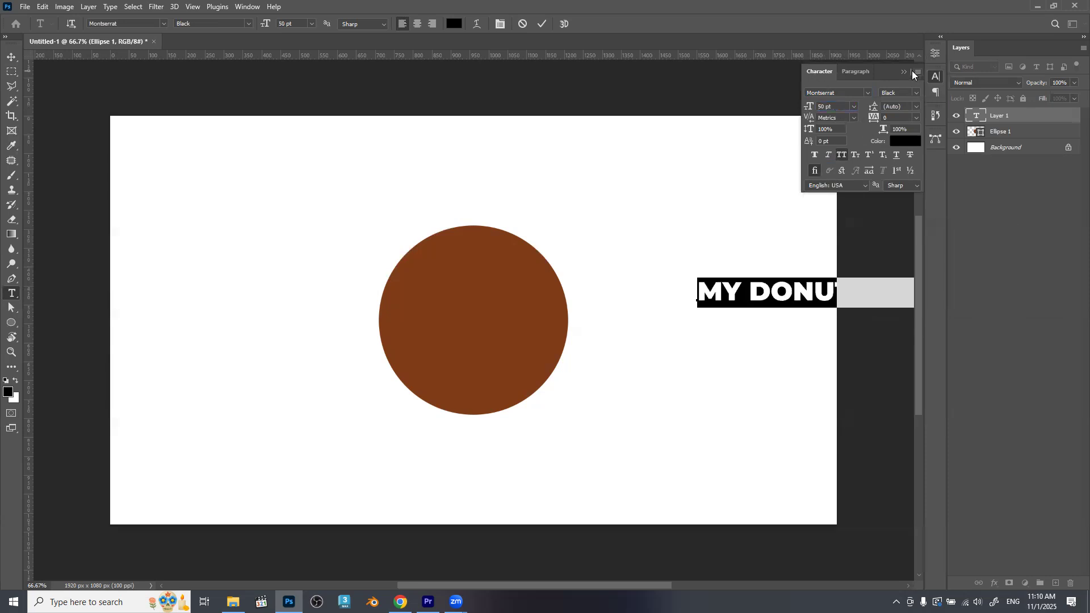
left_click_drag(838, 107, 743, 91)
type("80")
key("Return")
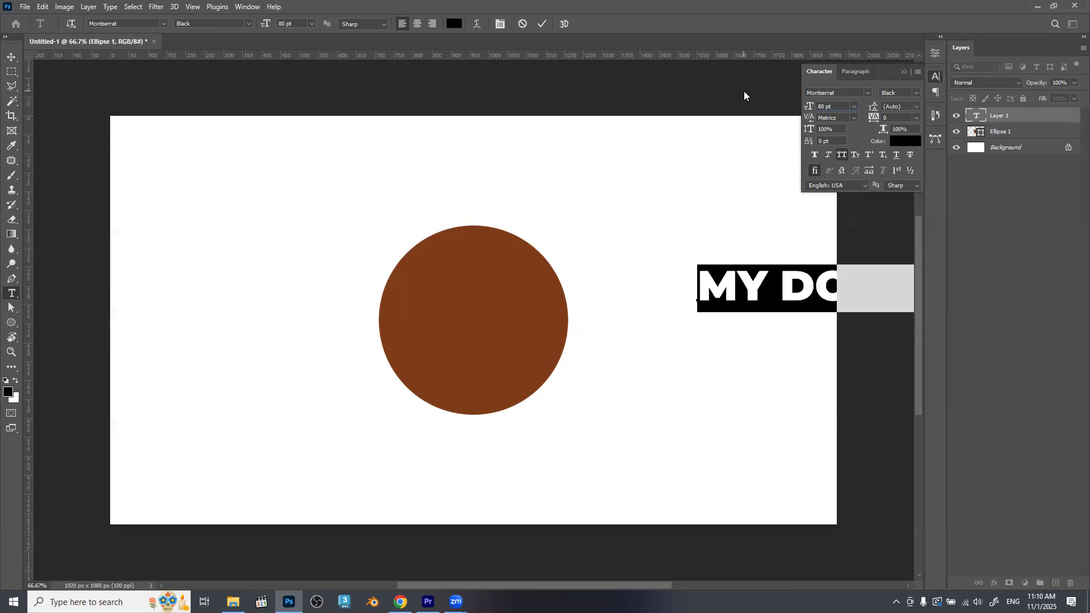
Move the text over the circle and break it into three lines: MY, DONUT and SHOP.
left_click(11, 57)
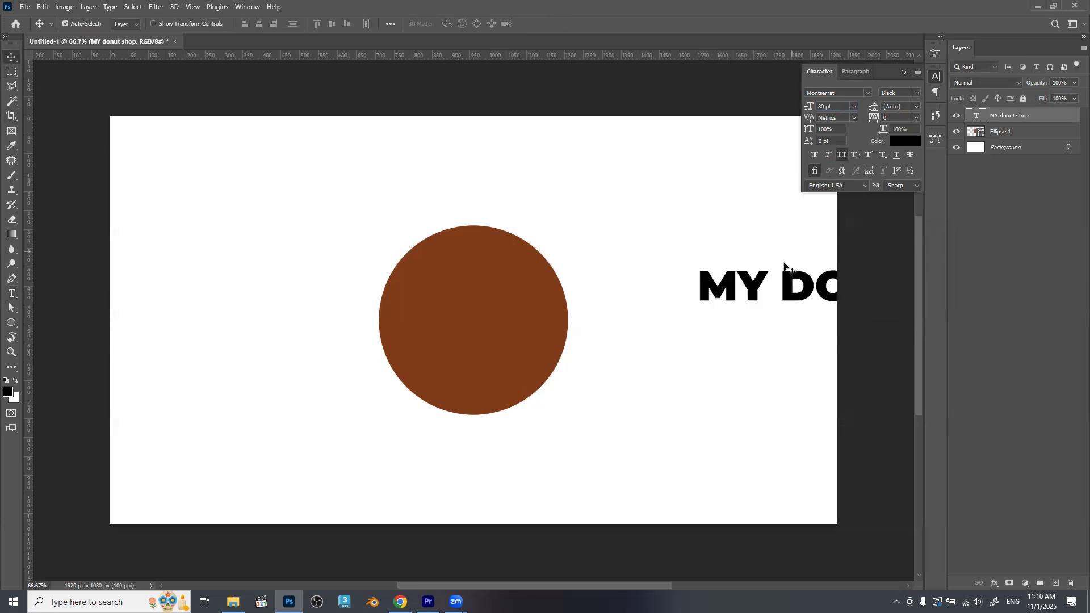
left_click_drag(758, 293, 497, 273)
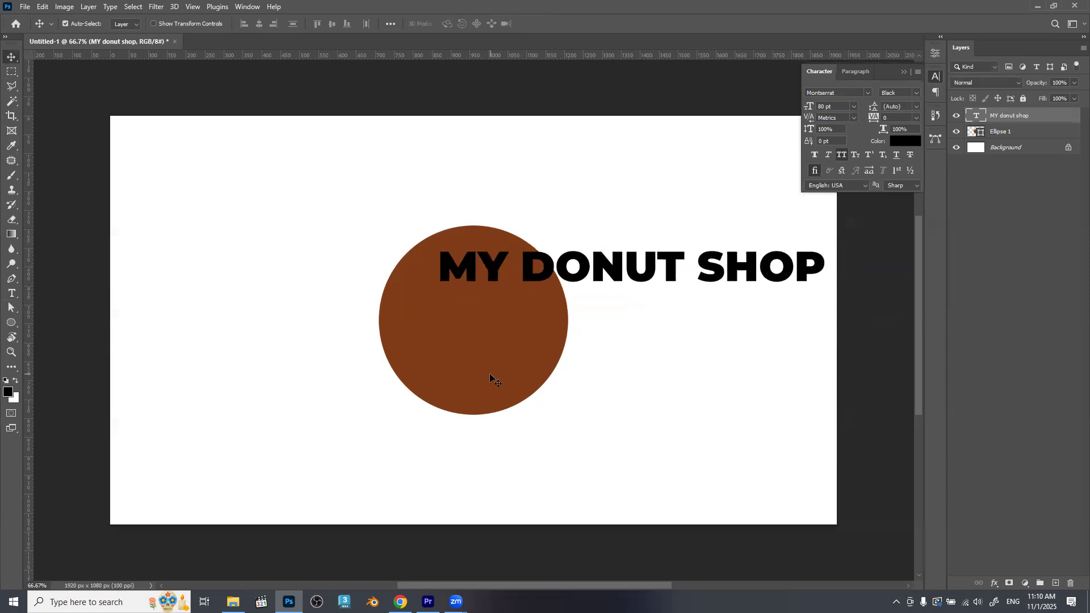
key("t")
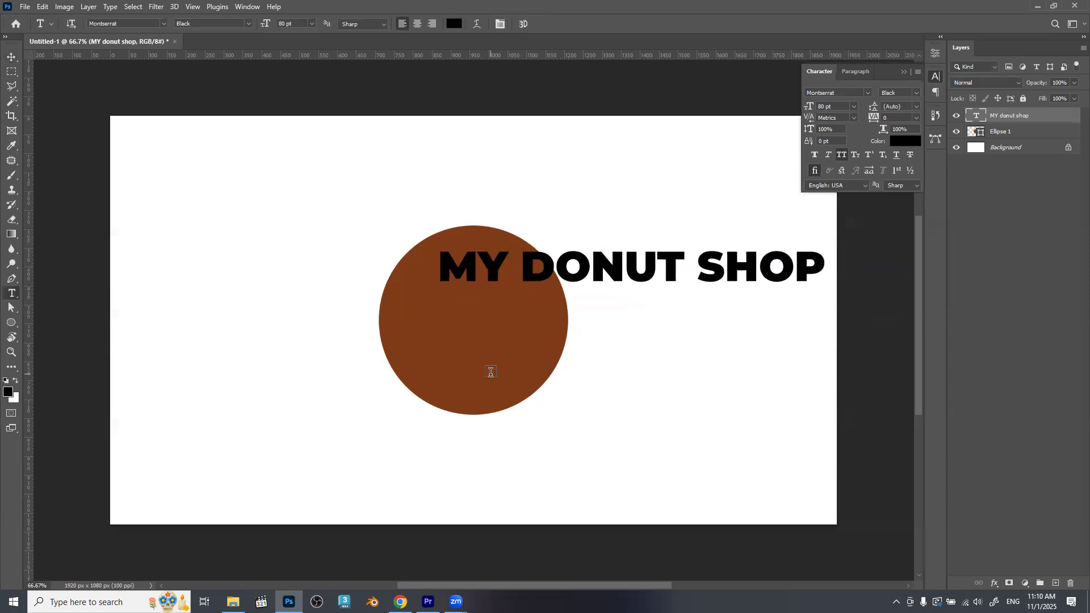
left_click(521, 262)
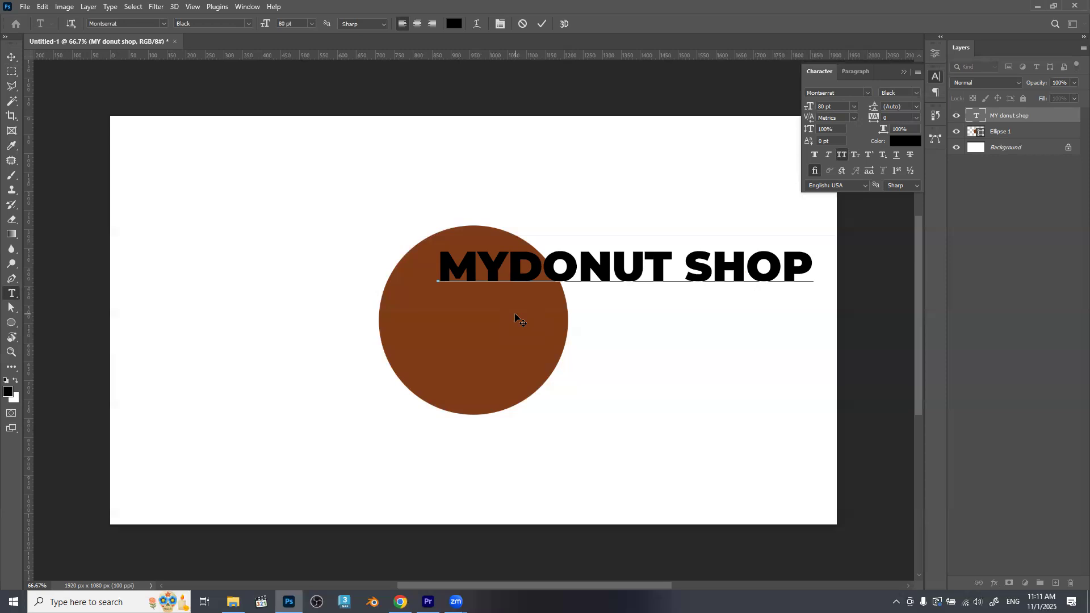
key("Return")
key("ctrl+Right")
key("BackSpace")
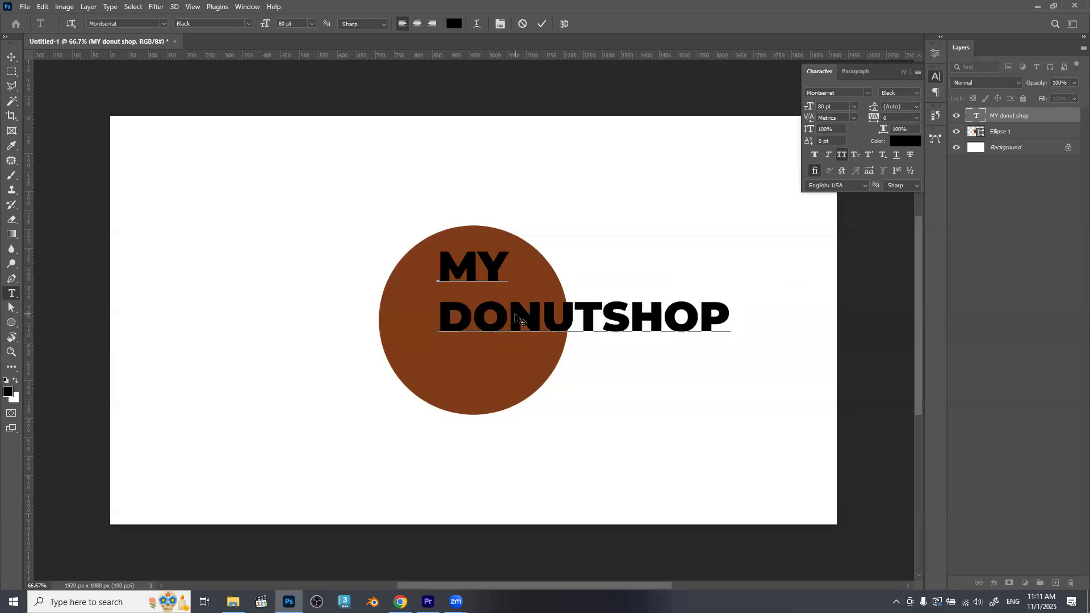
key("Return")
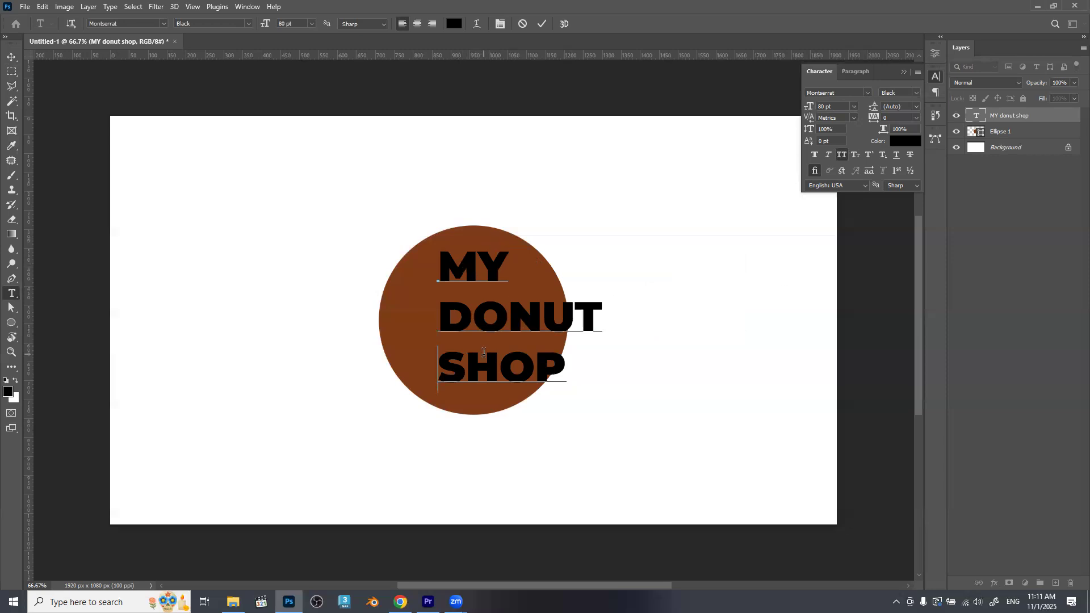
Centre-align all three lines of the text and return to the Move tool.
key("ctrl+a")
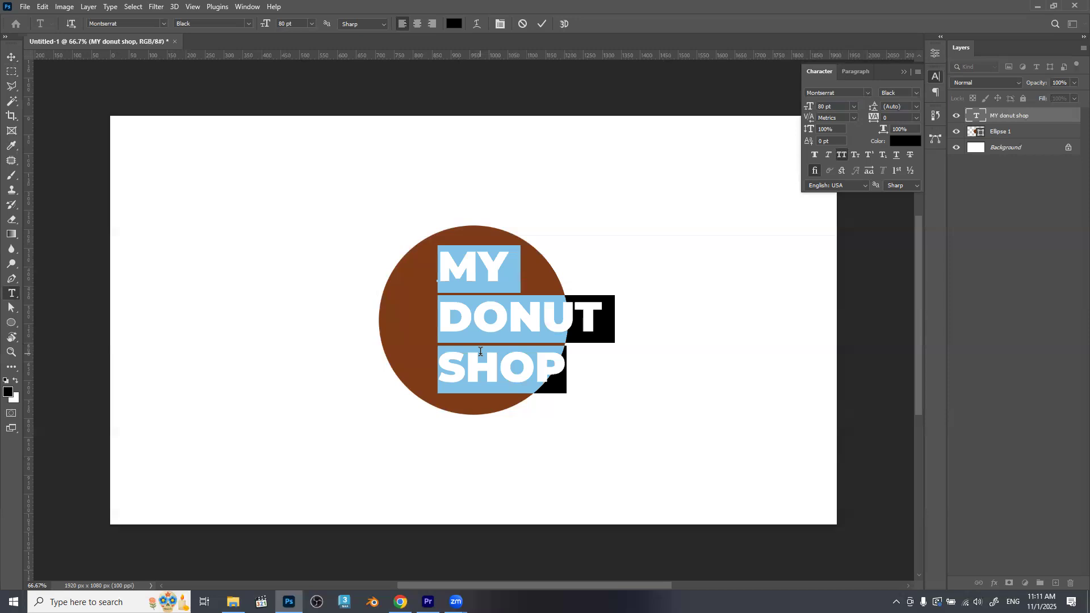
left_click(848, 72)
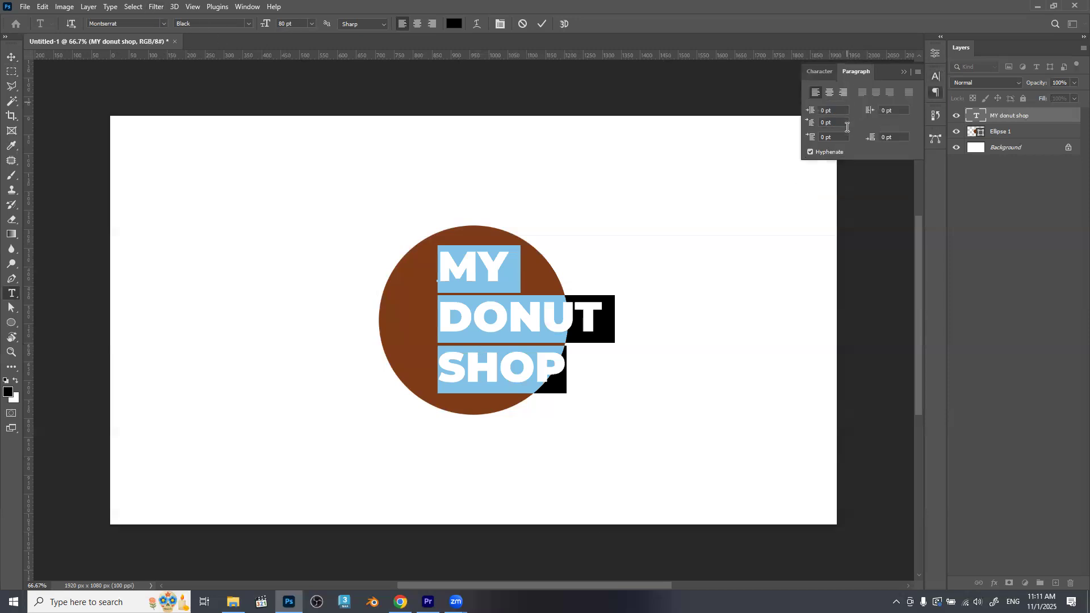
left_click(829, 94)
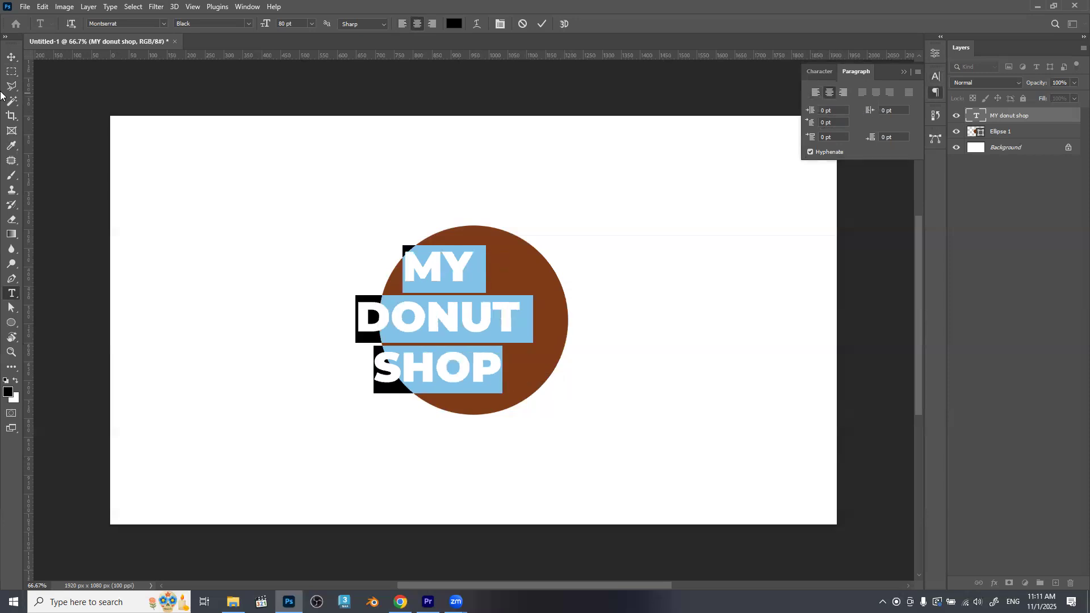
left_click(11, 58)
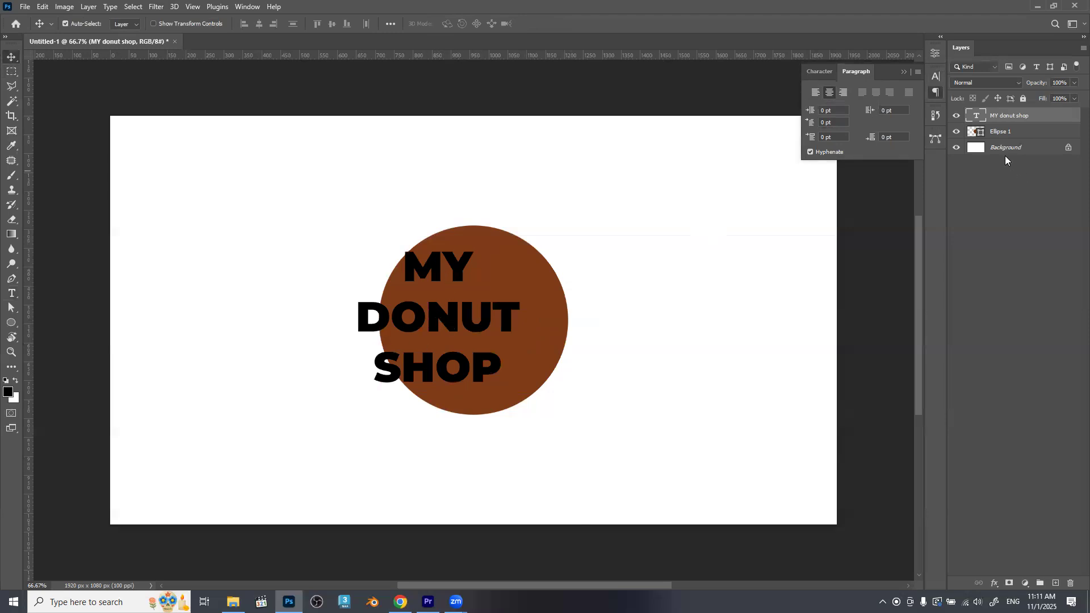
Load the circle's outline as a selection, align the text to its horizontal and vertical centres, and deselect.
left_click(975, 134, "ctrl")
left_click(258, 25)
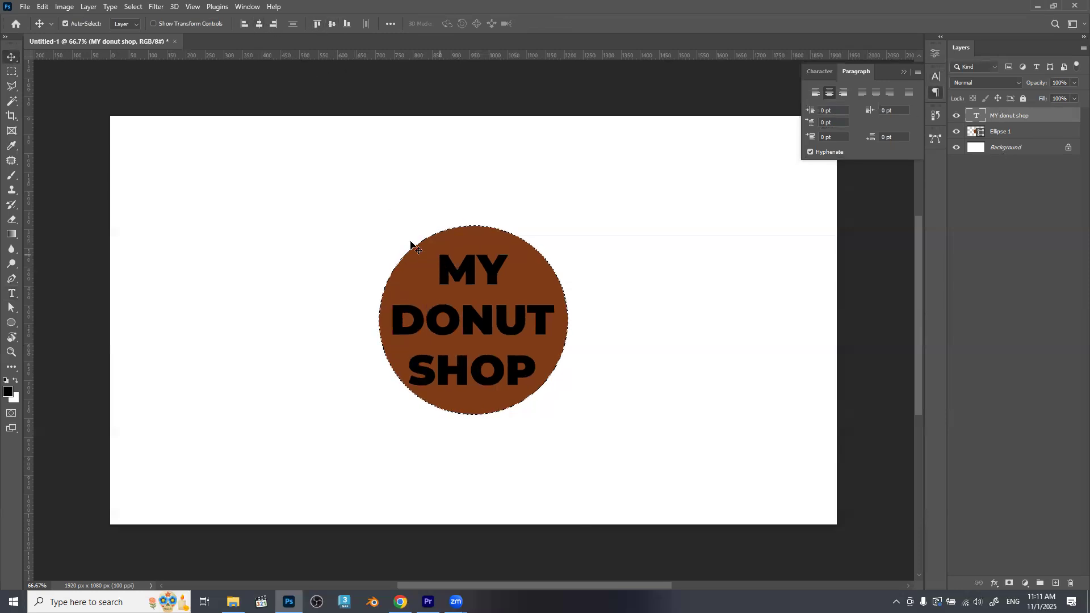
key("ctrl+d")
Nudge the text about 11 px up and 4 px to the right within the circle.
key("Up")
key("Up")
key("Up")
key("Up")
key("Up")
key("Up")
key("Up")
key("Up")
key("Up")
key("Up")
key("Up")
key("Right")
key("Right")
key("Right")
key("Right")
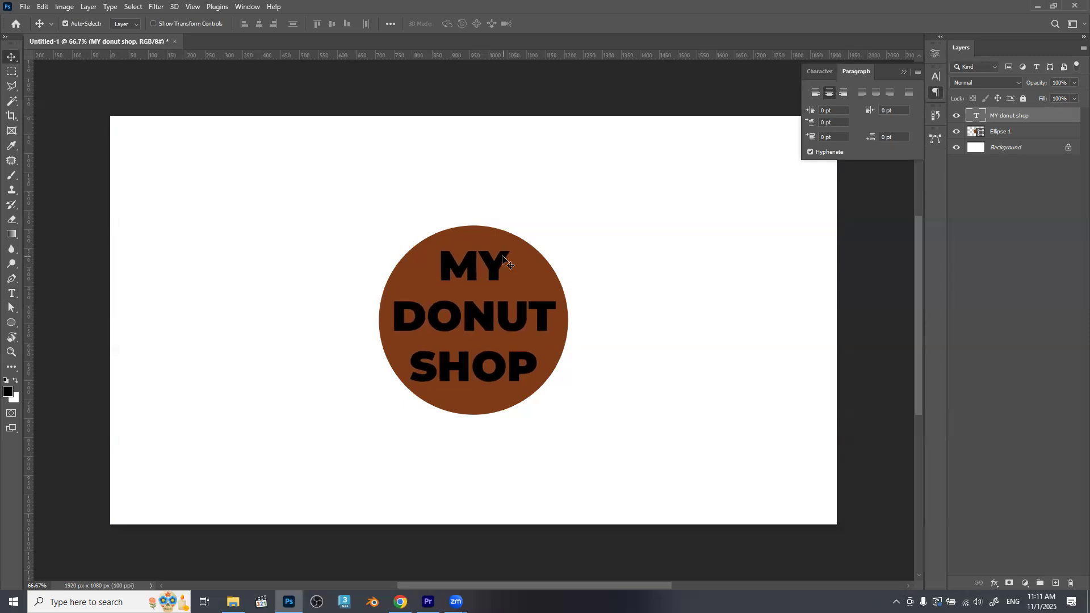
Change the text colour to white (ffffff).
left_click(934, 77)
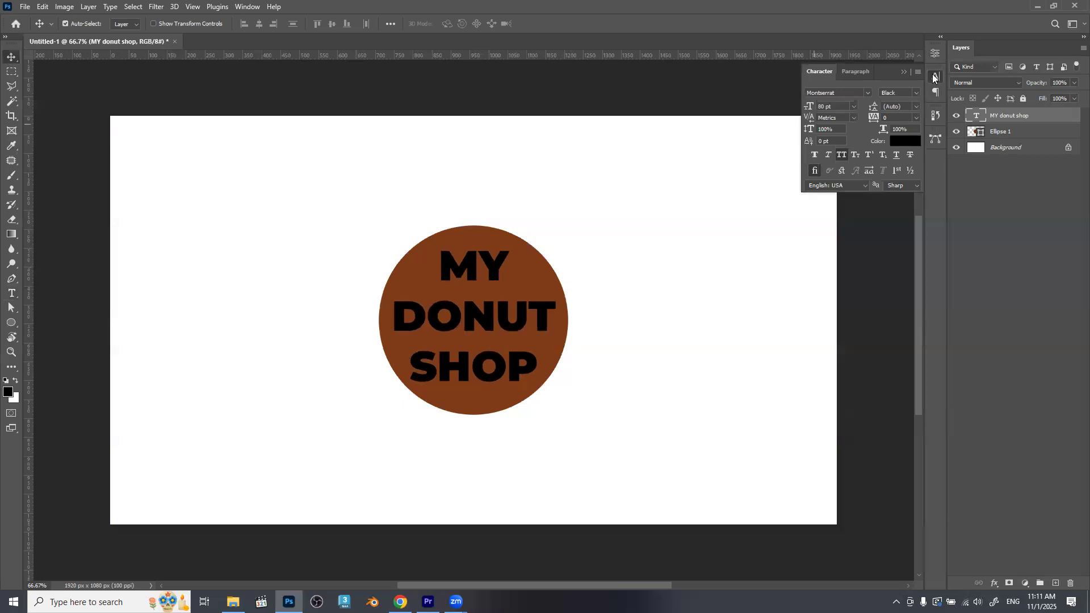
left_click(907, 140)
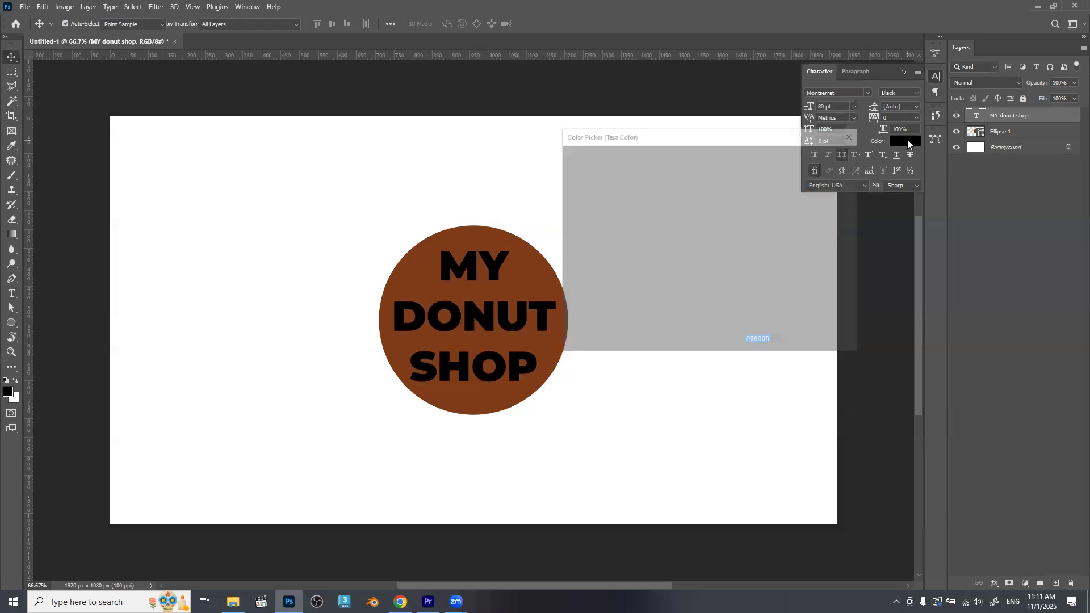
left_click(544, 159)
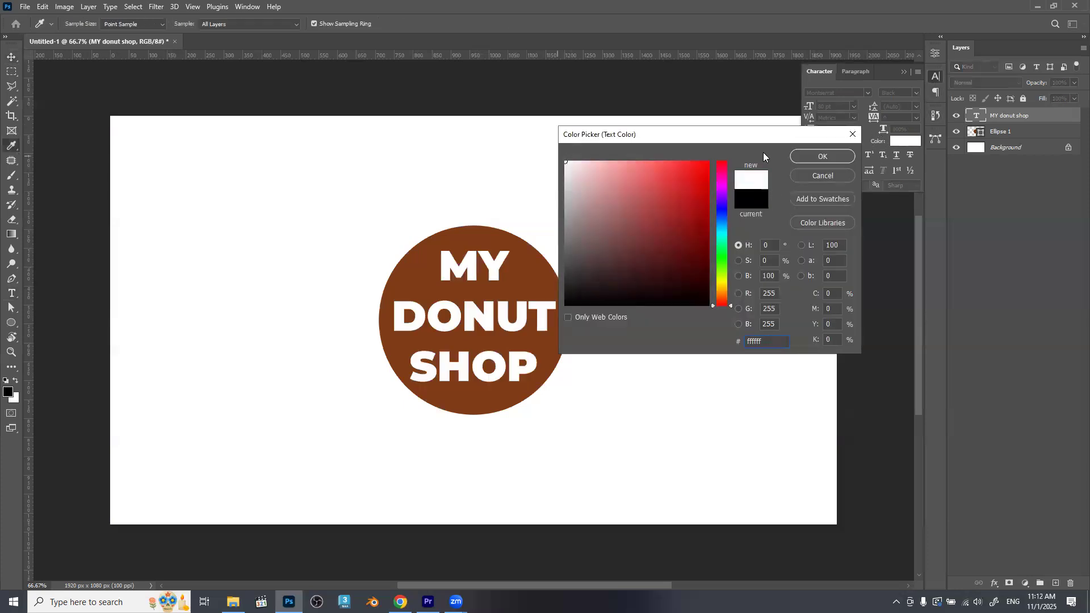
left_click(834, 157)
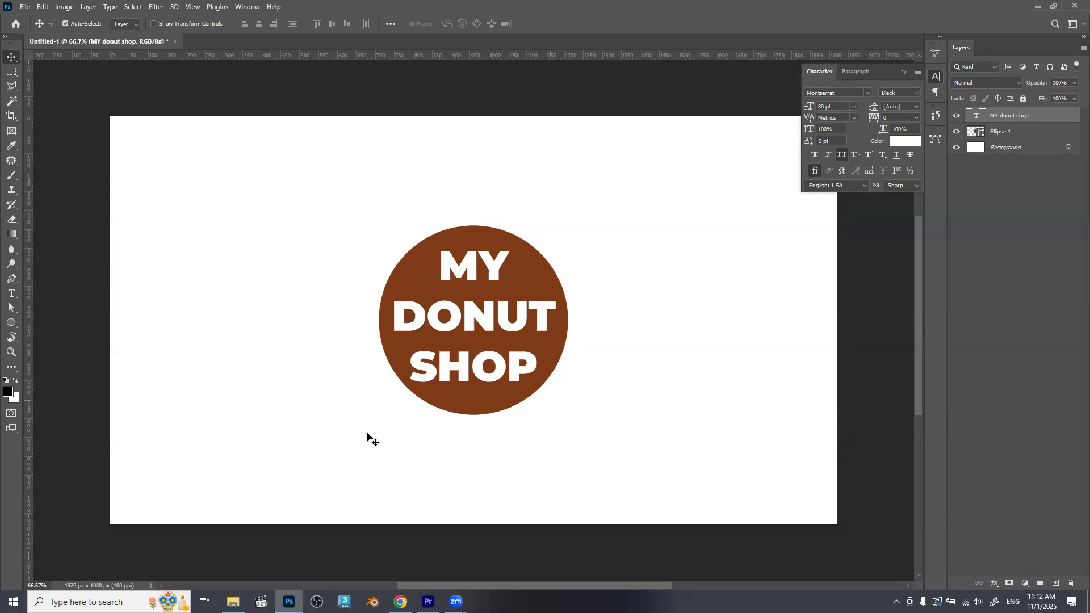
Give the circle a solid dark brown stroke through a custom colour.
left_click(994, 132)
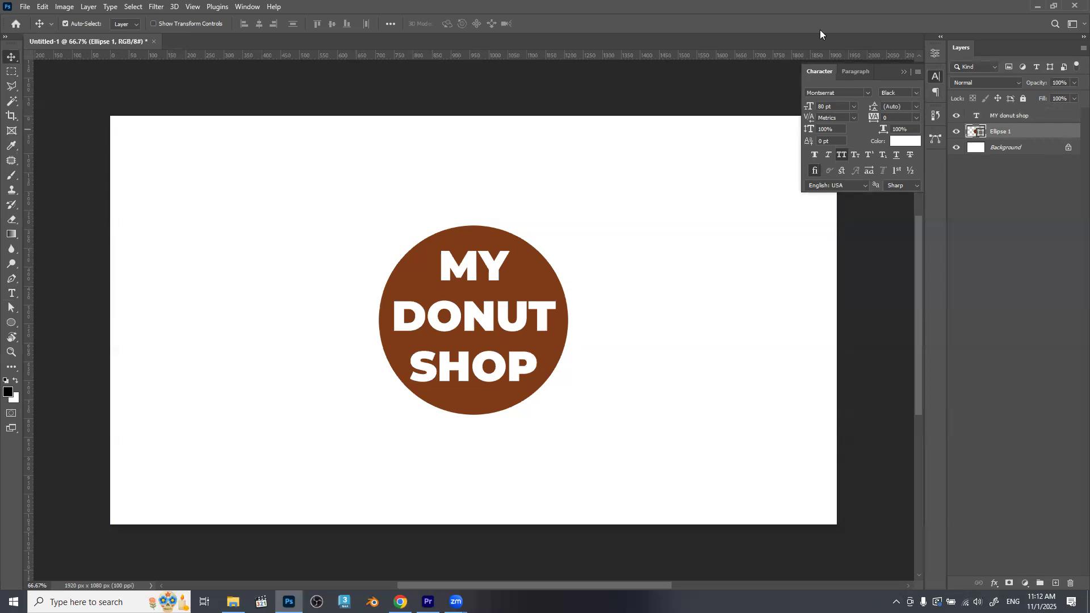
left_click(933, 54)
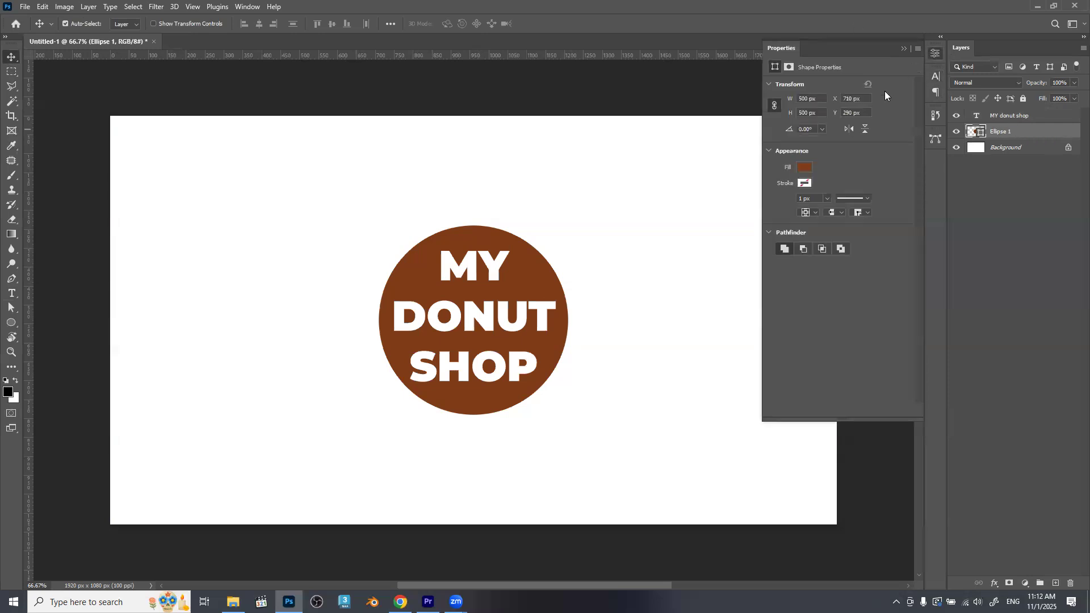
left_click(802, 184)
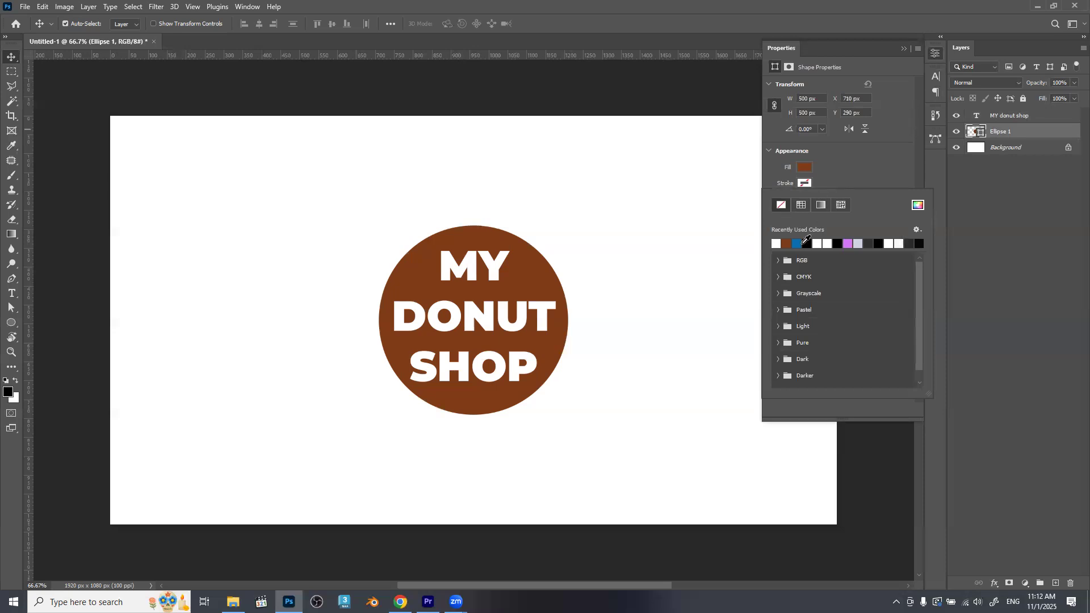
left_click(918, 204)
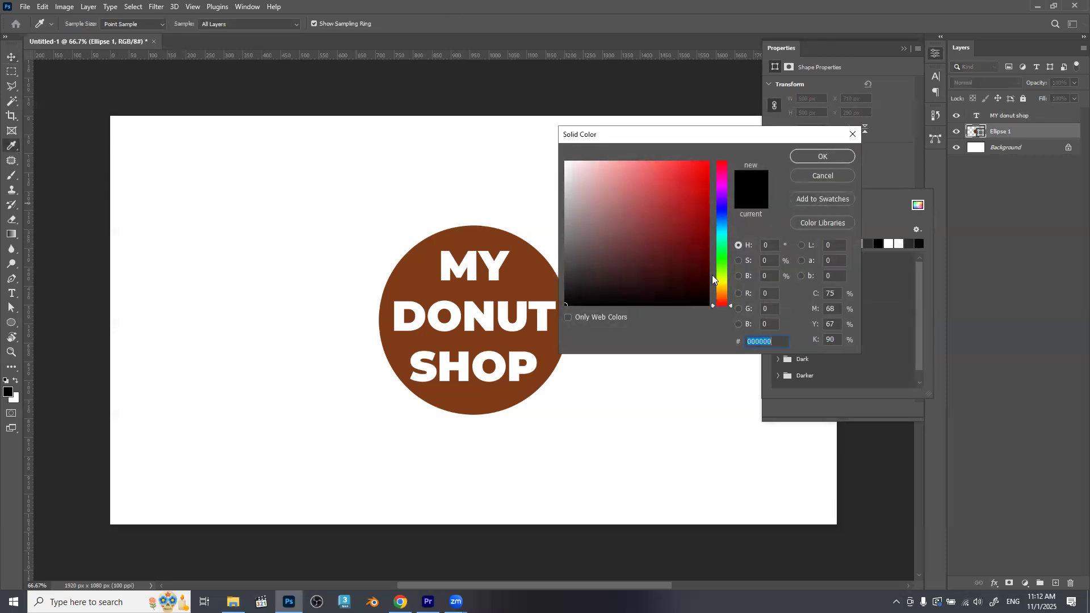
left_click(721, 294)
left_click(698, 269)
left_click(696, 269)
left_click(810, 158)
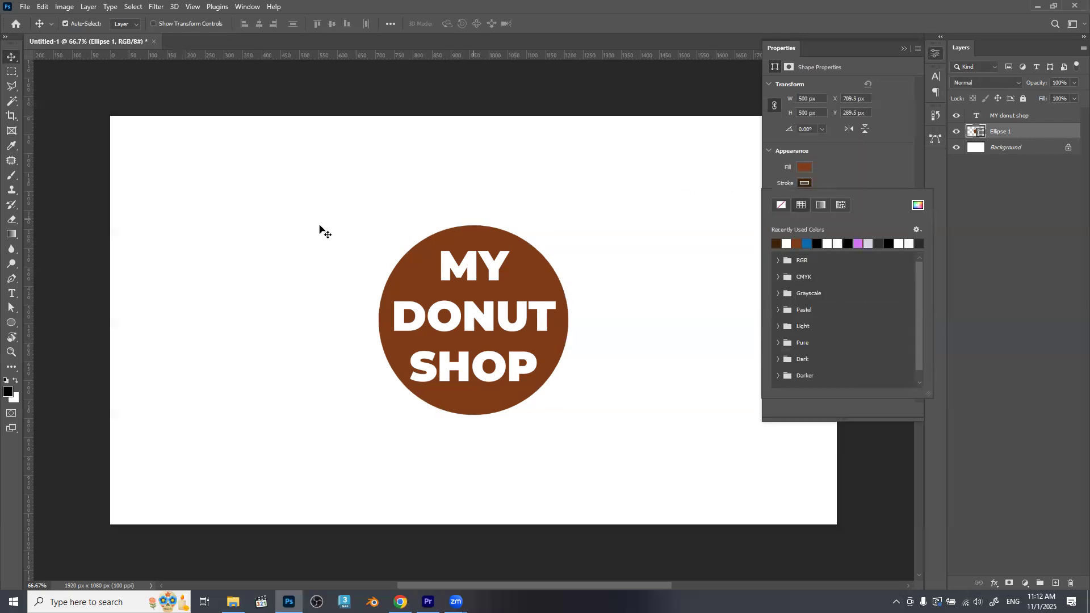
left_click(877, 177)
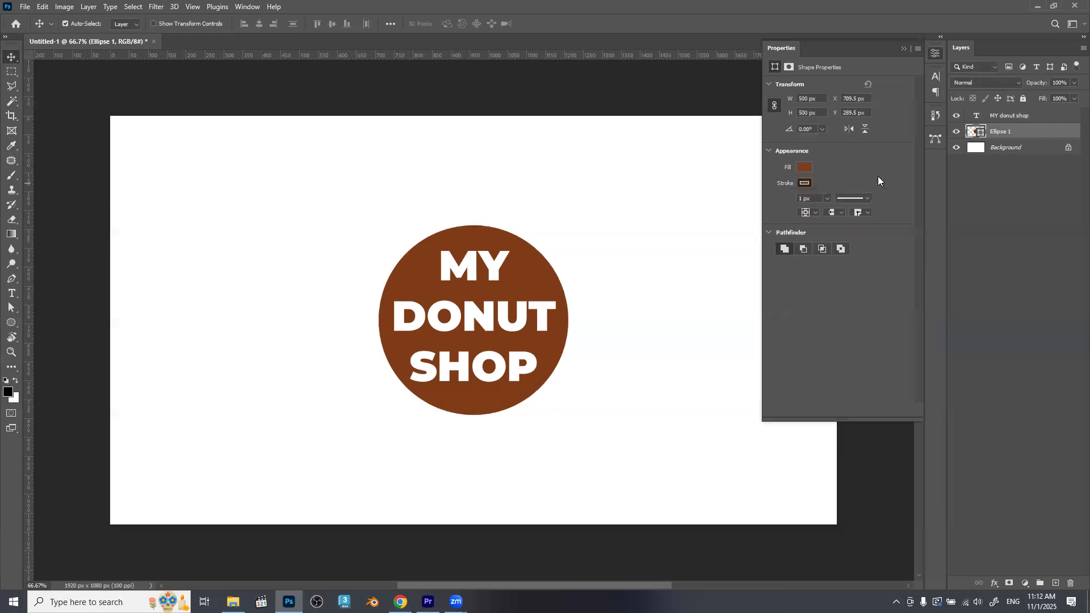
Thicken the circle's dark brown stroke to about 48 px.
left_click(829, 198)
left_click_drag(837, 210, 856, 212)
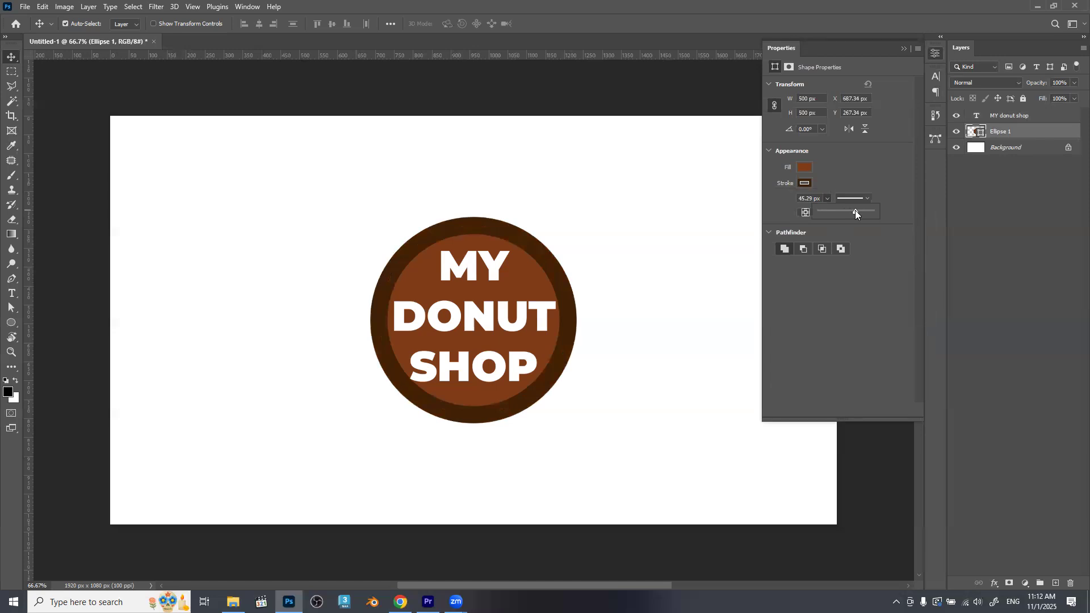
left_click_drag(856, 211, 857, 211)
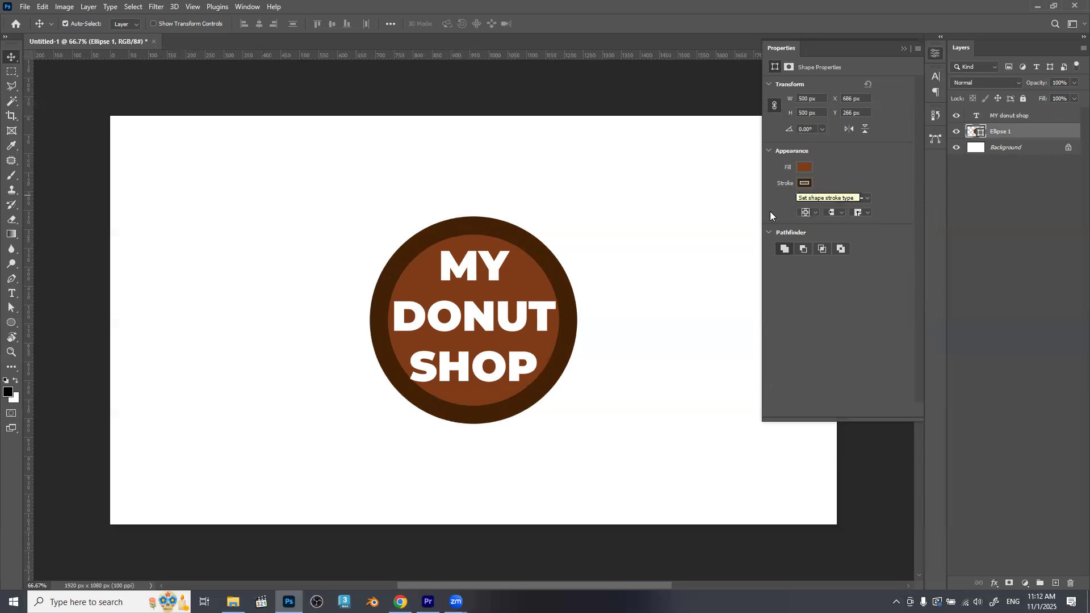
Nudge the text layer about 4 px up and 3 px to the left inside the circle.
left_click(490, 316)
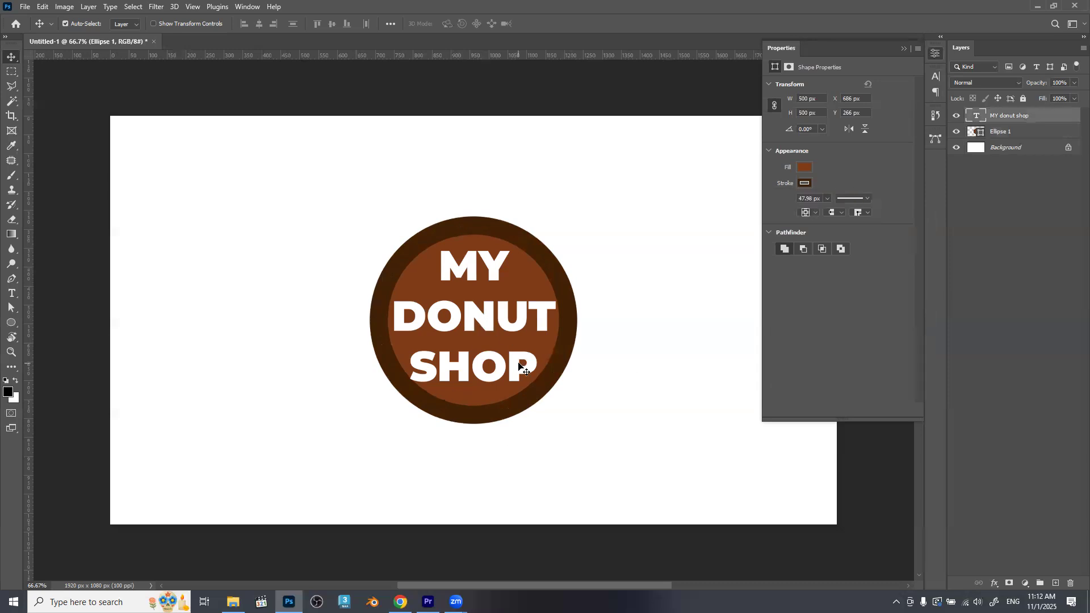
key("Up")
key("Up")
key("Up")
key("Up")
key("Left")
key("Left")
key("Left")
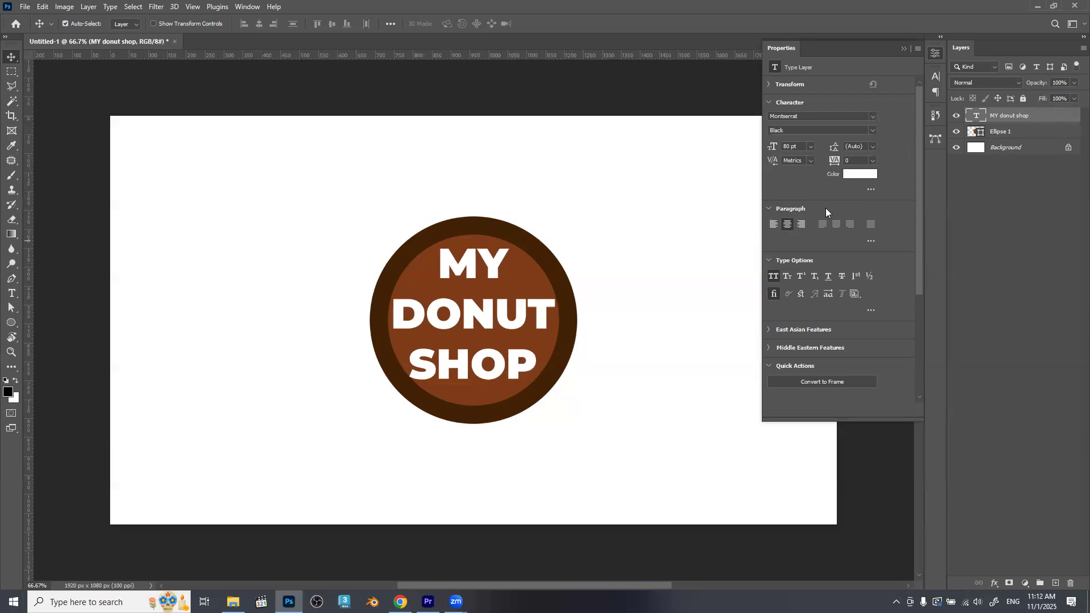
left_click(929, 56)
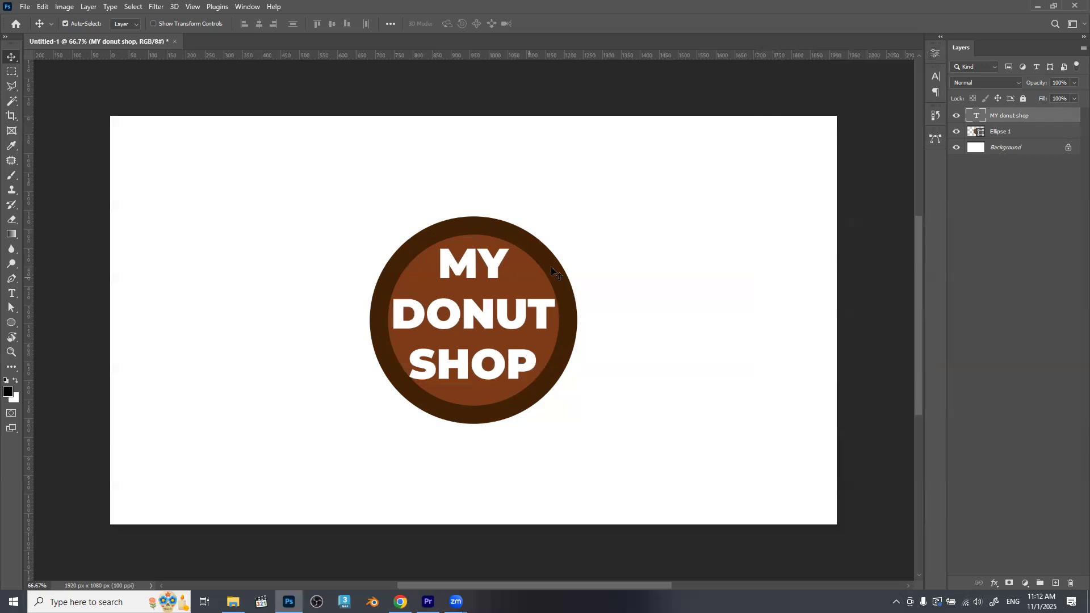
Set the circle's stroke width to 40 px.
left_click(1005, 131)
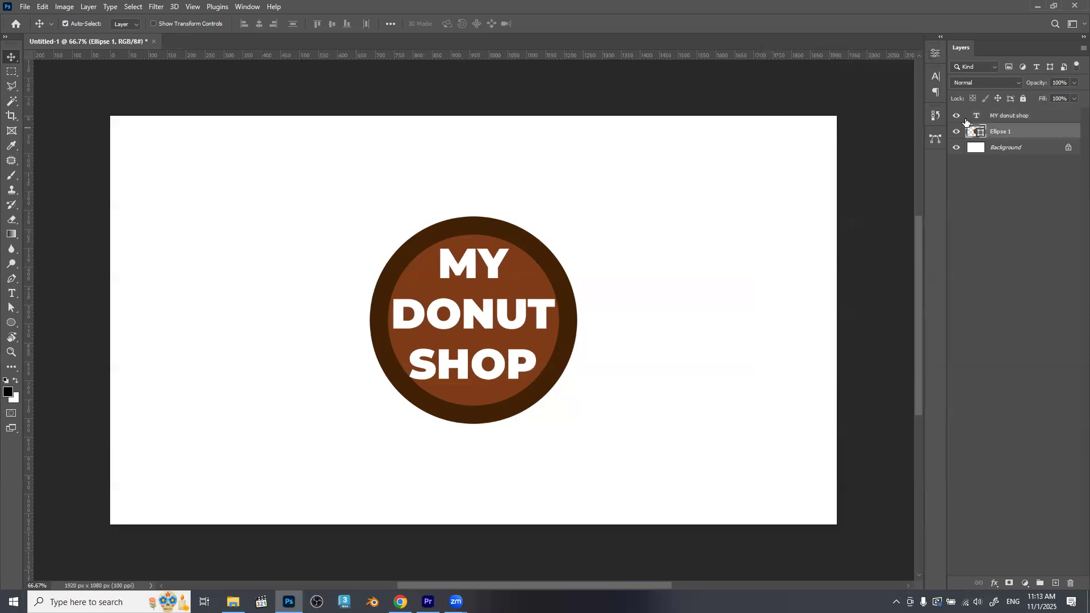
left_click(936, 53)
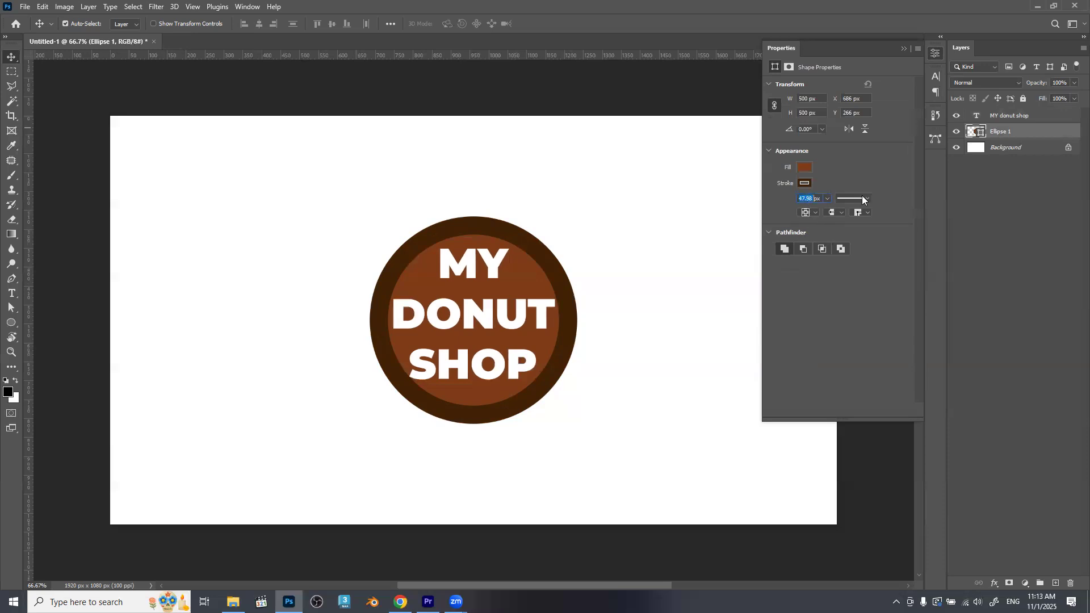
type("40")
key("Return")
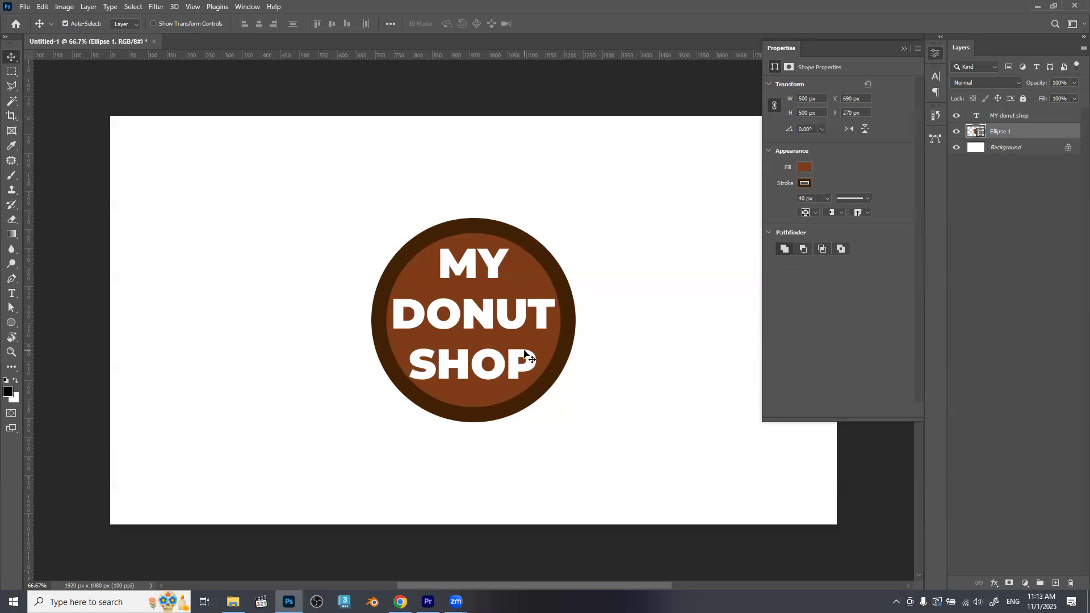
Save the logo as a Photoshop file named "ending" in the Classes > Zaff > Video Editing 210 folder on drive D.
key("ctrl+s")
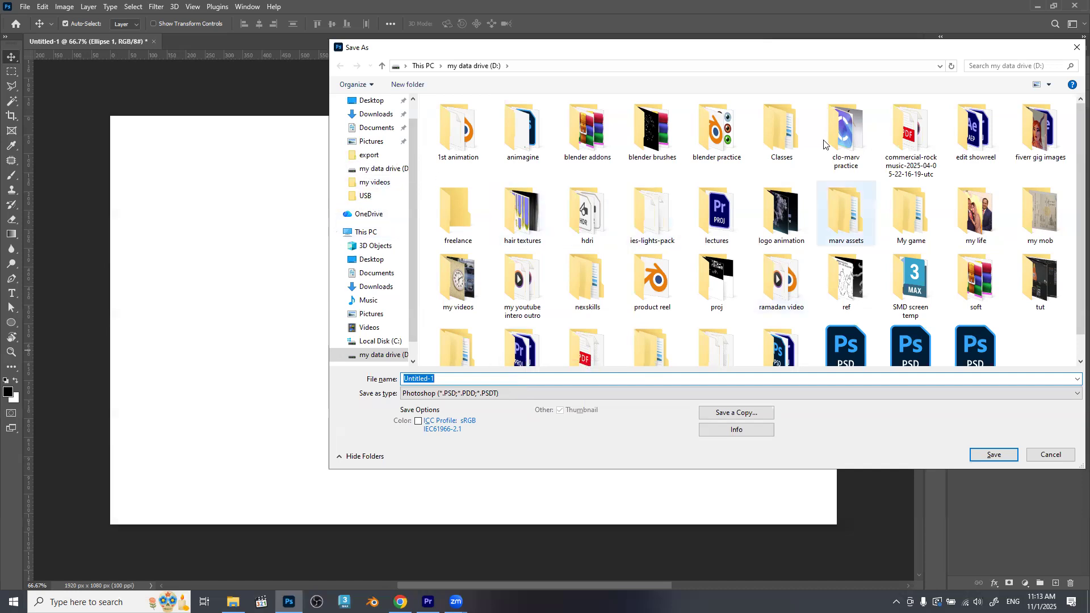
double_click(782, 132)
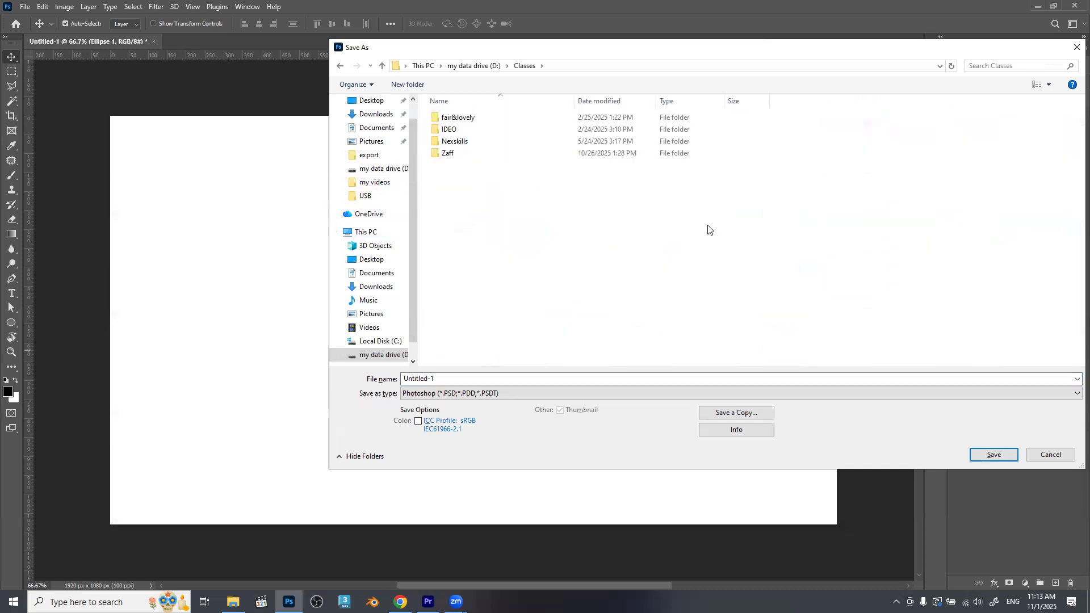
double_click(483, 156)
double_click(490, 130)
left_click(496, 381)
type("ending")
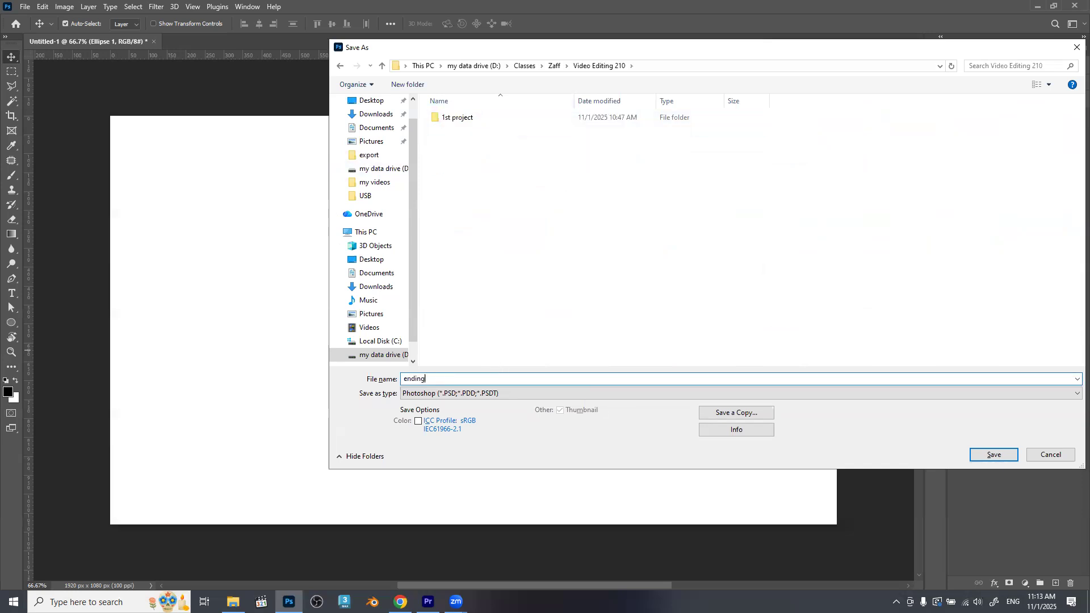
key("Return")
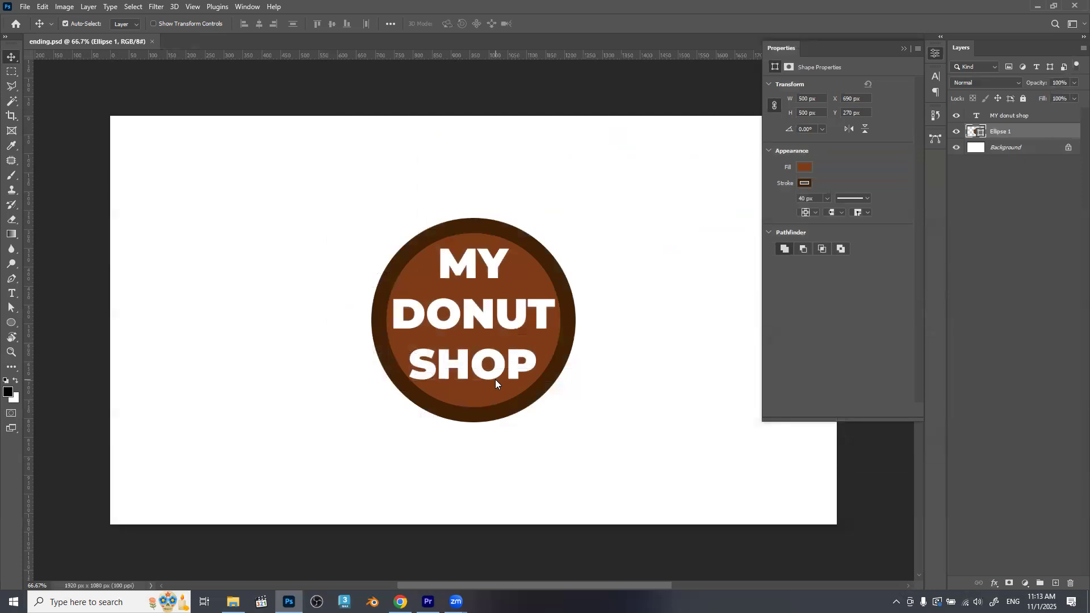
Switch to Premiere Pro, delete the "Zaff Editing class" title clip on V3, and select the closing "bite a donut" clip on V2.
left_click(428, 602)
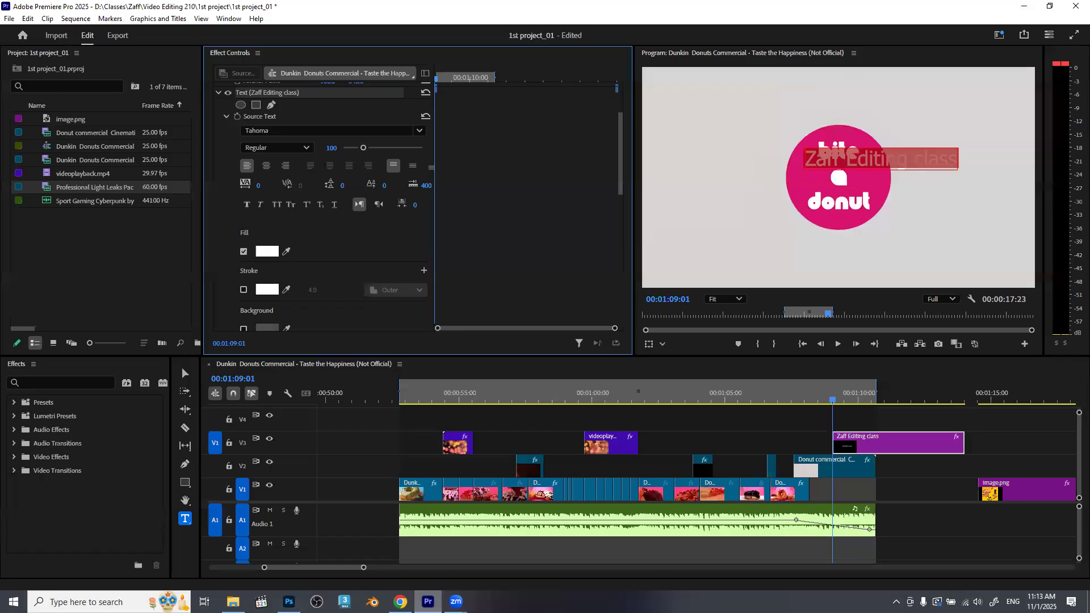
left_click(877, 445)
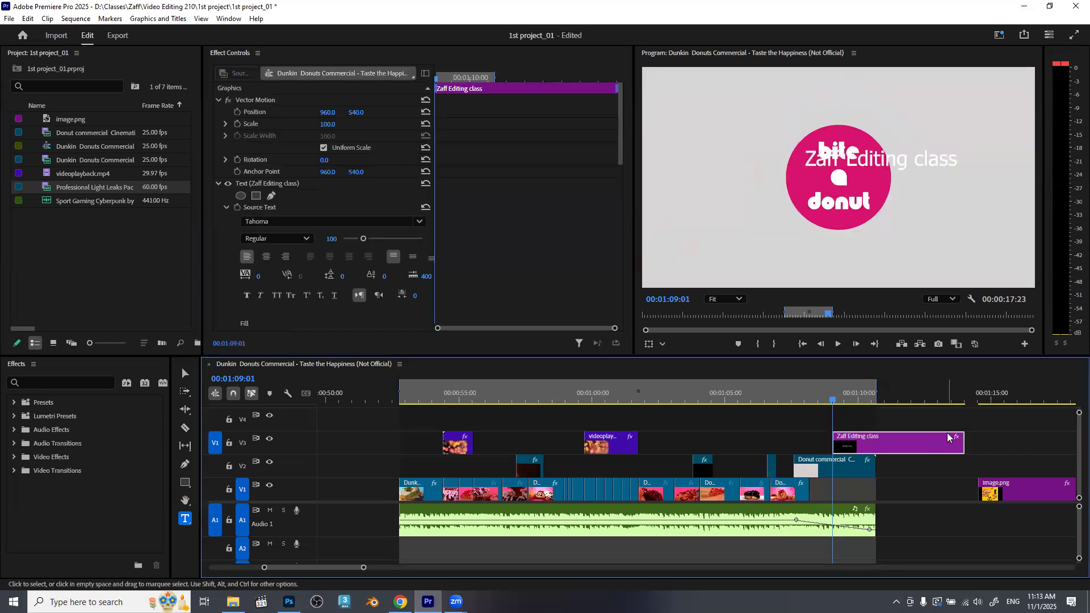
key("Delete")
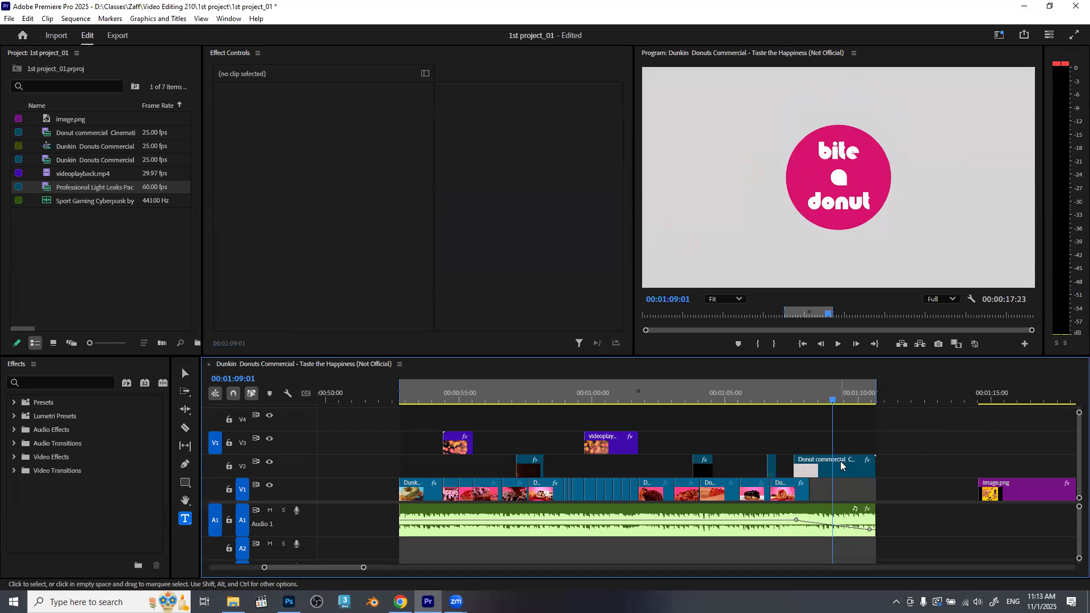
left_click(841, 466)
left_click_drag(834, 404, 801, 404)
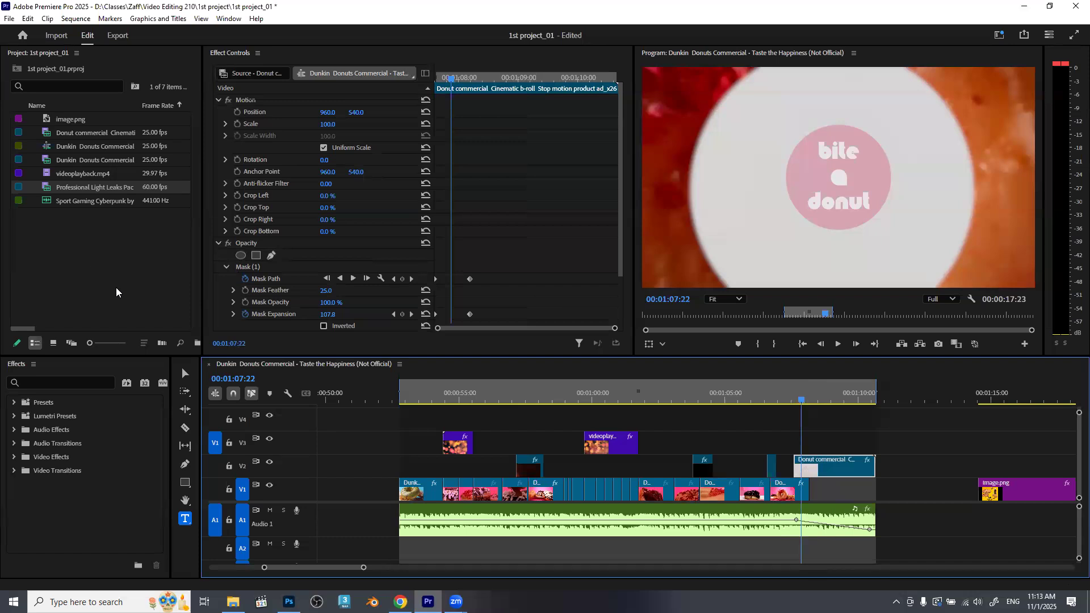
Import ending.psd from D: > Classes > Zaff > Video Editing 210 into the project with all layers merged.
double_click(133, 293)
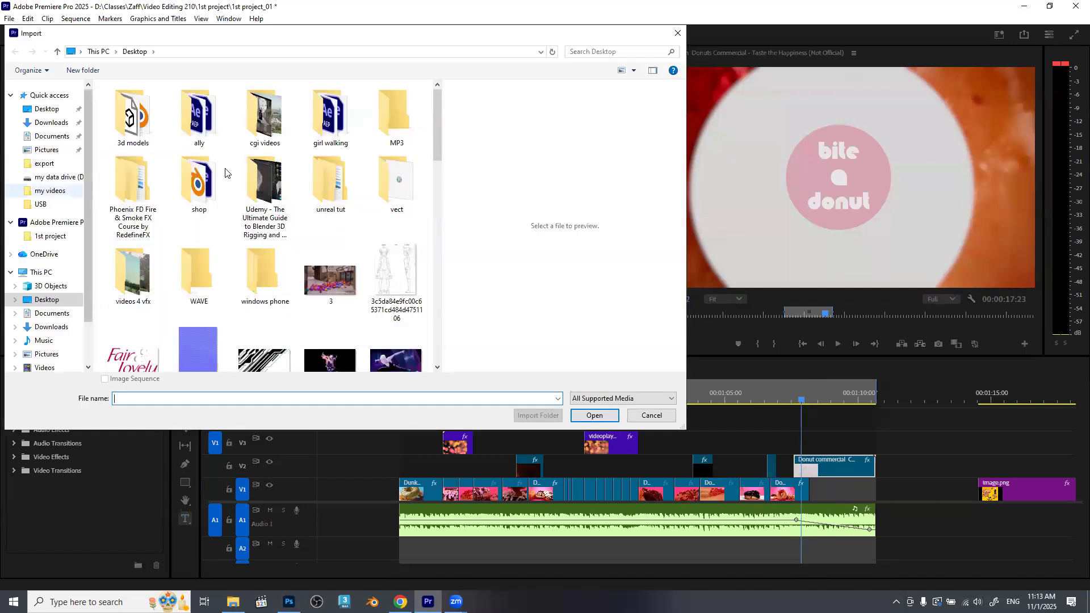
left_click(398, 162)
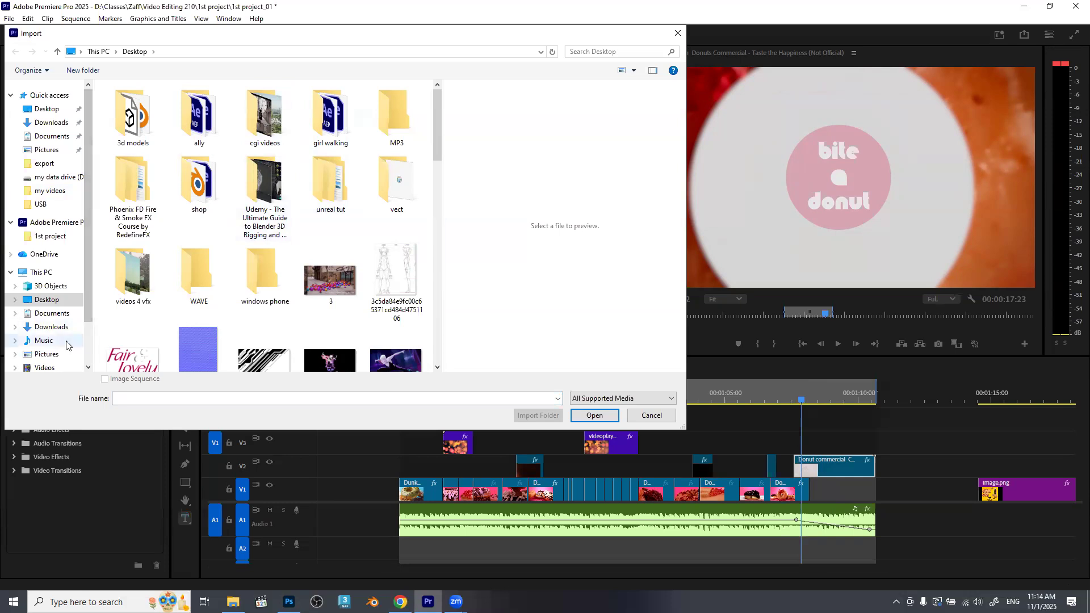
left_click(41, 272)
double_click(271, 260)
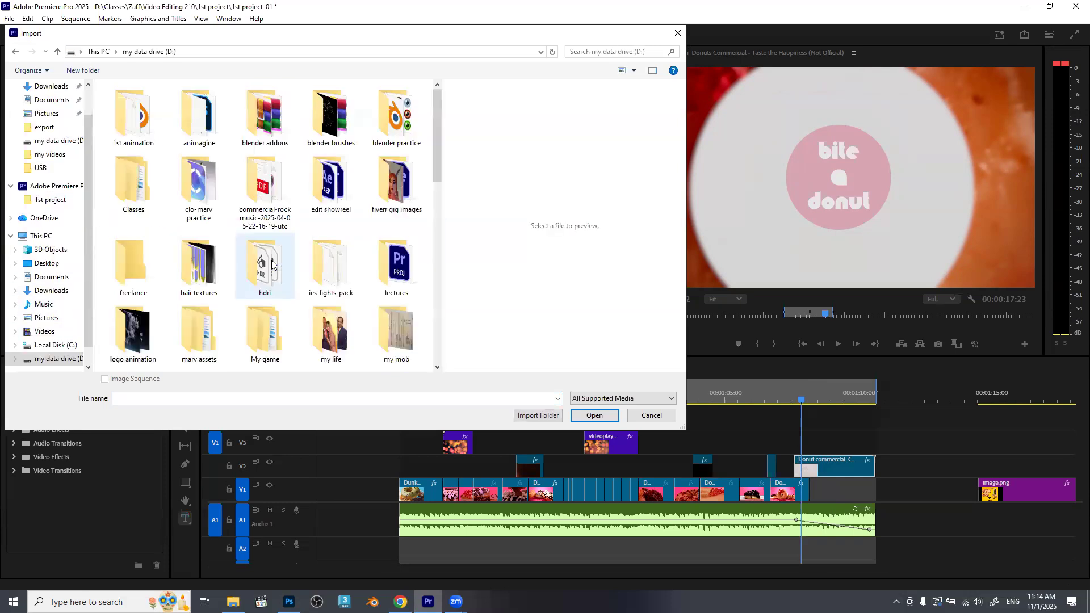
double_click(146, 196)
left_click(151, 140)
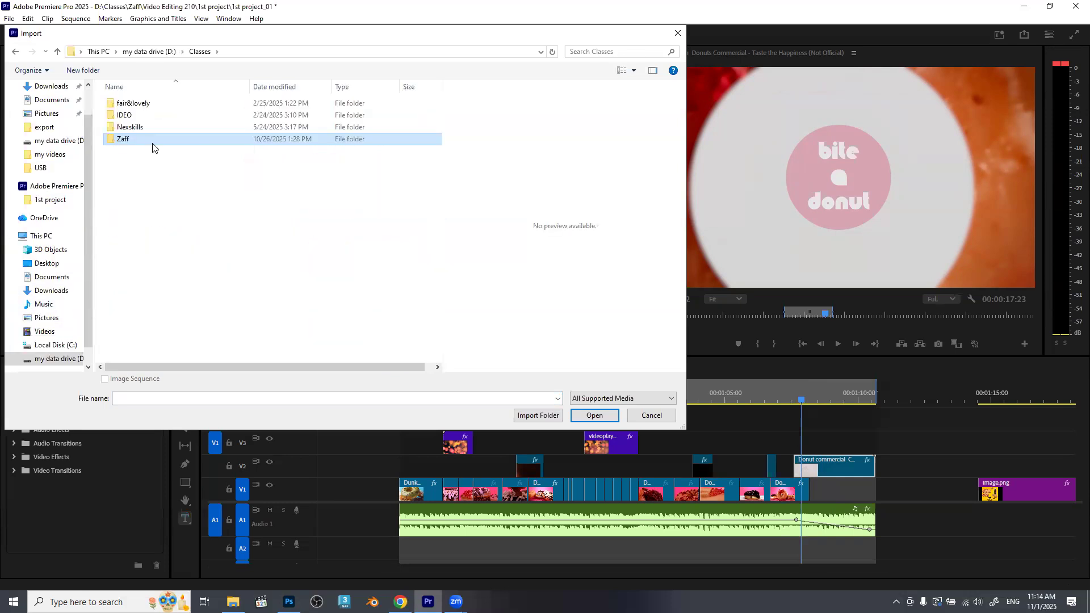
double_click(151, 139)
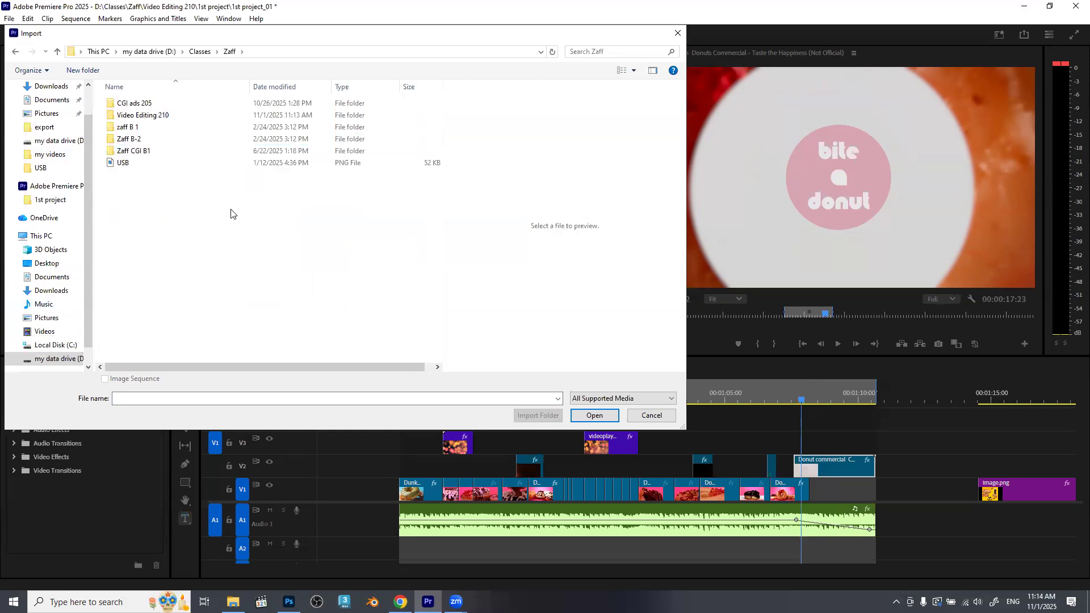
double_click(155, 115)
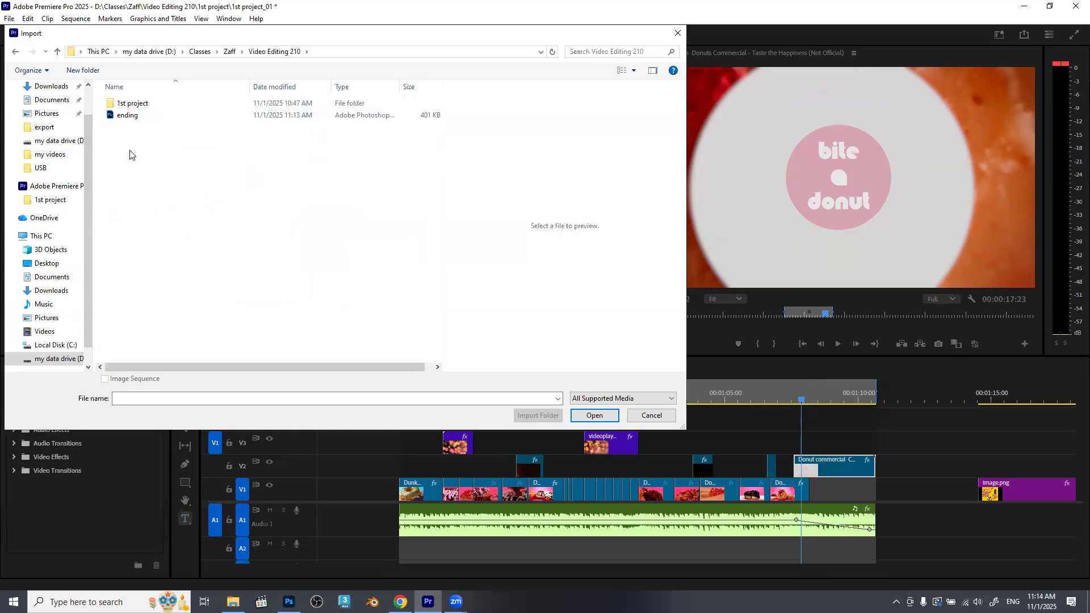
left_click(130, 117)
left_click(602, 419)
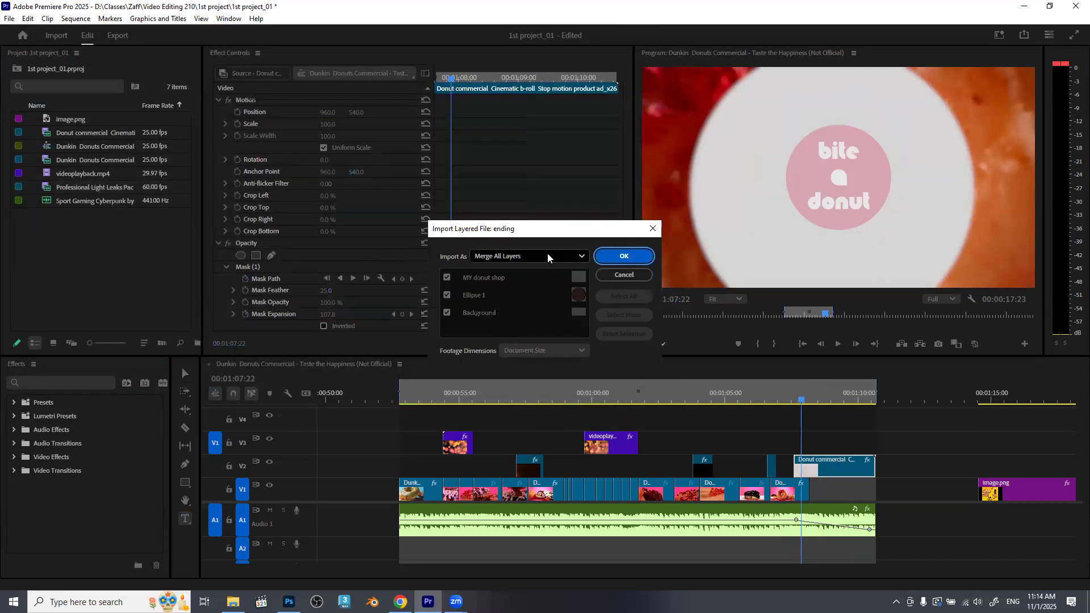
left_click(635, 259)
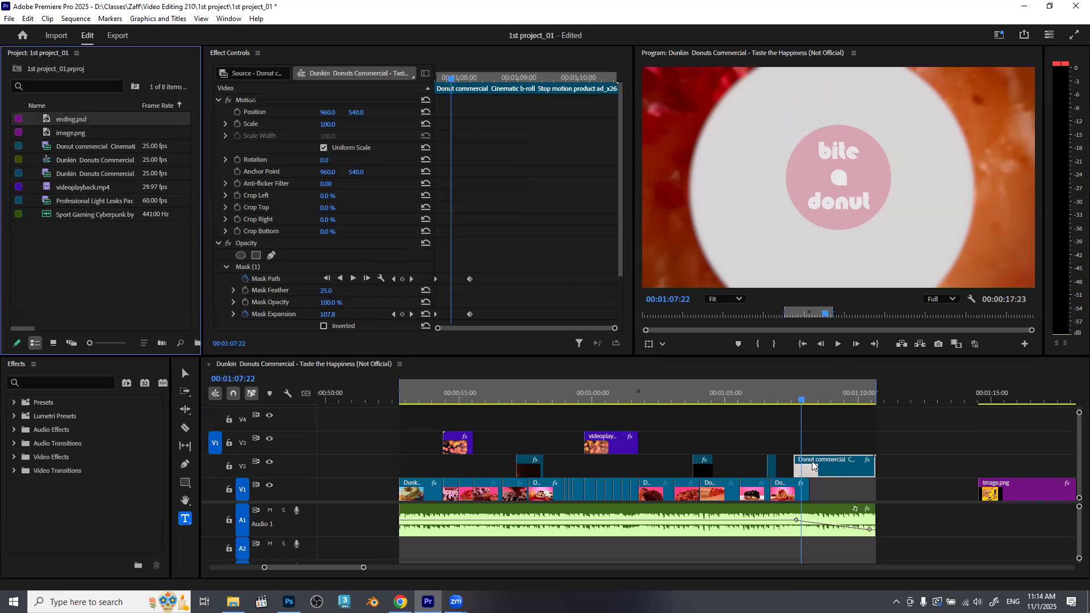
Replace the closing "bite a donut" clip on V2 with ending.psd from the bin and scrub over the result.
left_click(818, 400)
left_click_drag(819, 402, 825, 406)
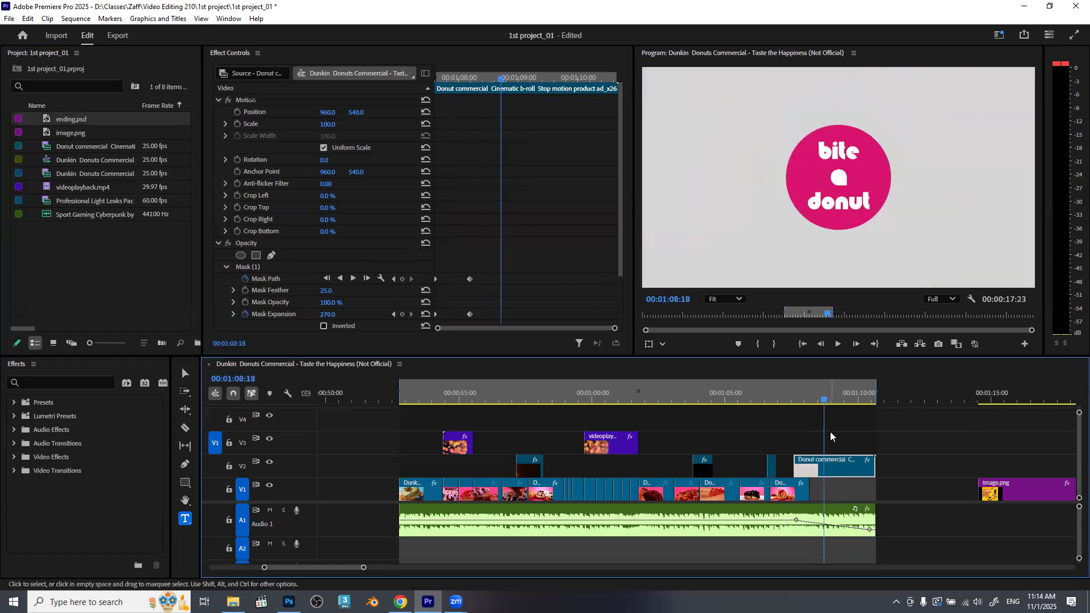
right_click(834, 468)
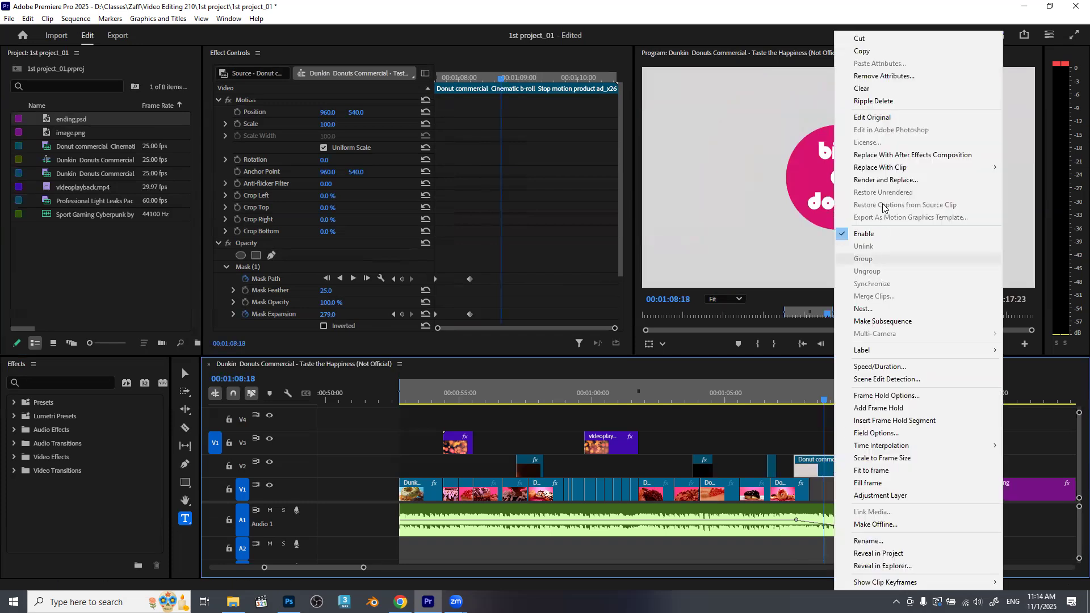
mouse_move(880, 168)
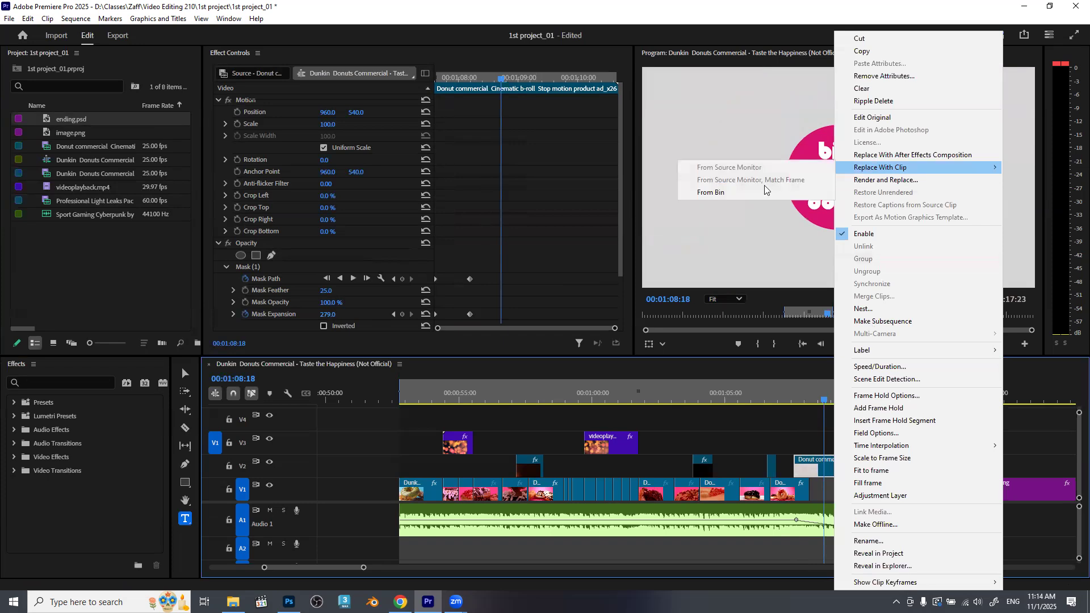
left_click(713, 194)
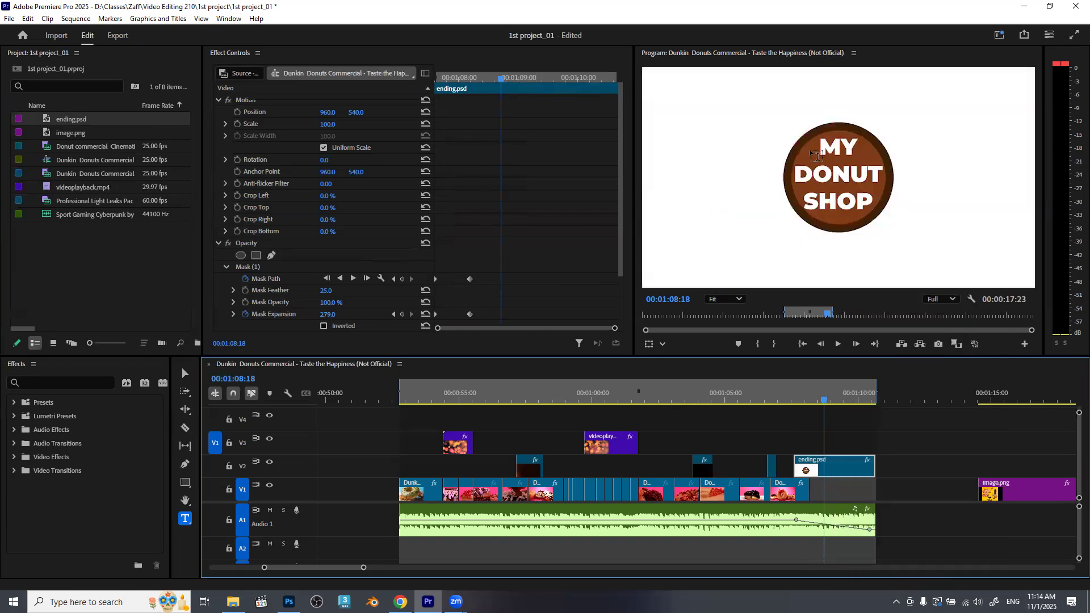
mouse_move(823, 403)
left_mouse_down()
mouse_move(789, 412)
mouse_move(854, 408)
mouse_move(785, 429)
mouse_move(819, 421)
left_mouse_up()
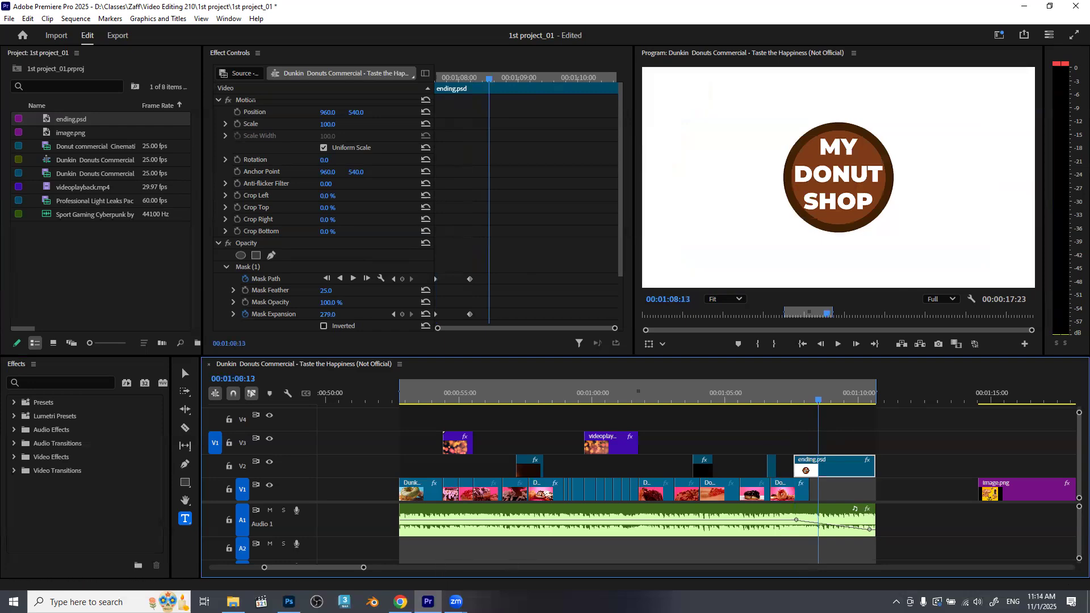
Switch to Photoshop, toggle the rulers off and back on, collapse the Properties panel, and return to Premiere Pro.
left_click(289, 601)
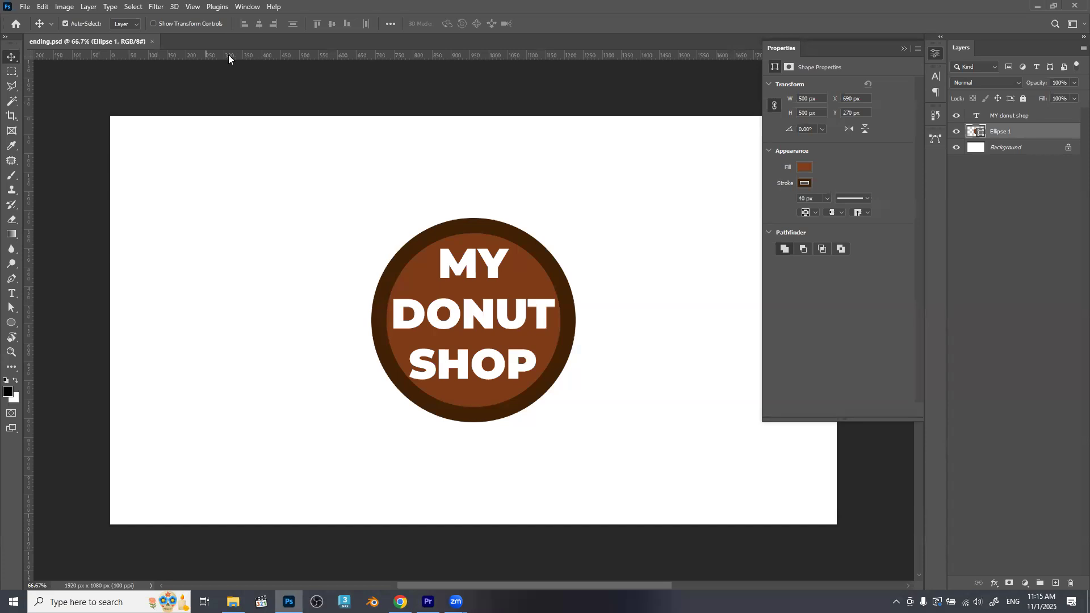
key("ctrl+r")
key("ctrl+r")
key("ctrl+r")
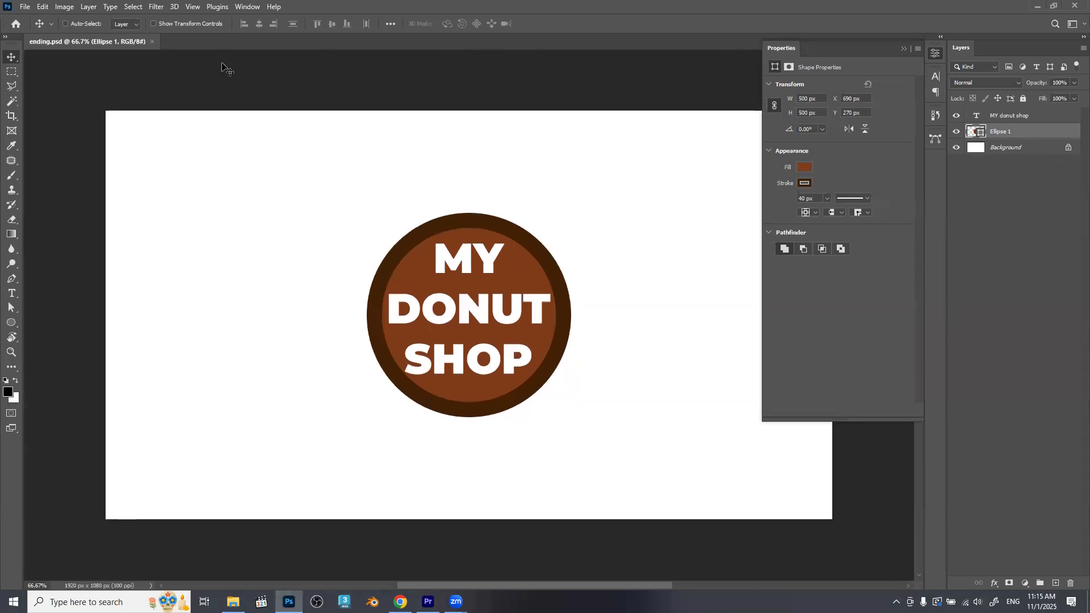
key("ctrl+r")
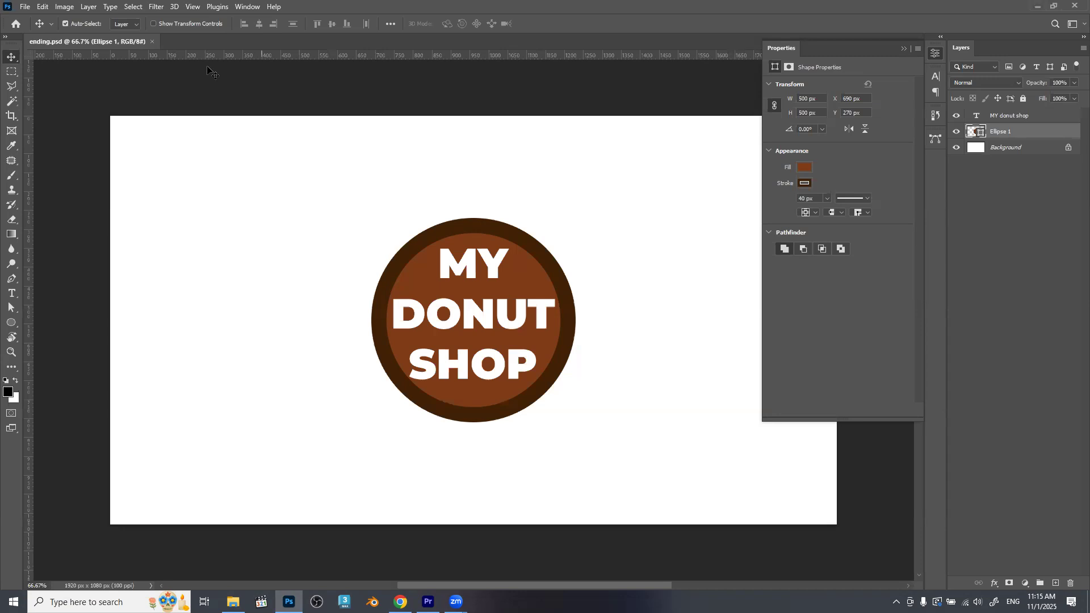
left_click(903, 49)
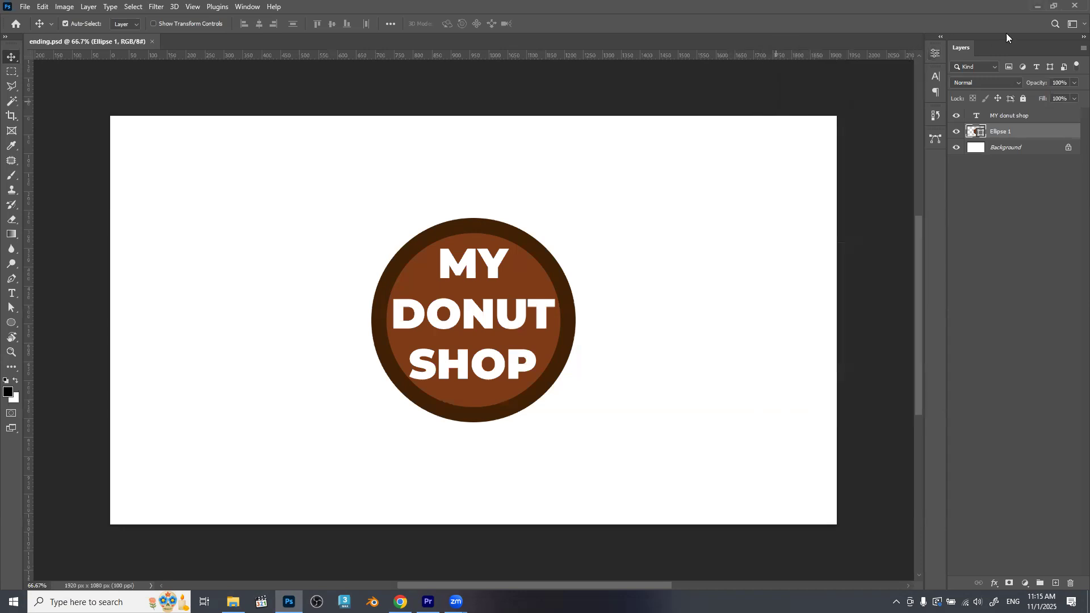
key("ctrl+alt")
left_click(1039, 5)
Move the playhead back to 00:00:53:12 over the opening donut clip and deselect all timeline clips.
left_click_drag(817, 404, 455, 428)
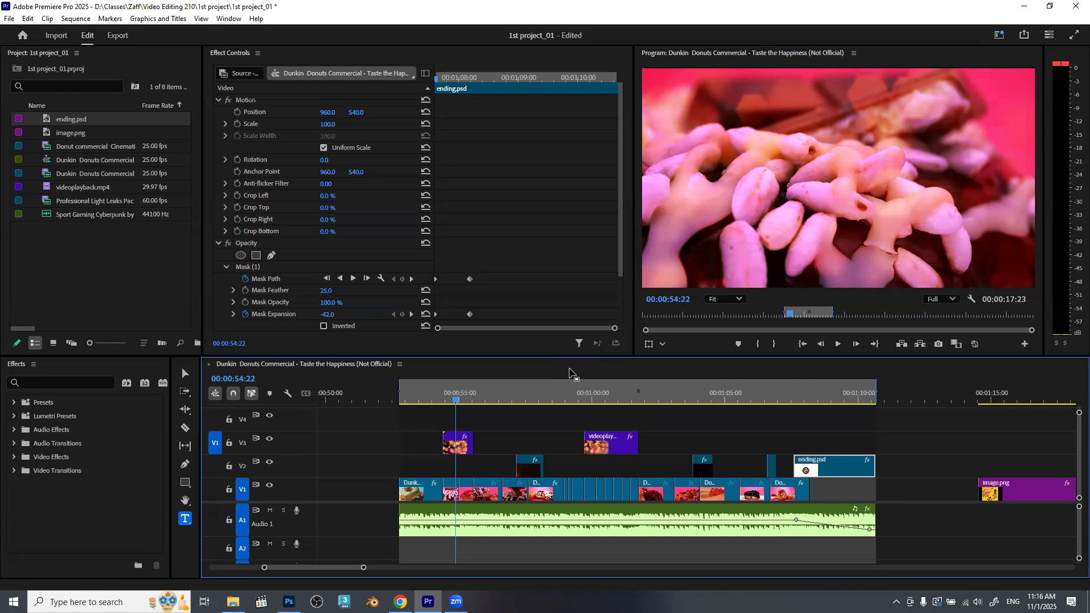
left_click(419, 401)
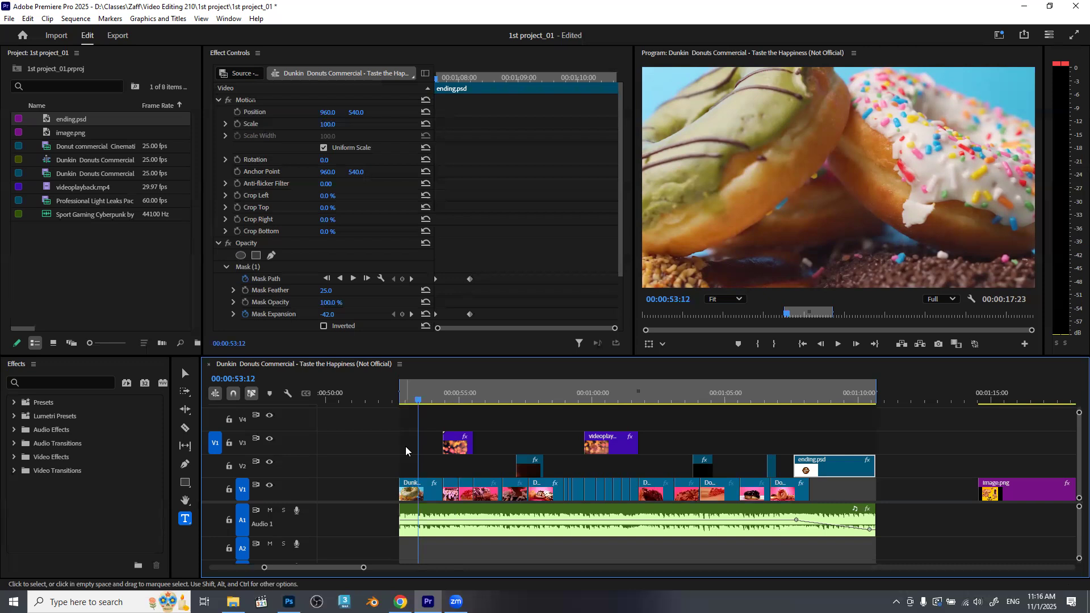
left_click(526, 439)
left_click(436, 423)
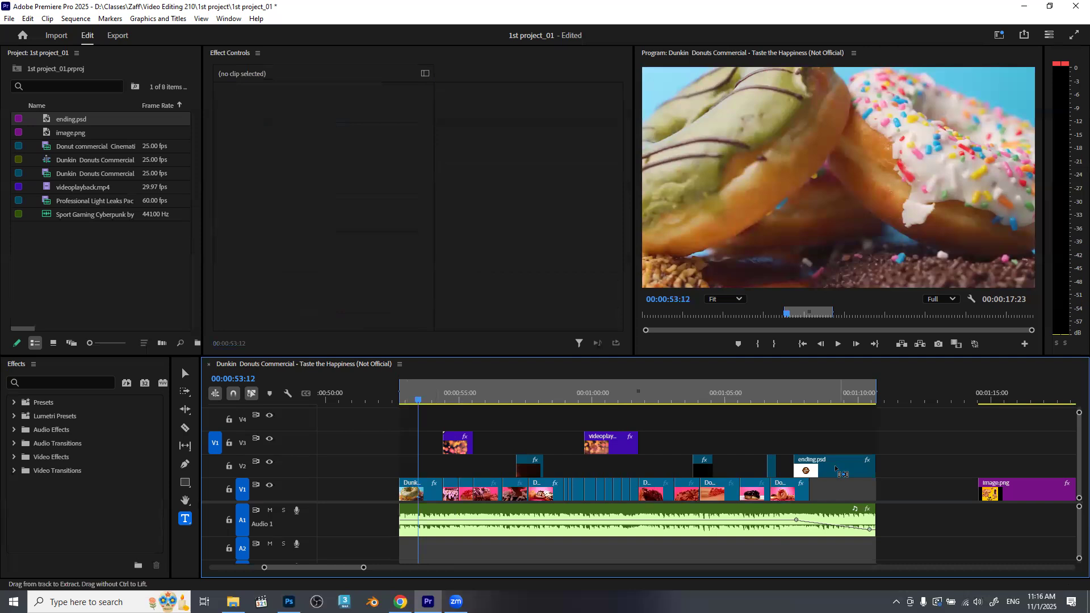
Look through the Export and Edit workspaces and open the export settings for the donut commercial sequence.
key("ctrl+m")
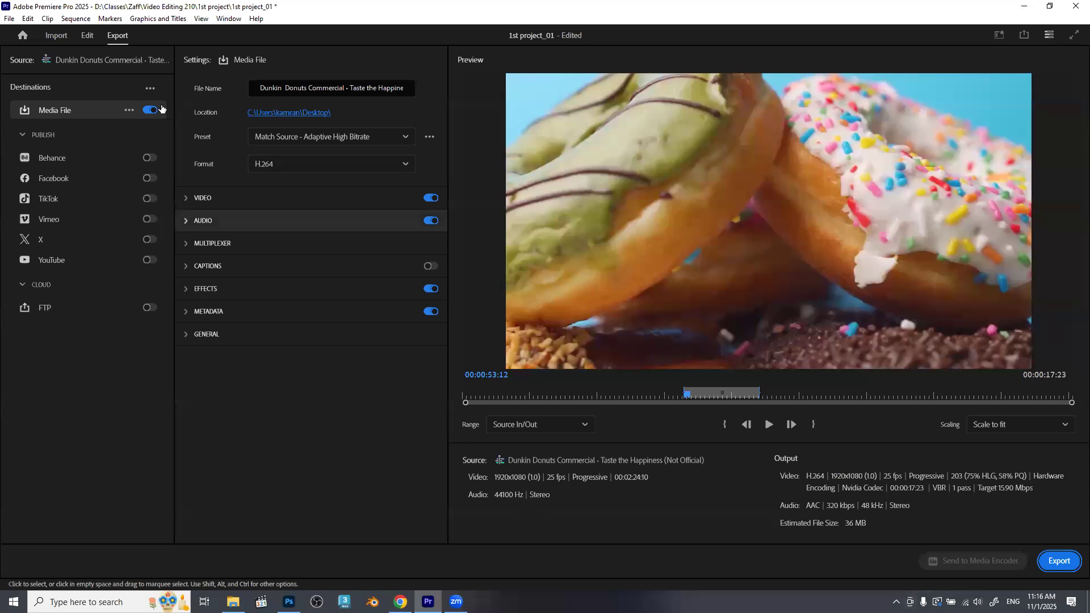
left_click(54, 35)
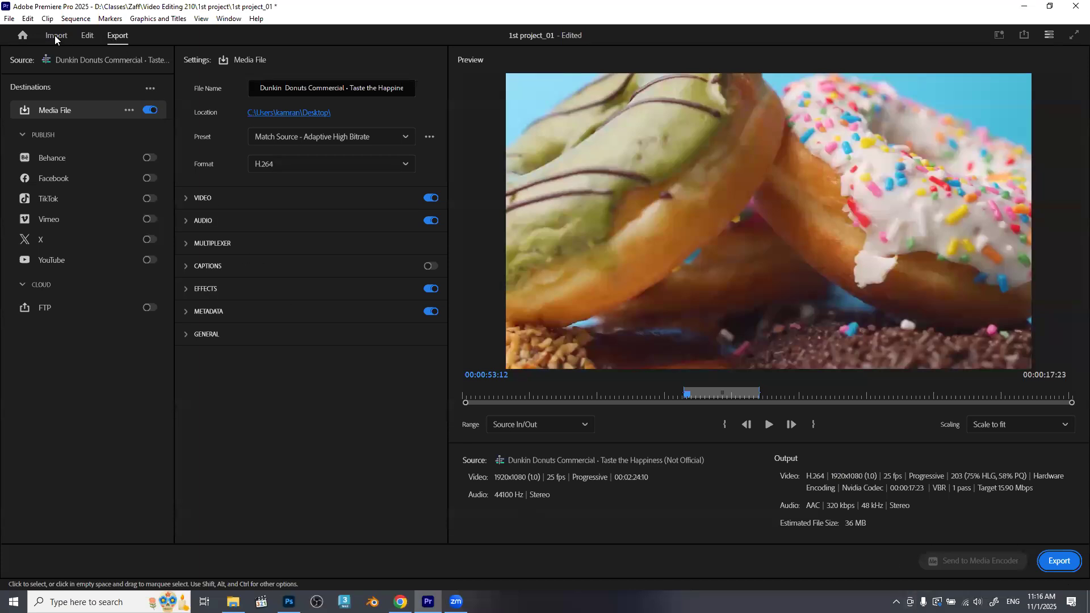
left_click(81, 37)
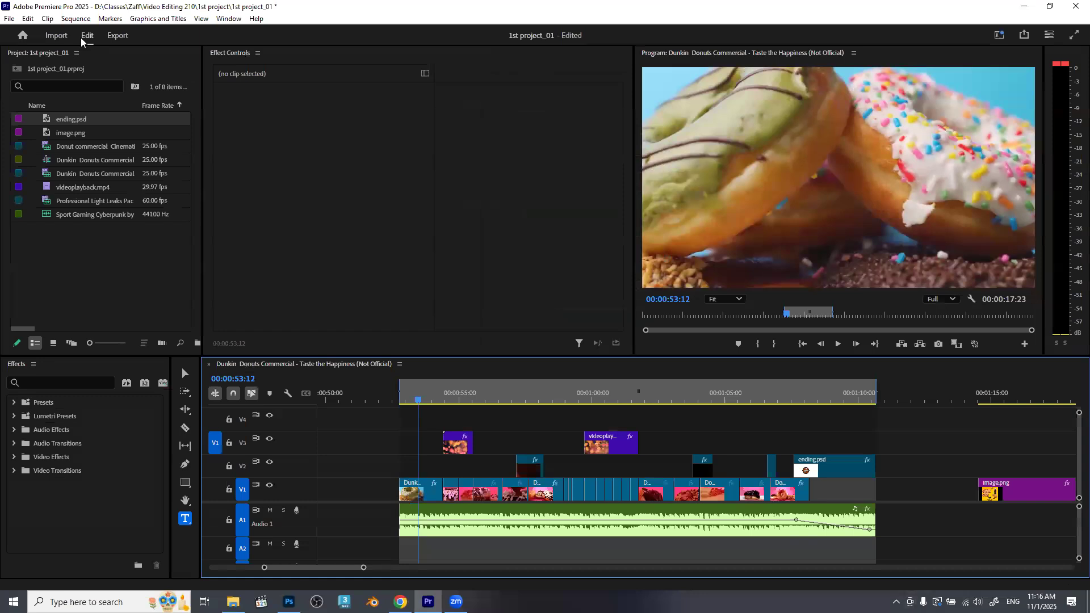
left_click(111, 41)
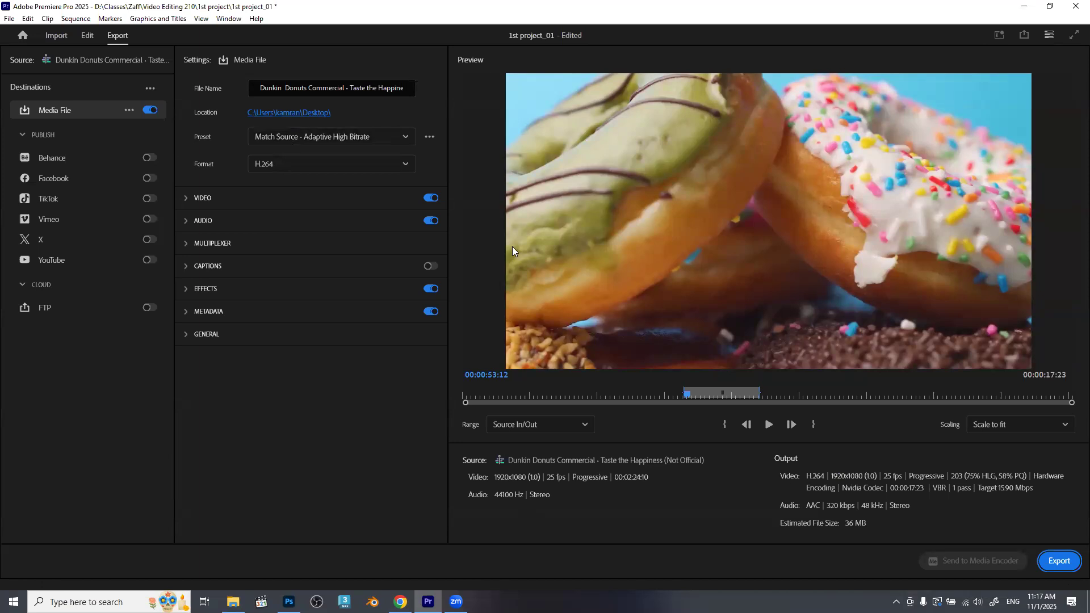
Try the Adaptive Medium Bitrate preset, then choose Match Source - Adaptive High Bitrate with the H.264 format.
left_click(389, 137)
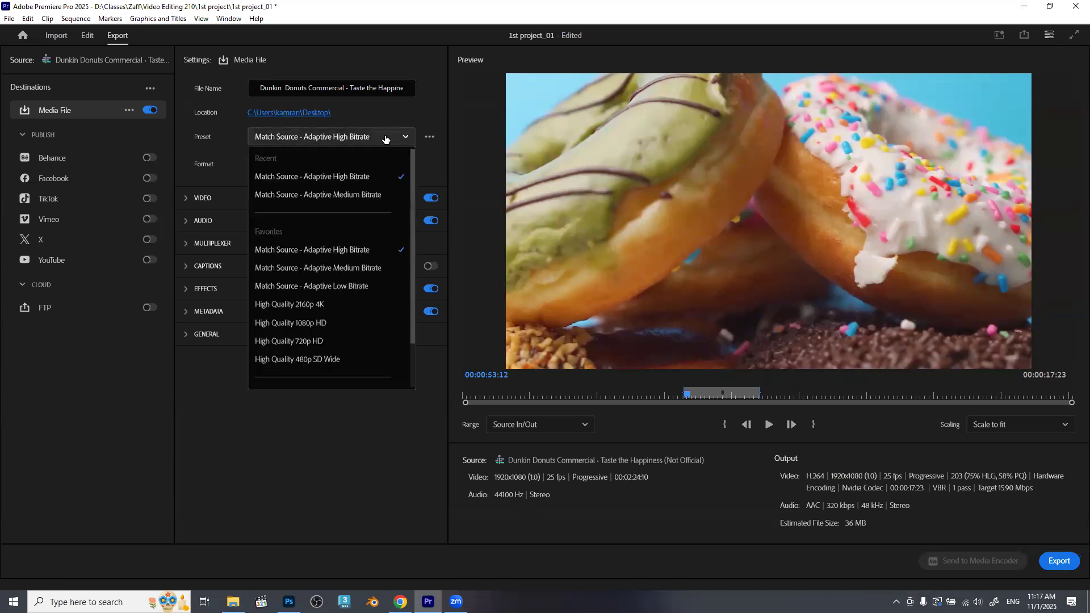
left_click(348, 195)
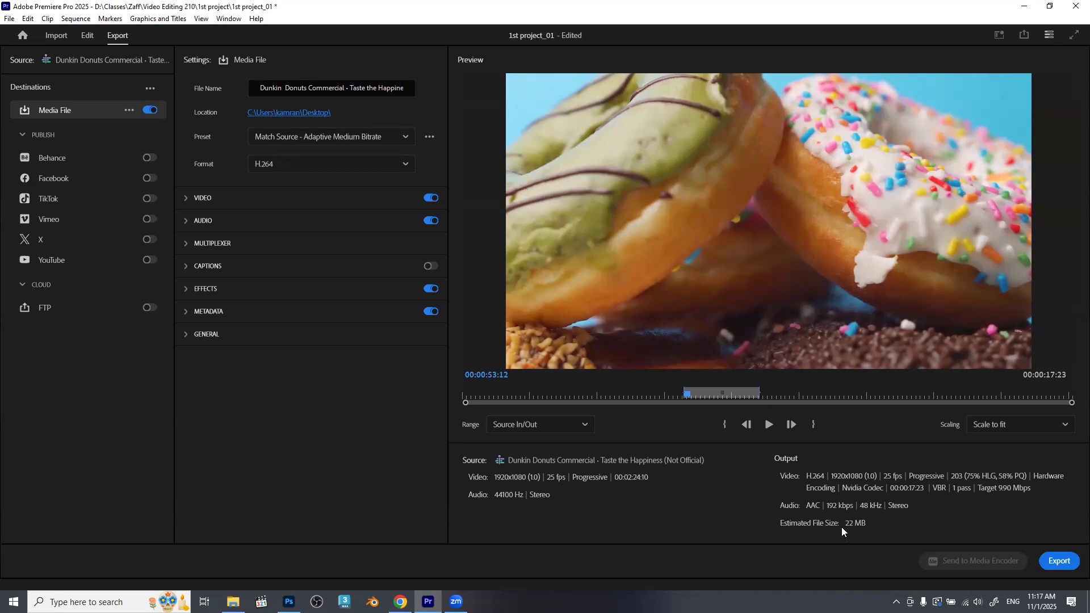
left_click(364, 137)
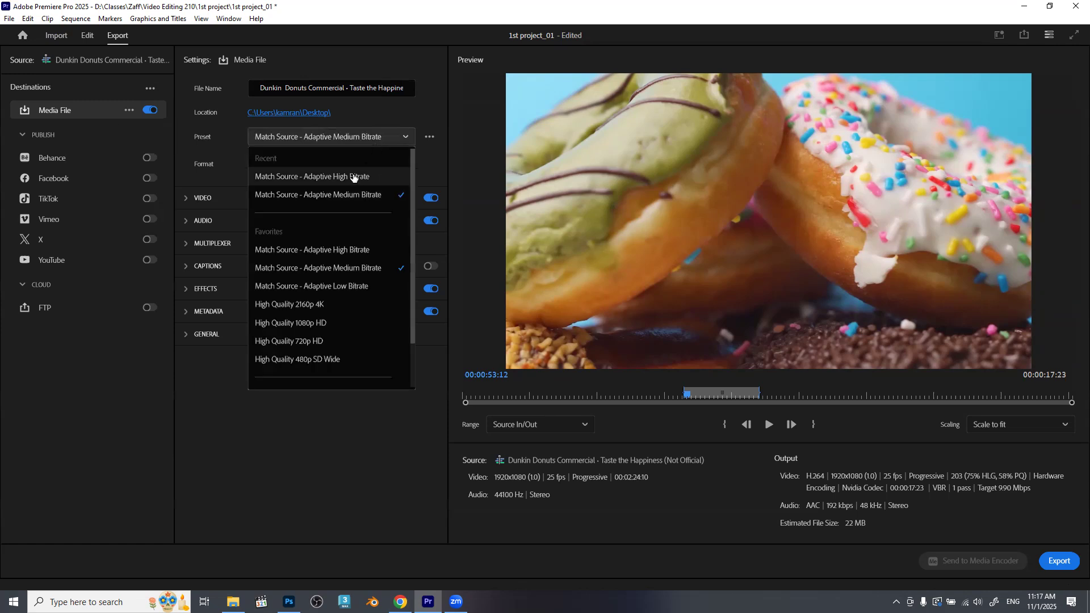
left_click(353, 176)
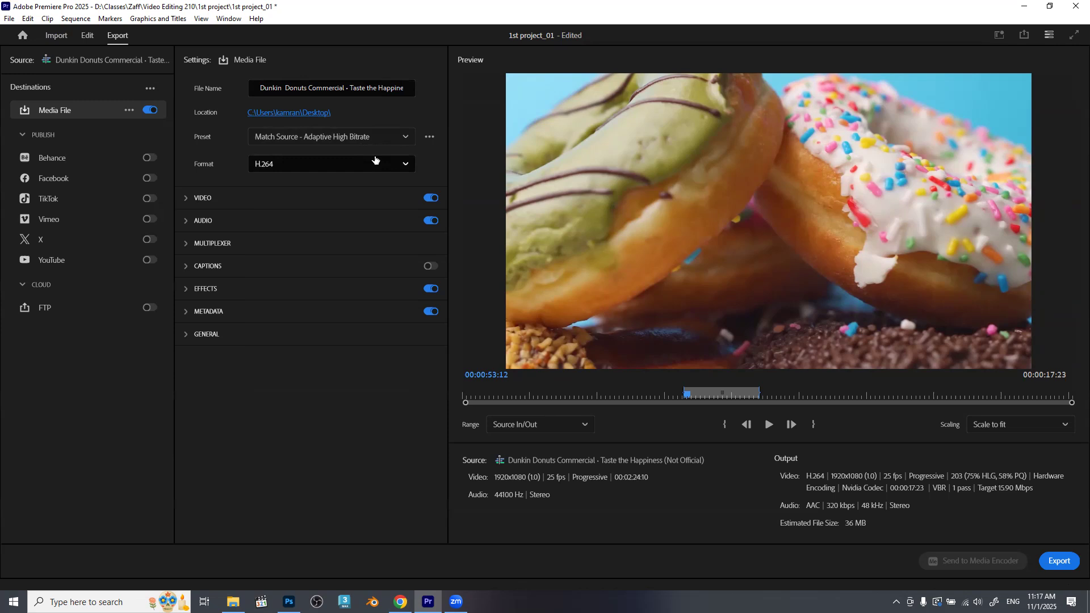
left_click(286, 169)
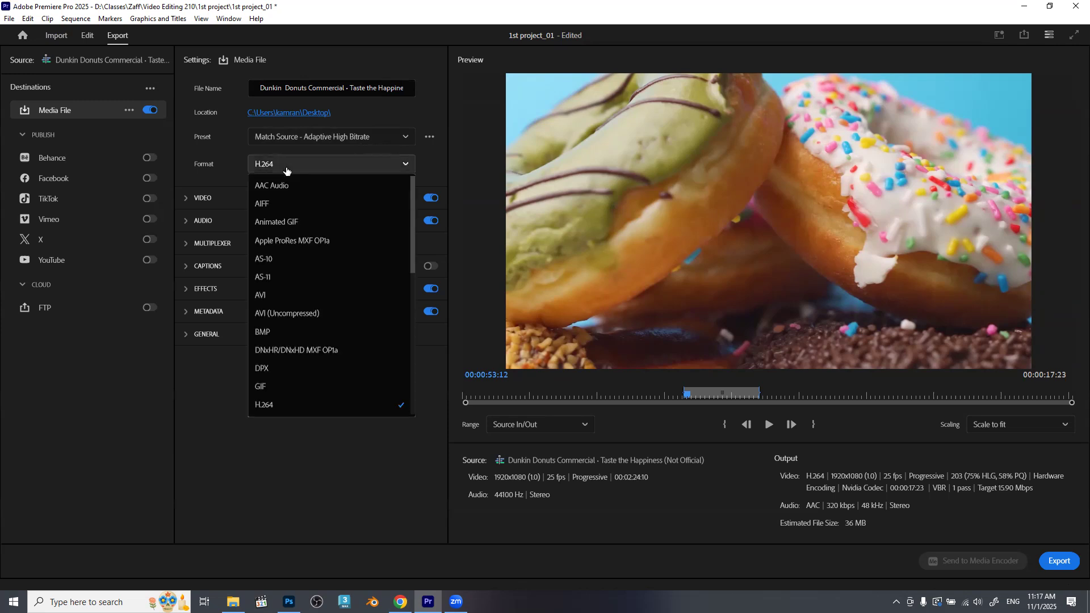
left_click(272, 406)
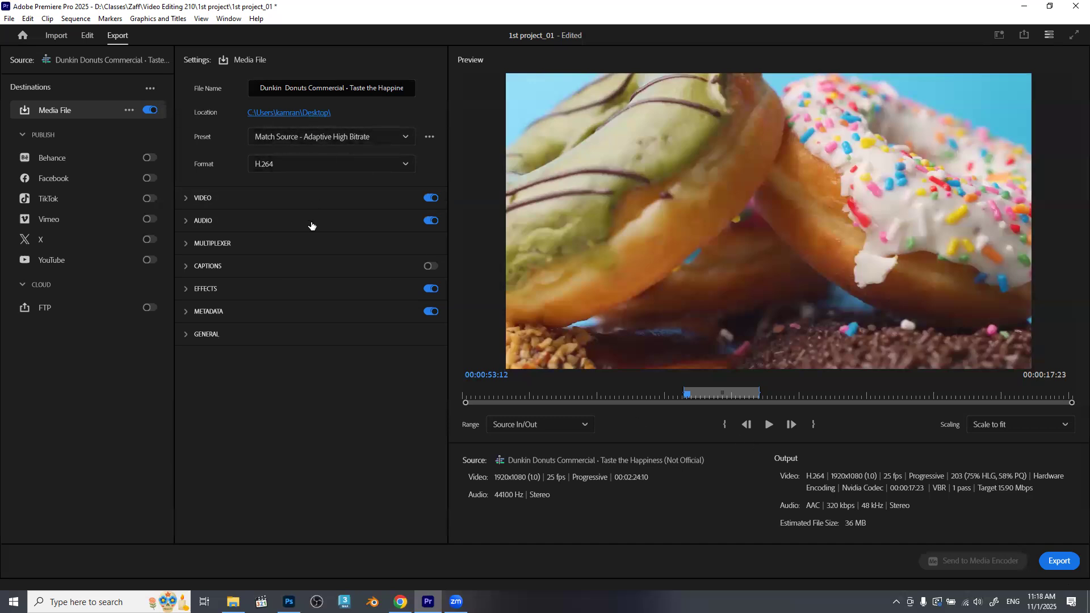
Name the export file "my donut commercial_01-11-25" and export the video.
left_click(269, 91)
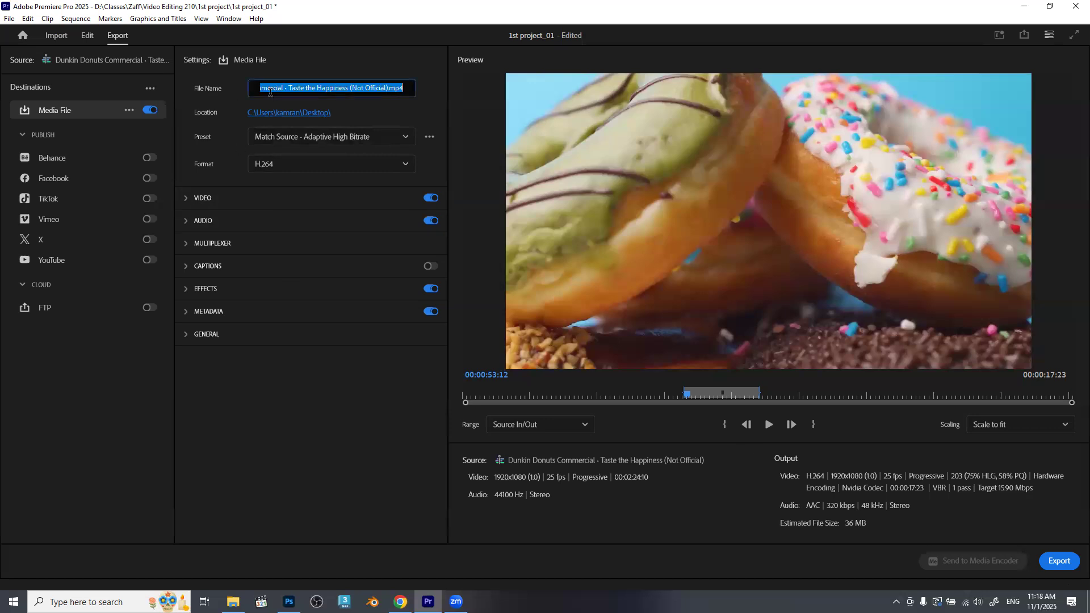
type("my ")
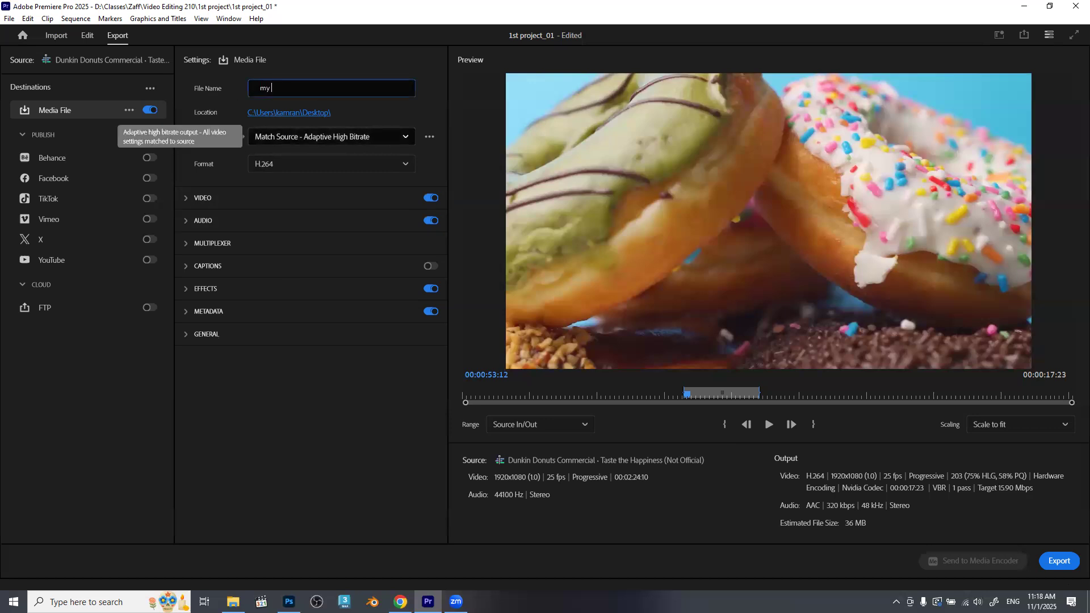
type("donut commercial")
type("_01-11-25")
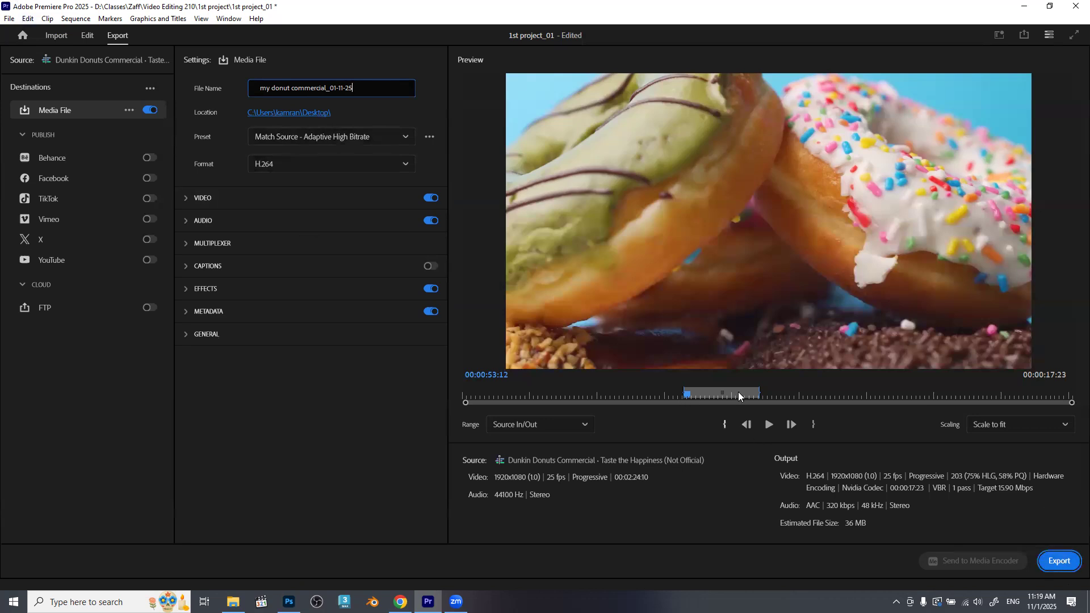
left_click(1060, 560)
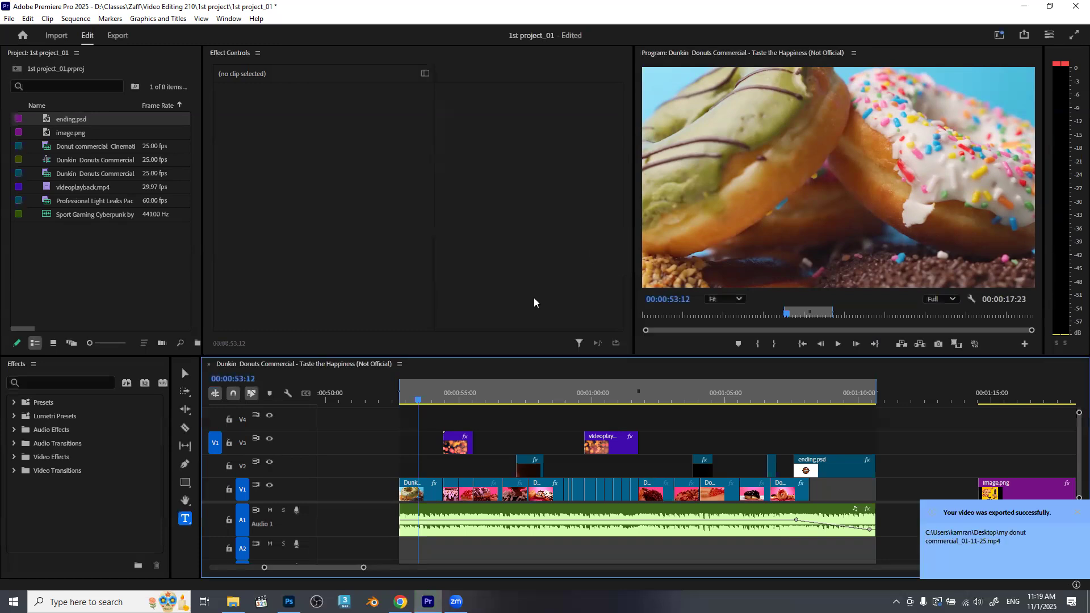
Minimize the open windows, play the exported donut commercial from the desktop in VLC, pause it, and close the player.
left_click(1023, 7)
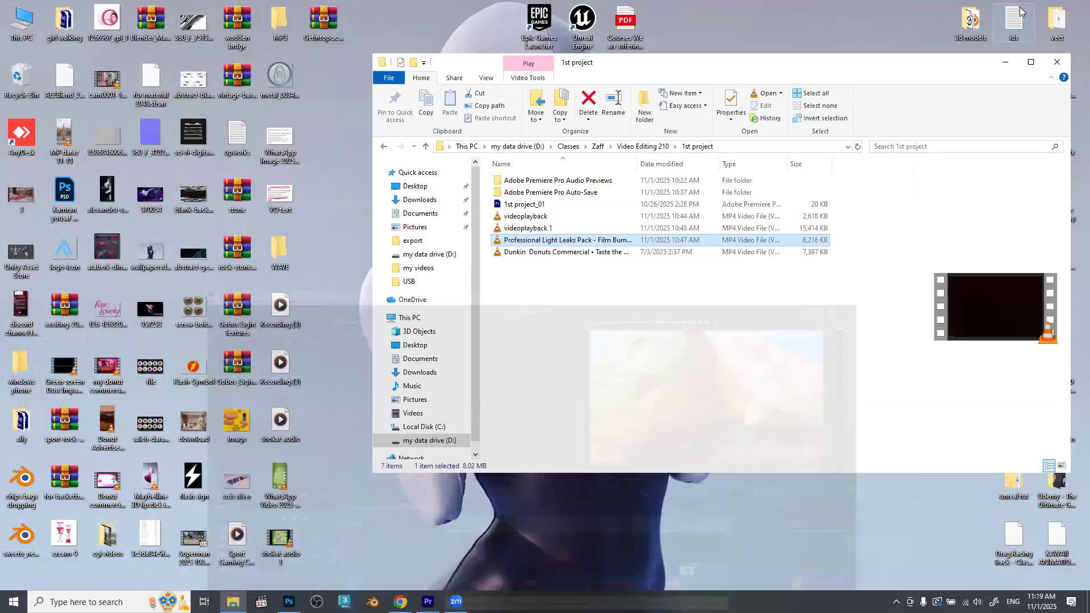
left_click(1006, 63)
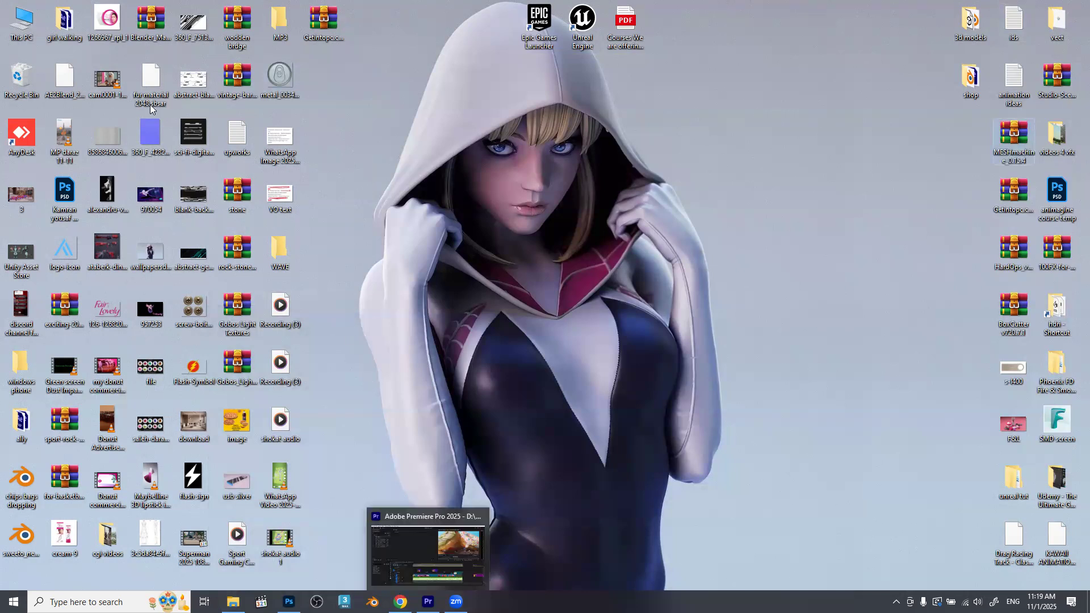
double_click(109, 368)
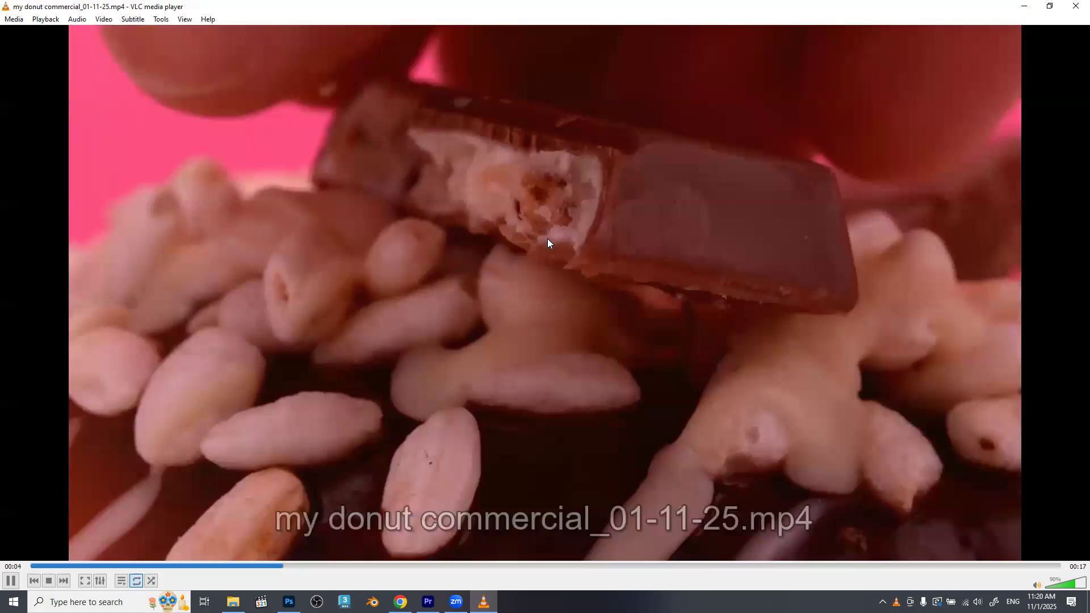
key("space")
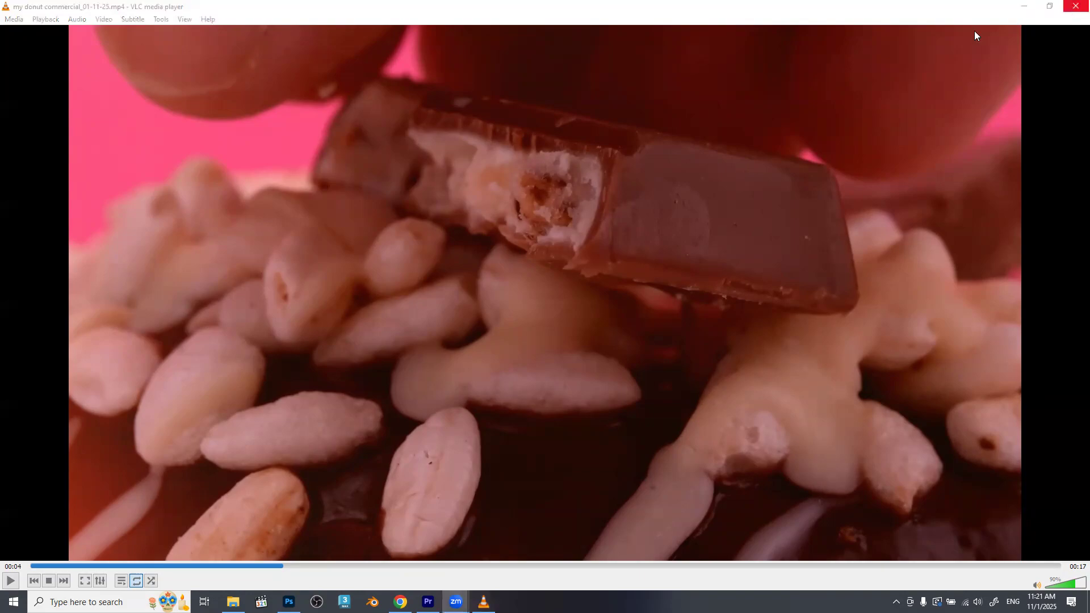
left_click(1076, 6)
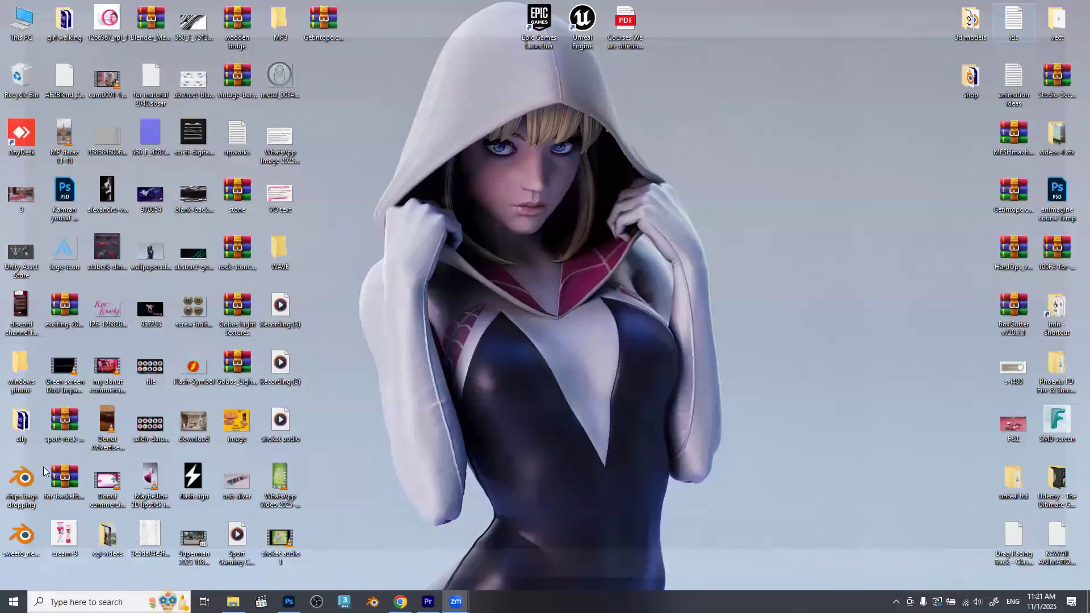
Switch back to Premiere Pro and select Cross Dissolve among the Dissolve video transitions in the effects library.
key("alt+Tab")
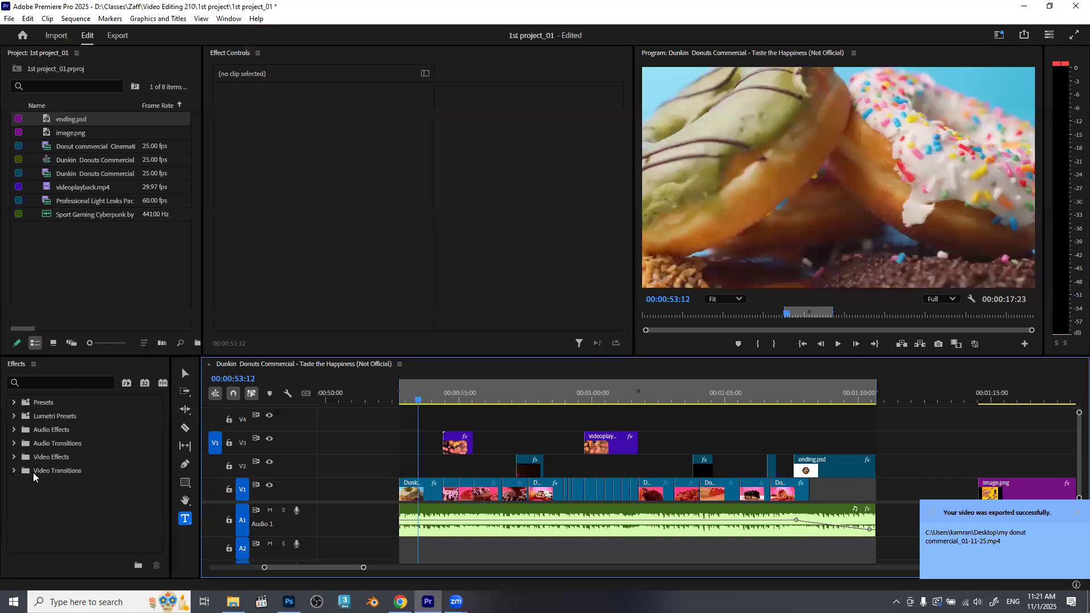
double_click(60, 476)
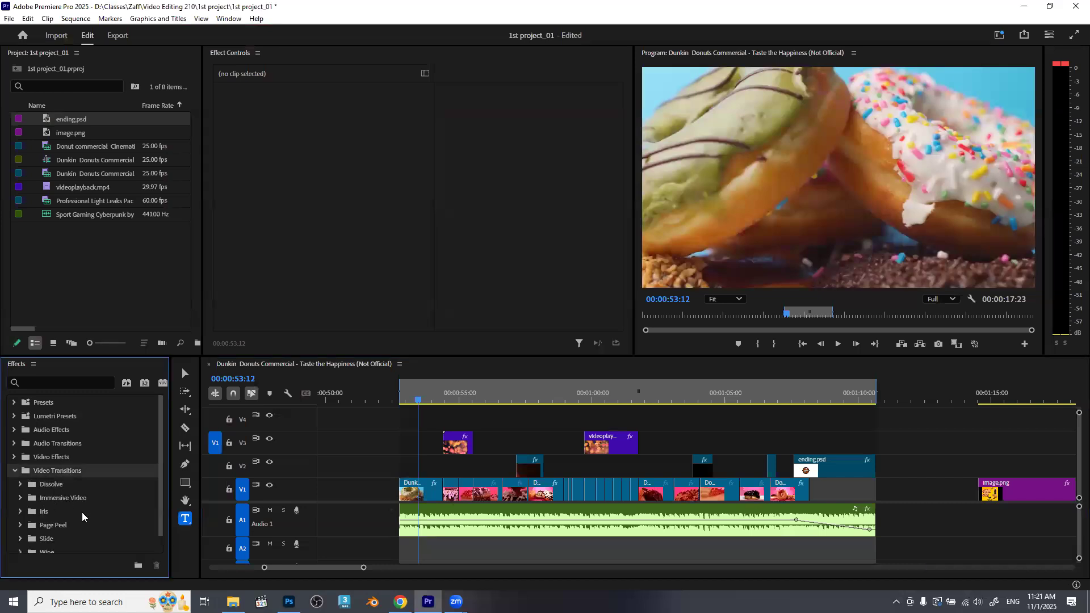
scroll(48, 474, "down", 1)
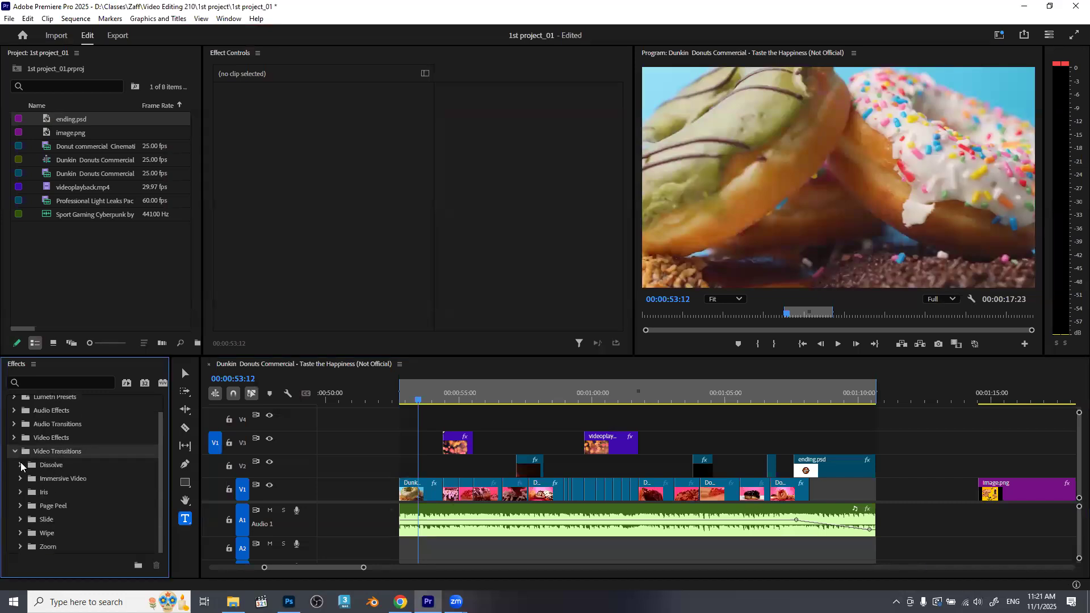
left_click(21, 465)
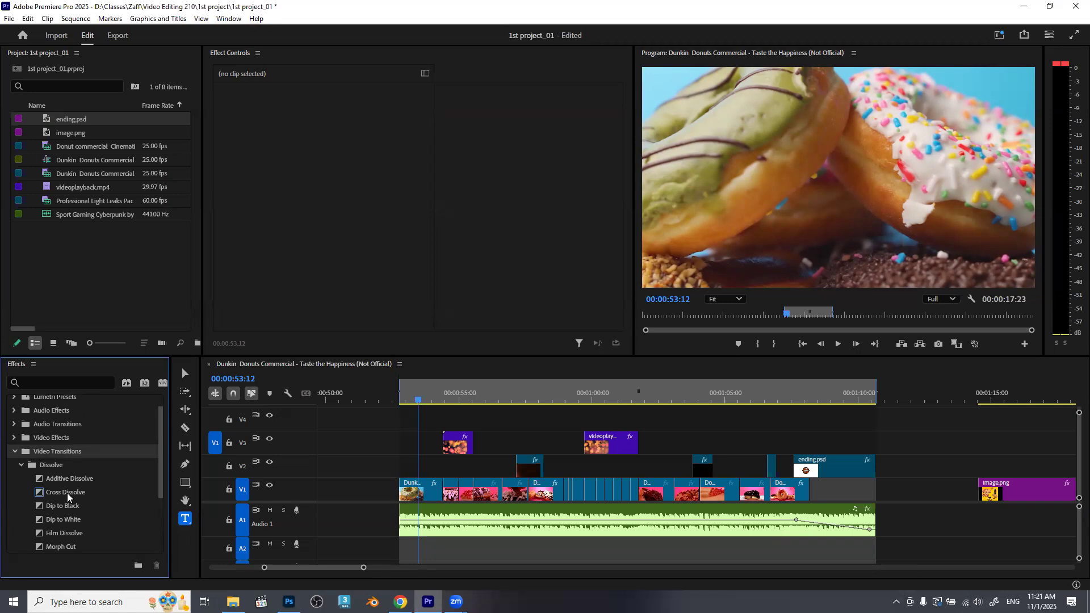
left_click(67, 496)
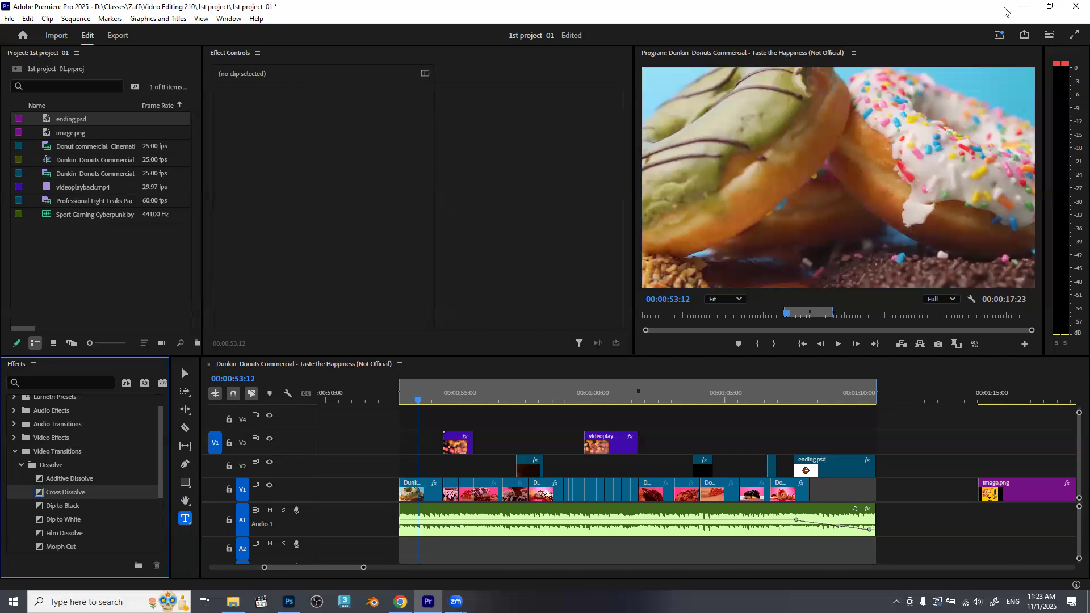
Play "WhatsApp Video 2025-10-24 at 3.07.13 AM.mp4" from the desktop in VLC, raise the volume to 120%, and close the player.
key("super+d")
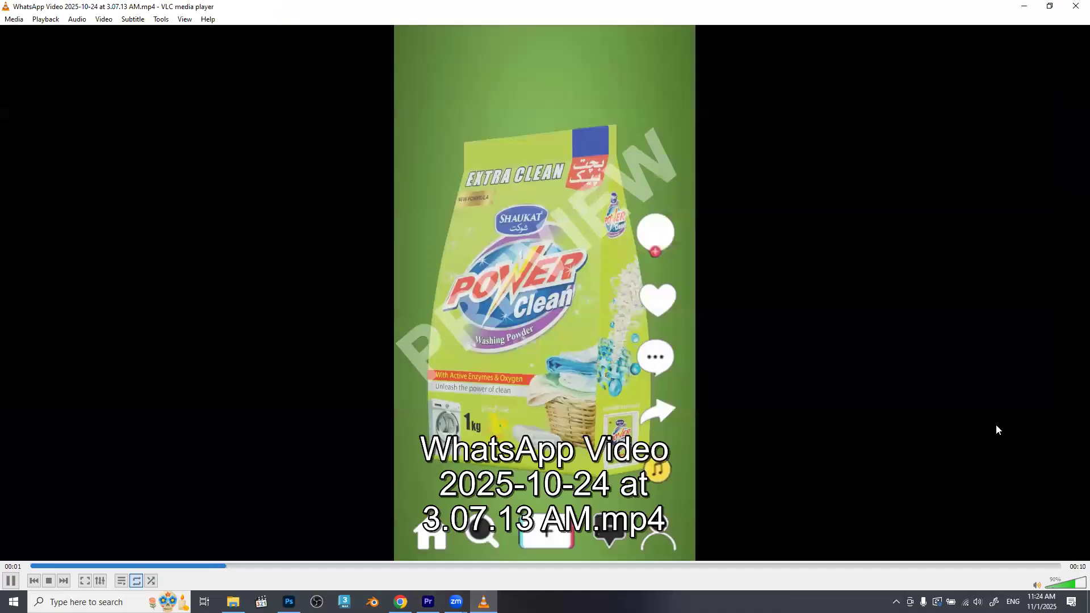
scroll(980, 426, "up", 2)
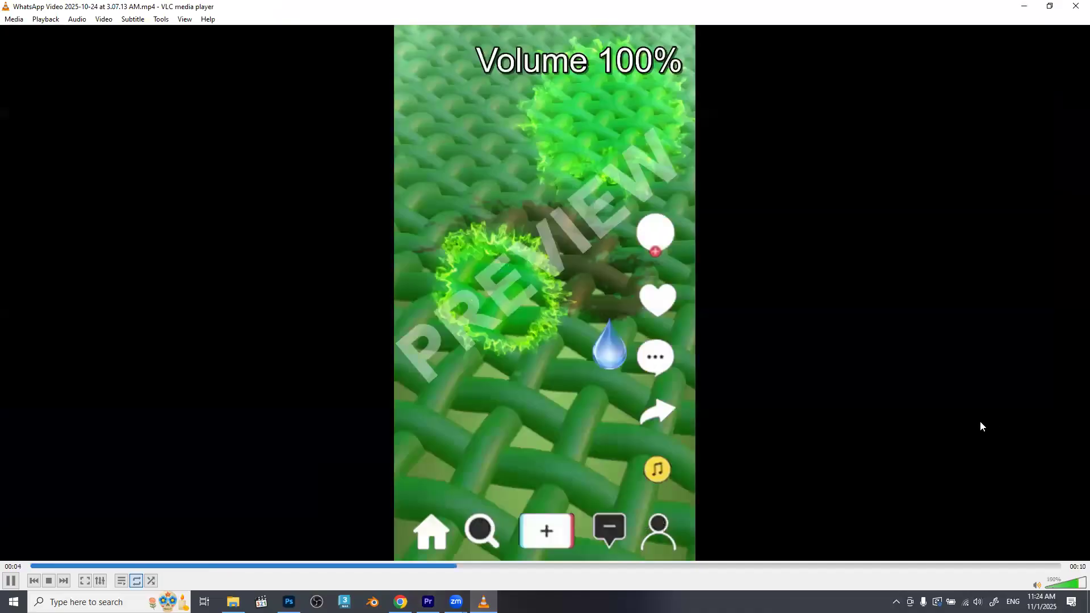
scroll(980, 426, "up", 4)
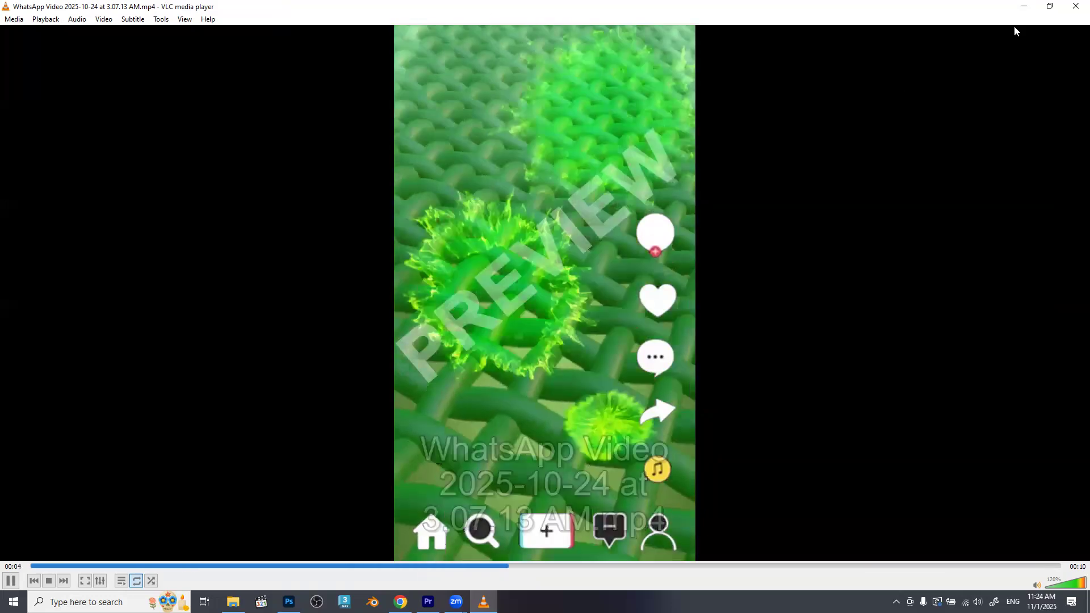
left_click(1075, 6)
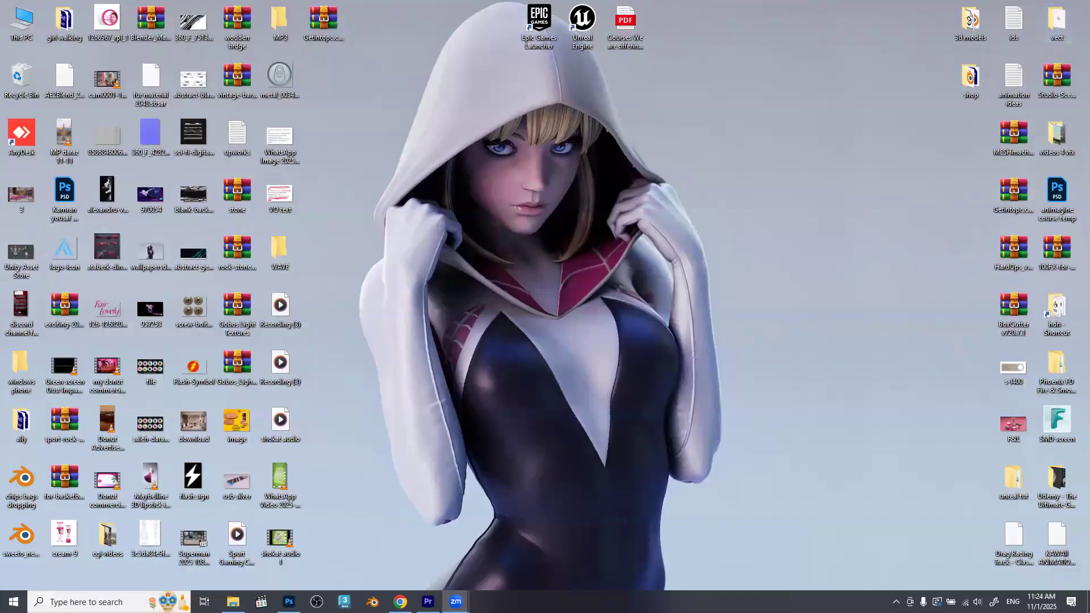
Switch to WhatsApp Web in Chrome, open the unread chat with the new video, play the After Effects end slate logo animation, and close it.
left_click(401, 601)
left_click(43, 4)
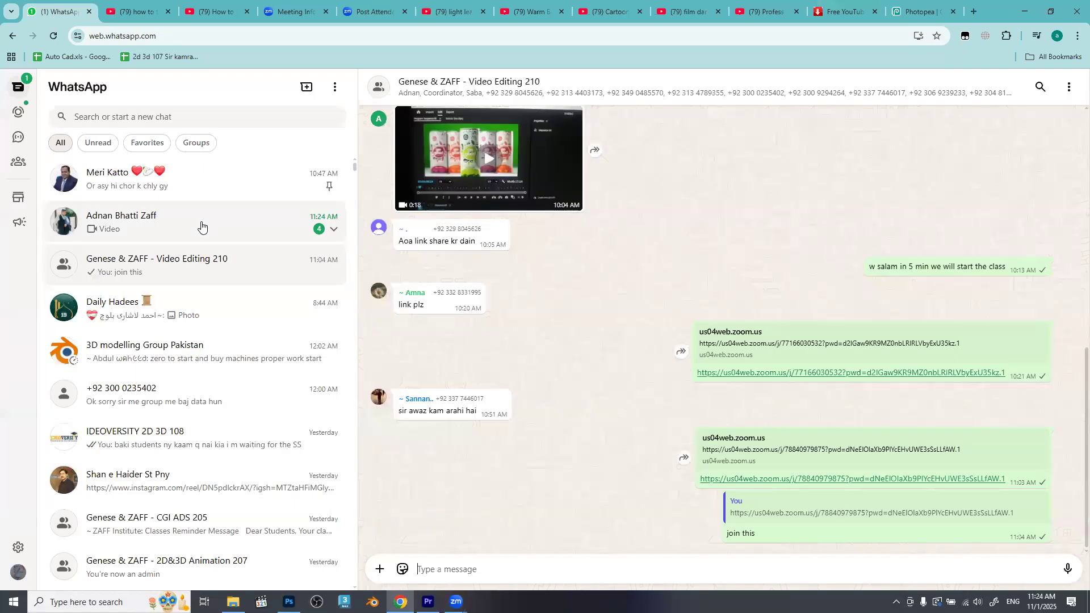
left_click(201, 227)
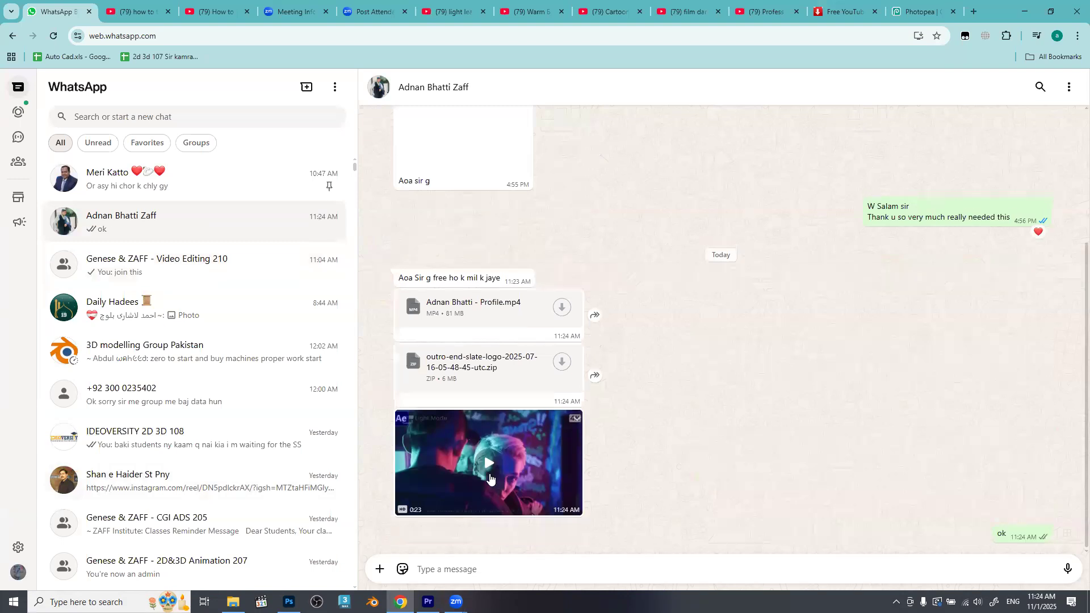
left_click(486, 469)
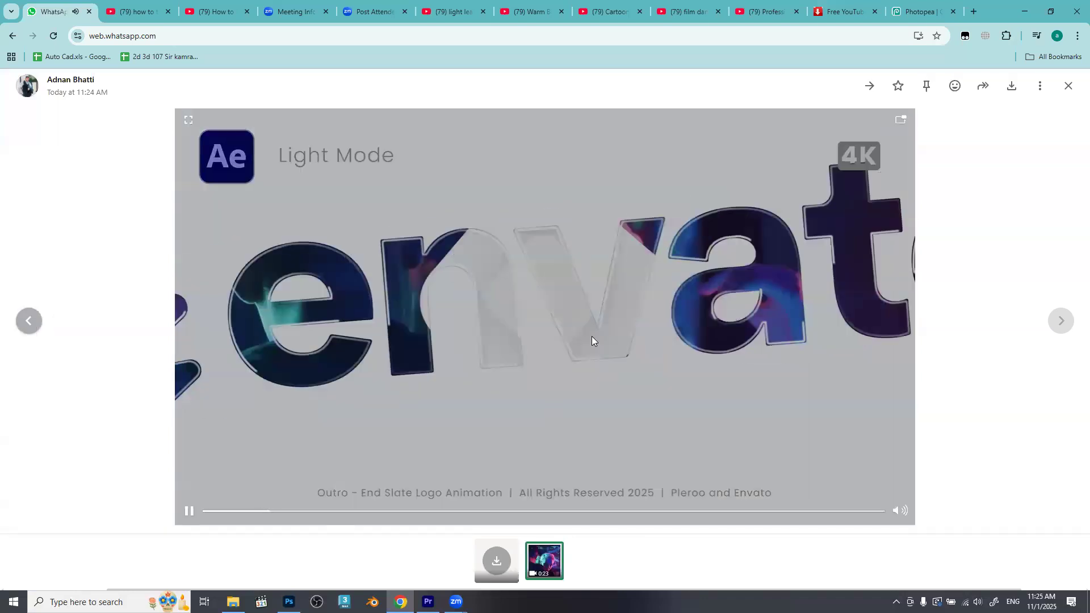
left_click(592, 336)
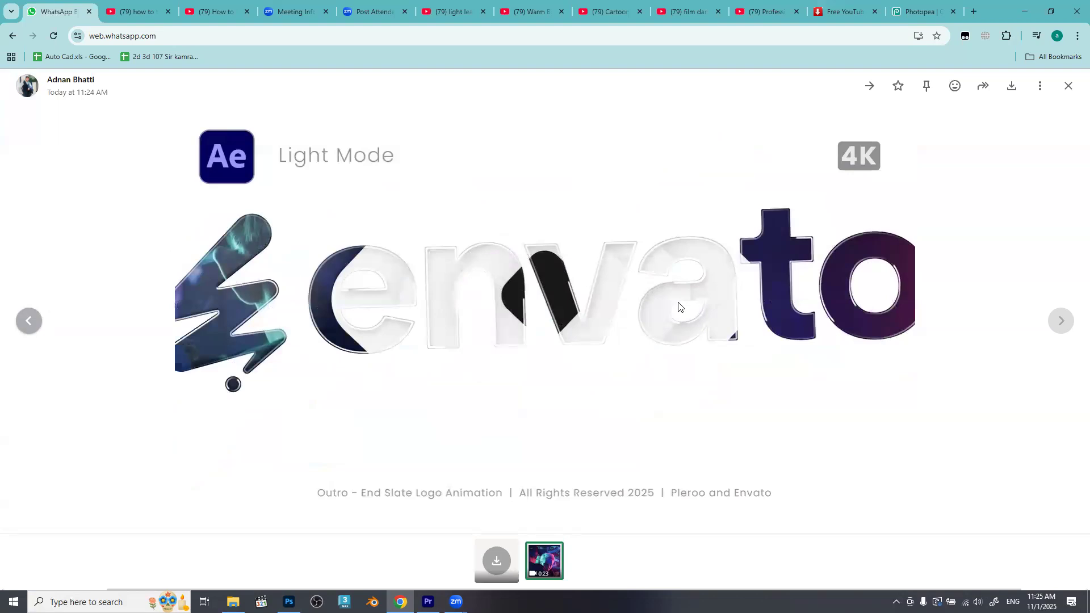
mouse_move(614, 220)
left_click(1049, 200)
mouse_move(1049, 199)
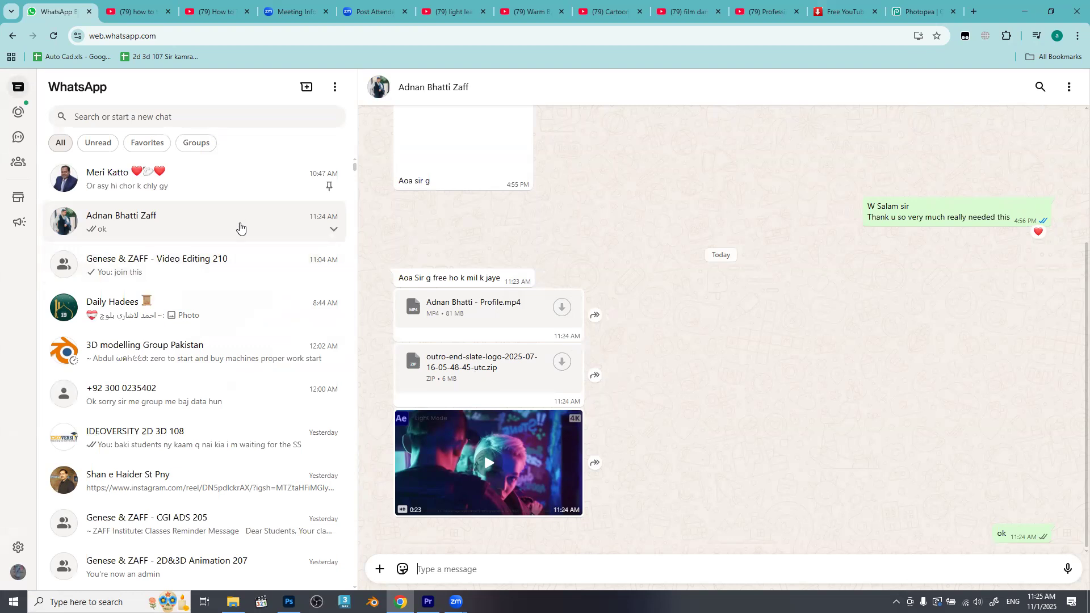
Find and open the washing powder client's chat, play the first Power Clean preview video, and close the viewer.
scroll(223, 373, "down", 2)
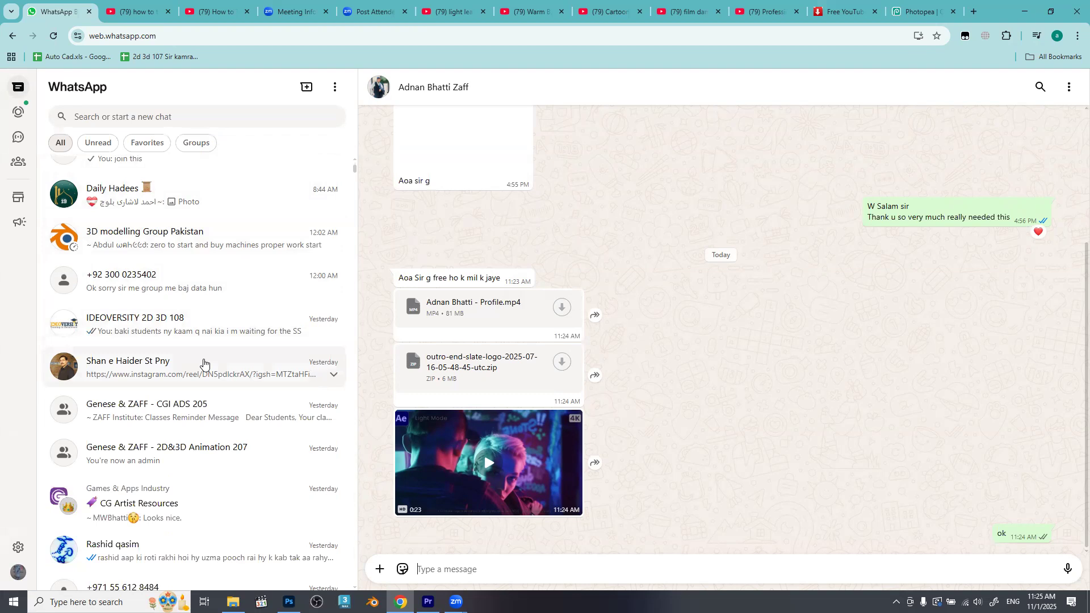
scroll(203, 364, "down", 1)
scroll(203, 363, "down", 4)
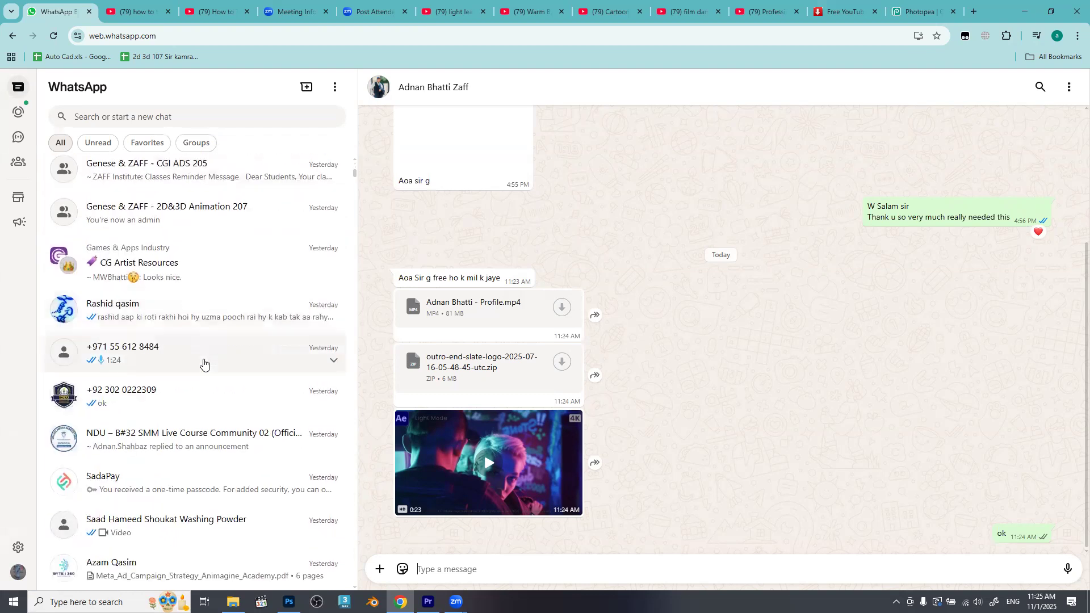
left_click(175, 479)
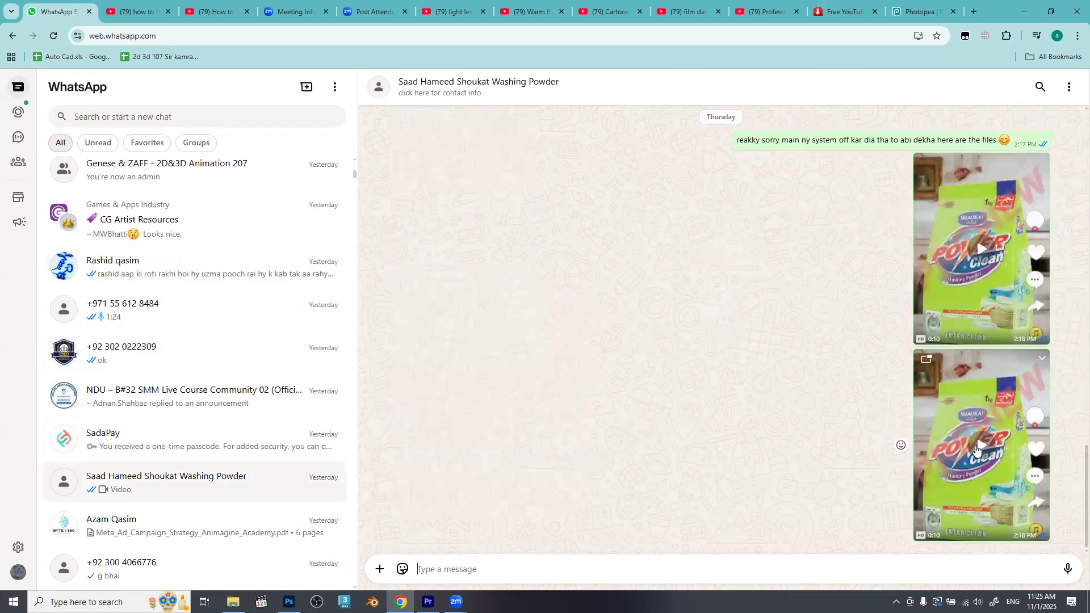
left_click(956, 310)
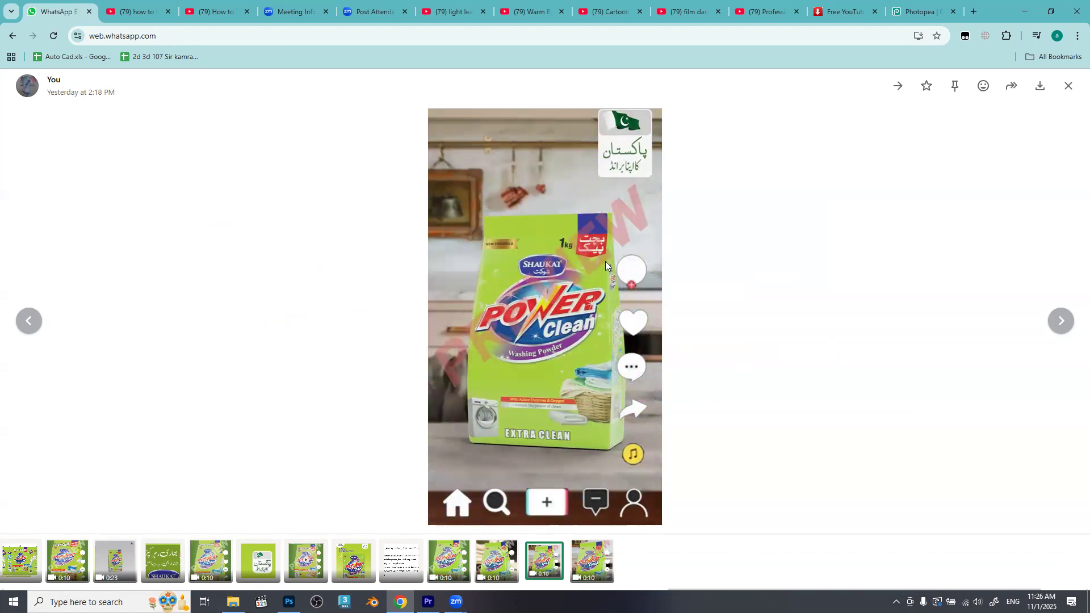
mouse_move(536, 258)
mouse_move(521, 222)
mouse_move(494, 427)
left_click(874, 371)
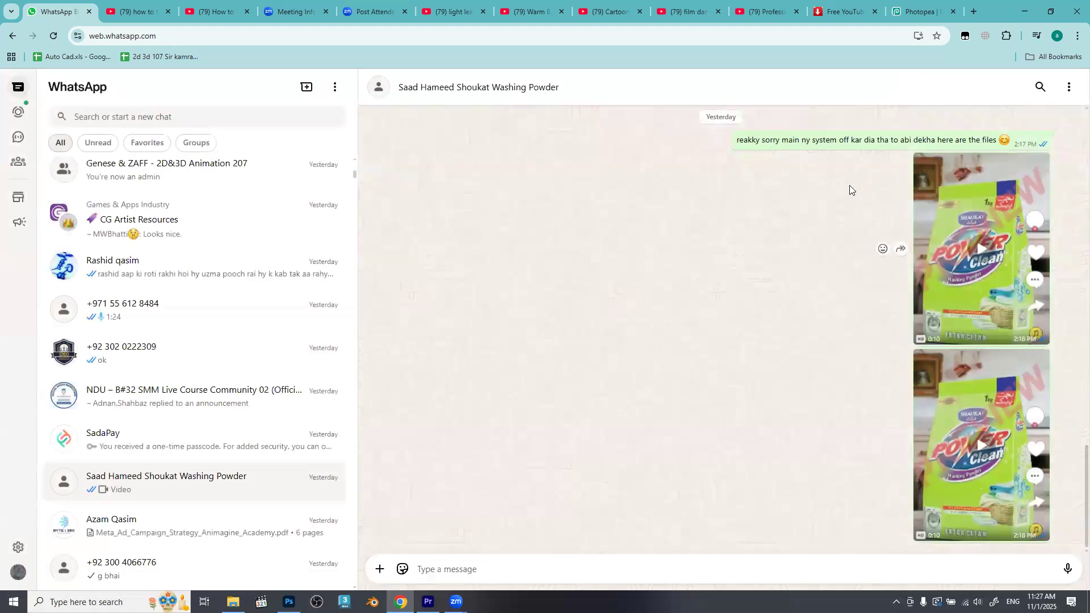